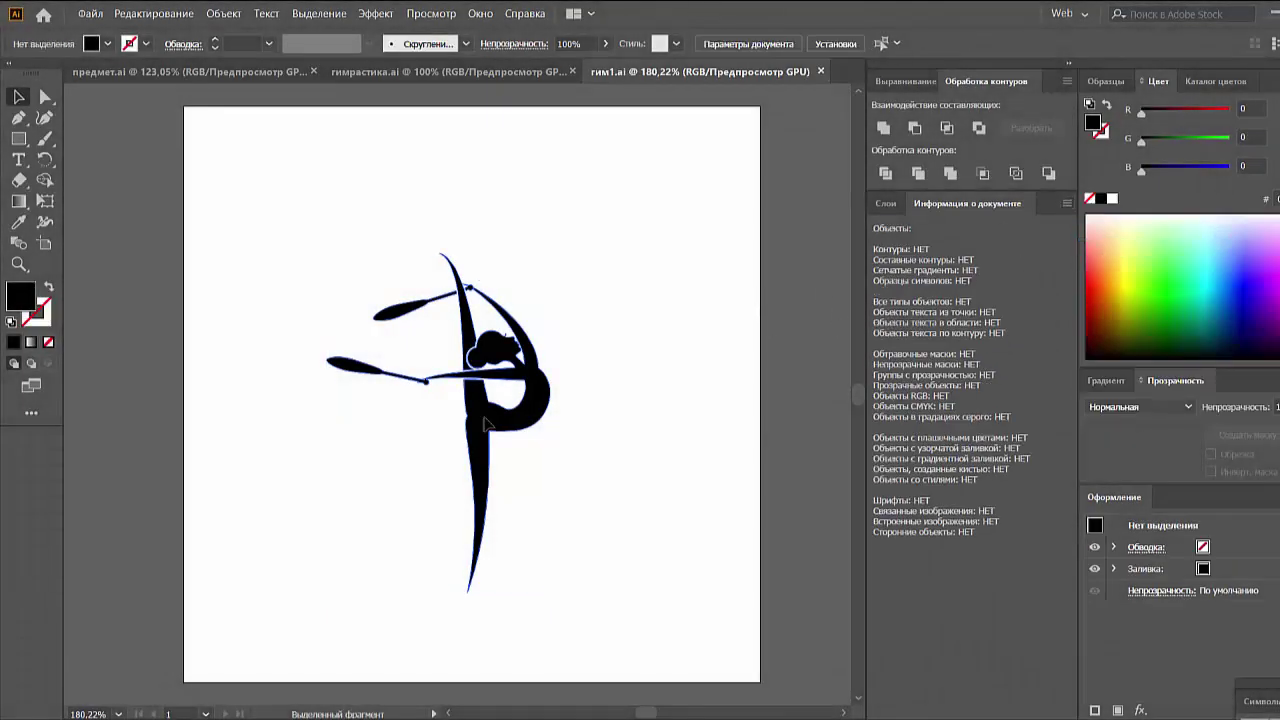
# Draw a rectangle over the gymnast filled with dark blue-grey RGB 26,30,34.
pyautogui.click(371, 200)
pyautogui.click(19, 139)
pyautogui.click(150, 131)
pyautogui.moveTo(298, 142); pyautogui.dragTo(588, 430)
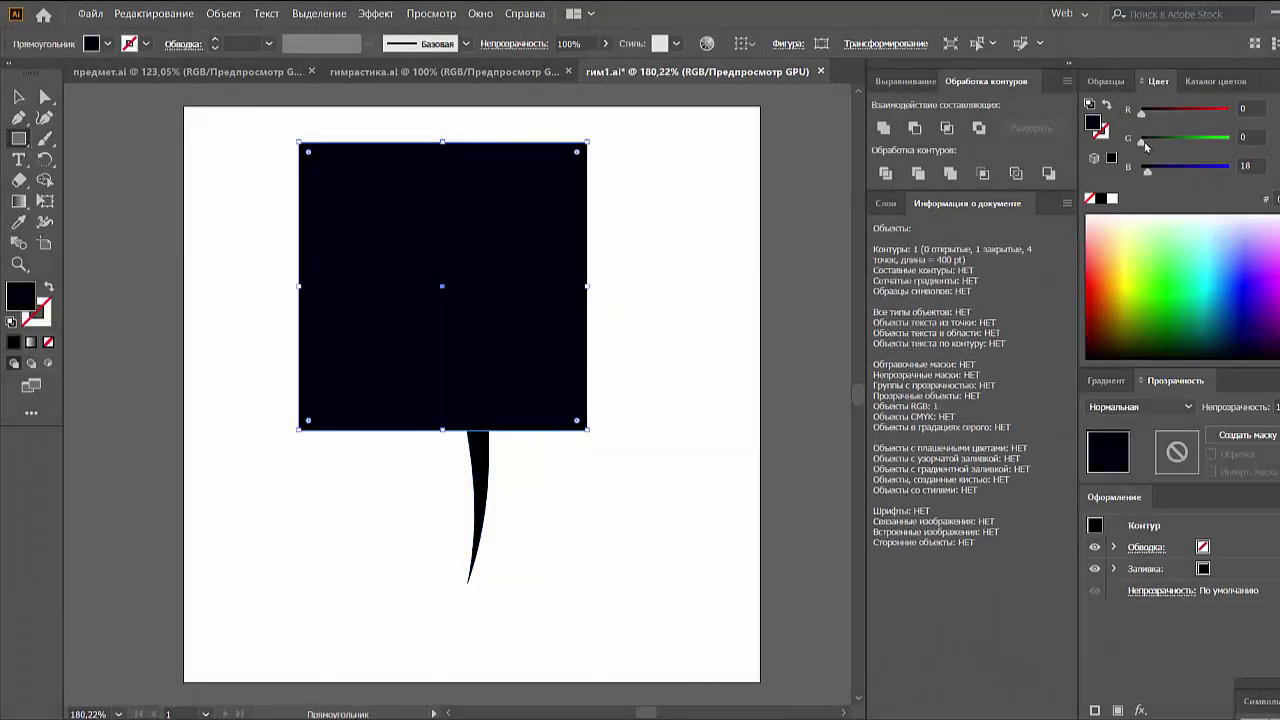
pyautogui.click(1098, 352)
pyautogui.click(1106, 380)
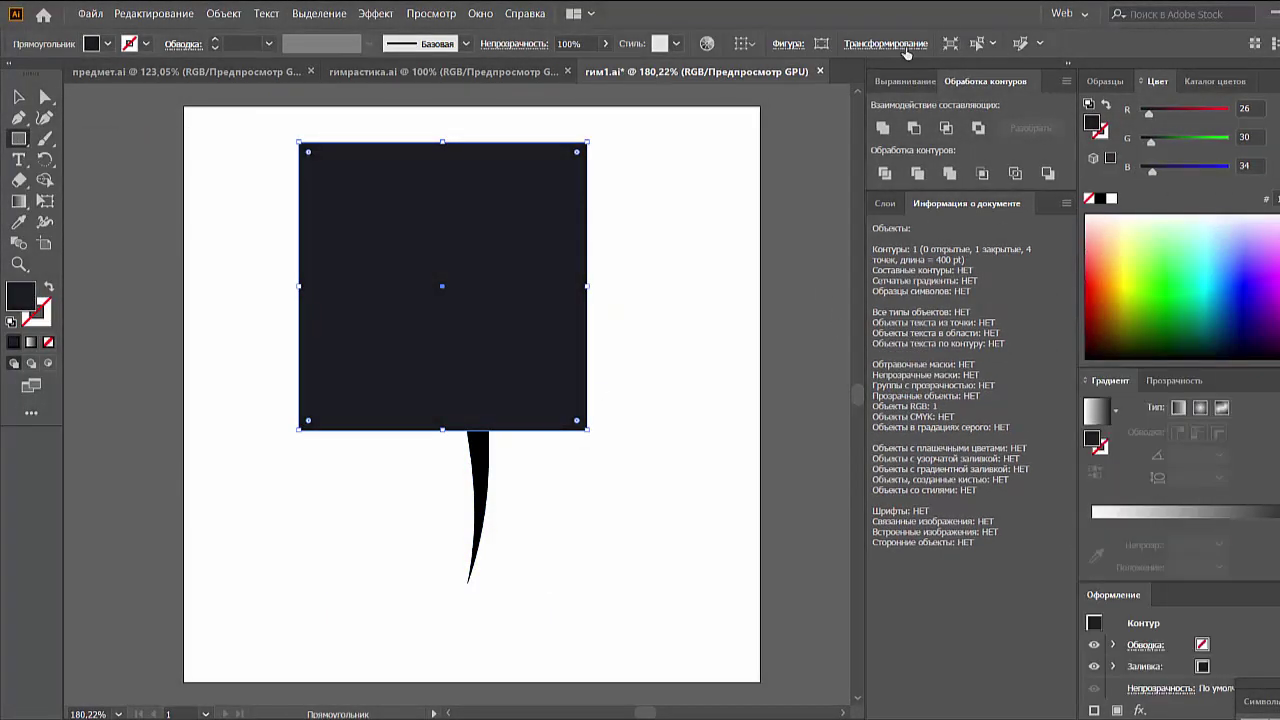
# Size the rectangle to 300 pt, align it to the artboard and send it behind the gymnast.
pyautogui.click(905, 81)
pyautogui.click(885, 43)
pyautogui.press('Tab')
pyautogui.write('300')
pyautogui.press('Tab')
pyautogui.write('3')
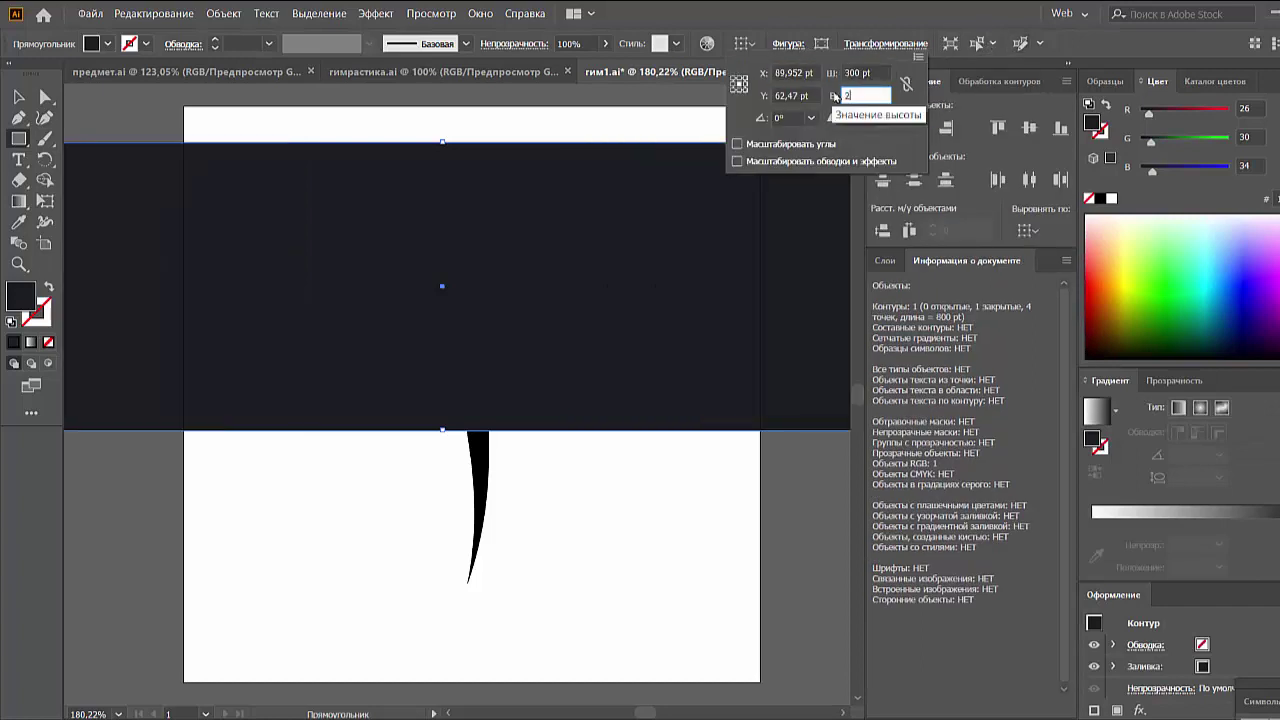
pyautogui.press('Return')
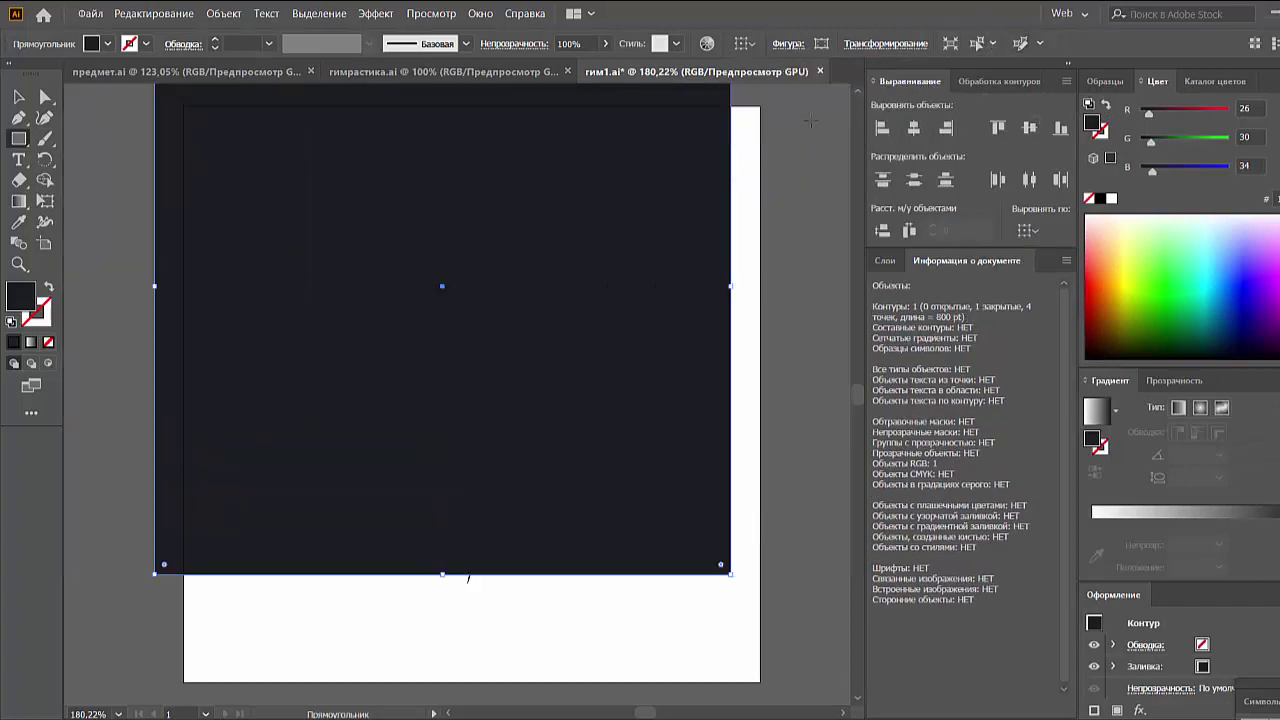
pyautogui.click(913, 127)
pyautogui.click(1029, 127)
pyautogui.hotkey('ctrl', 'shift', '[')
pyautogui.press('v')
pyautogui.click(825, 221)
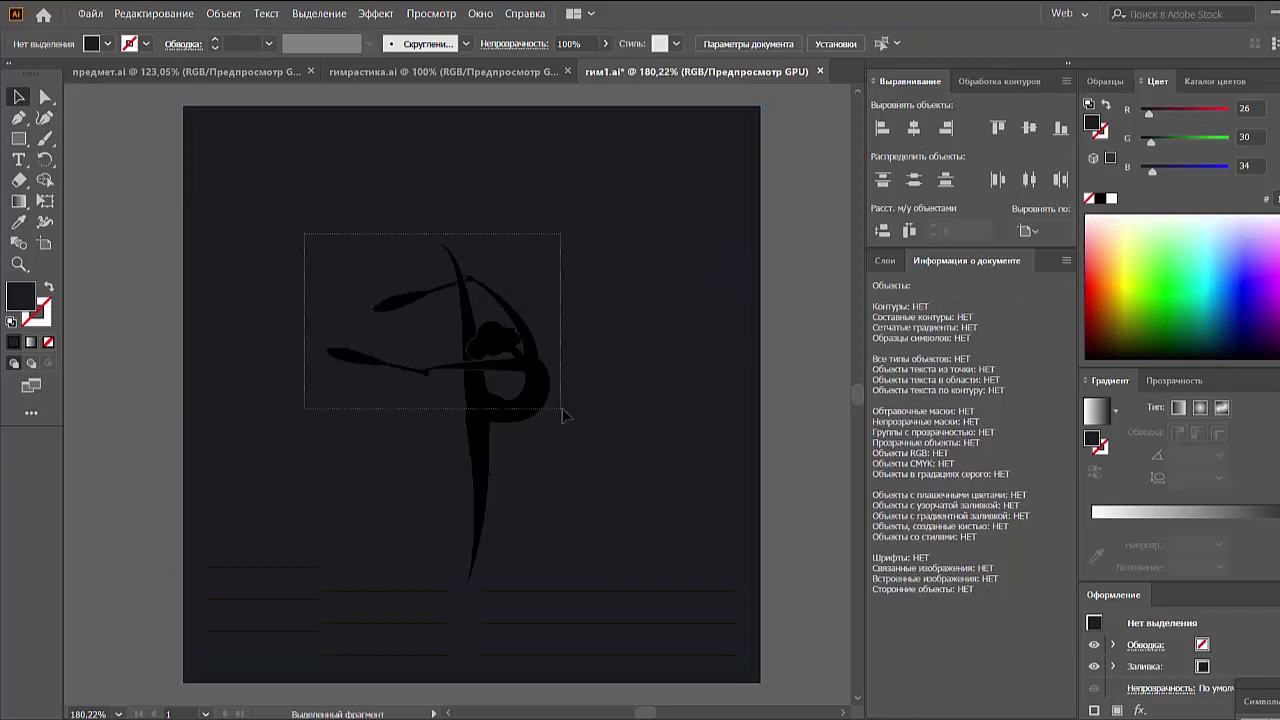
# Draw a yellow-filled square on the right of the artboard.
pyautogui.press('m')
pyautogui.moveTo(481, 196); pyautogui.dragTo(800, 505)
pyautogui.click(1126, 273)
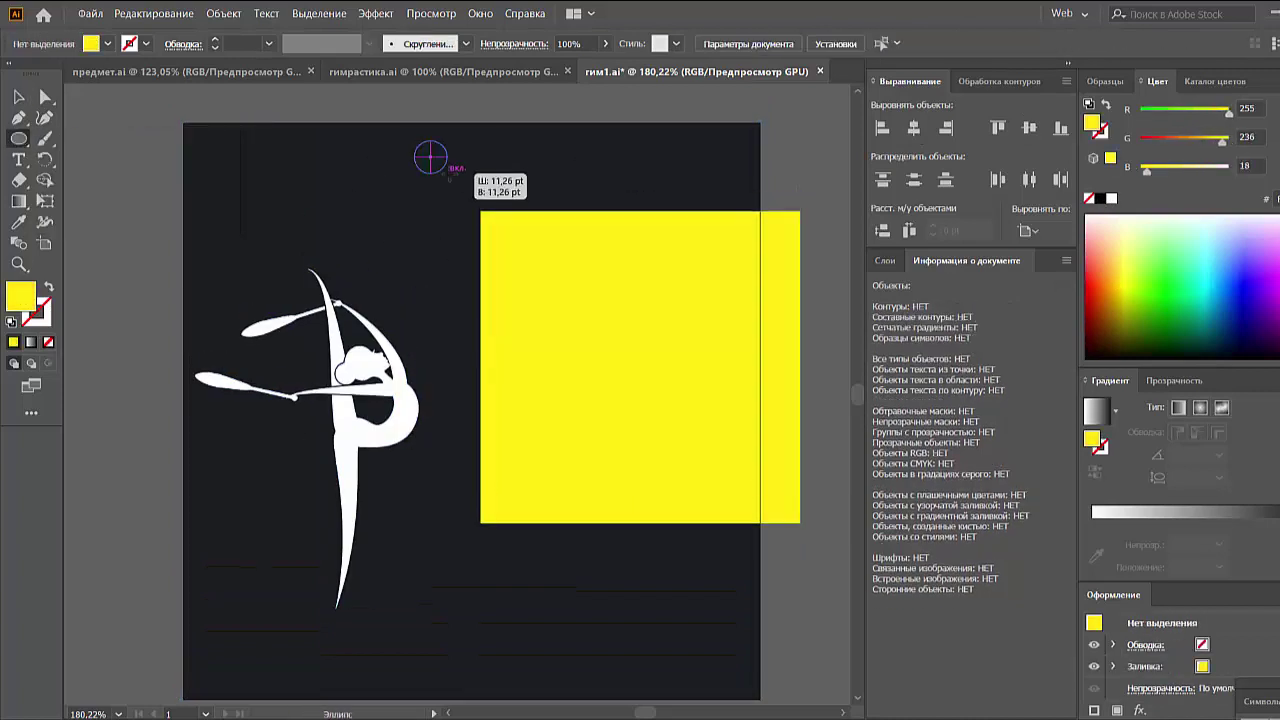
# Draw small yellow circles above the square and select all three.
pyautogui.press('v')
pyautogui.moveTo(430, 156)
pyautogui.mouseDown()
pyautogui.moveTo(453, 179)
pyautogui.moveTo(566, 160)
pyautogui.mouseUp()
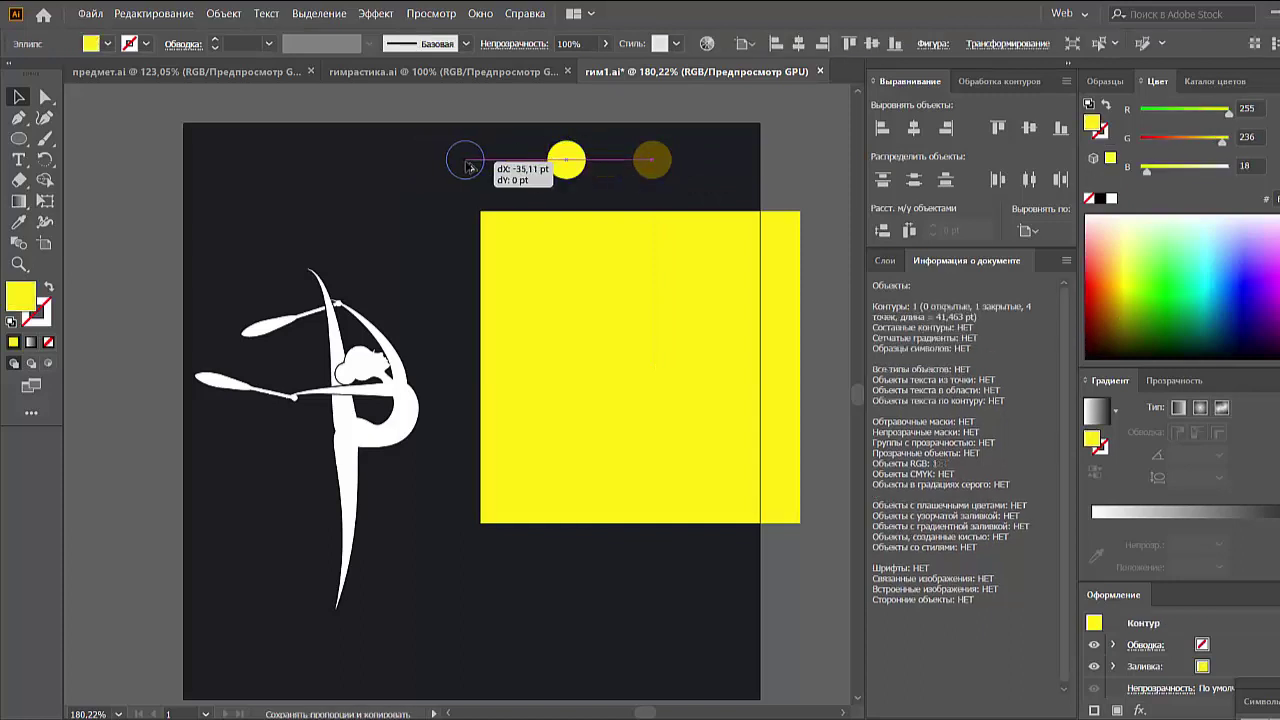
pyautogui.click(527, 158)
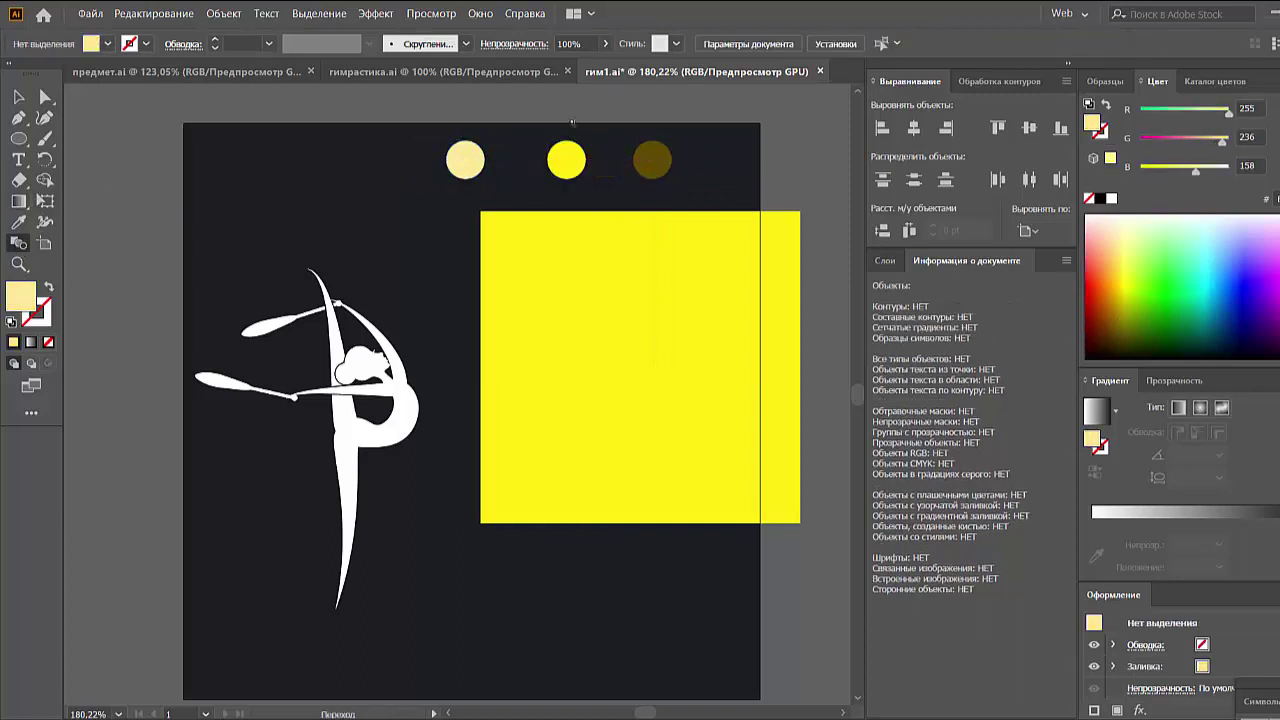
pyautogui.click(566, 160)
# Blend the three circles into a seven-circle row, expand it, and shift it up-right.
pyautogui.click(652, 160)
pyautogui.press('Return')
pyautogui.click(687, 407)
pyautogui.click(224, 13)
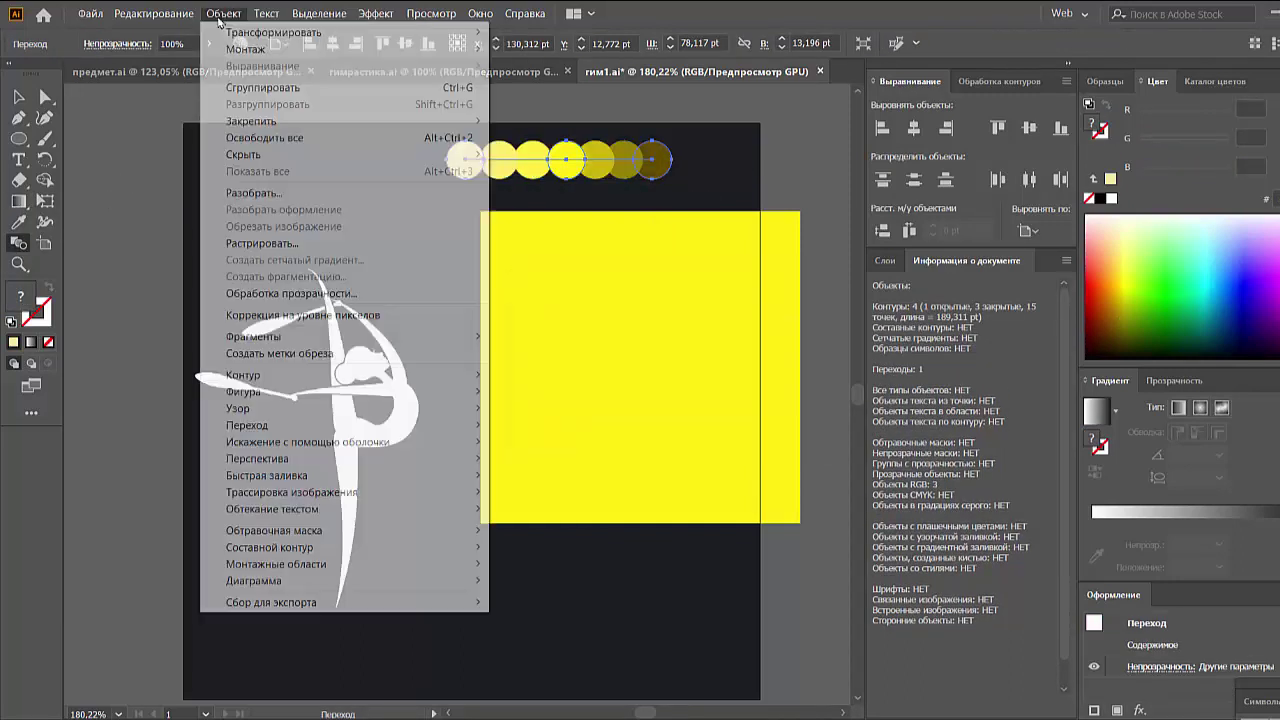
pyautogui.click(240, 205)
pyautogui.moveTo(447, 133); pyautogui.dragTo(452, 133)
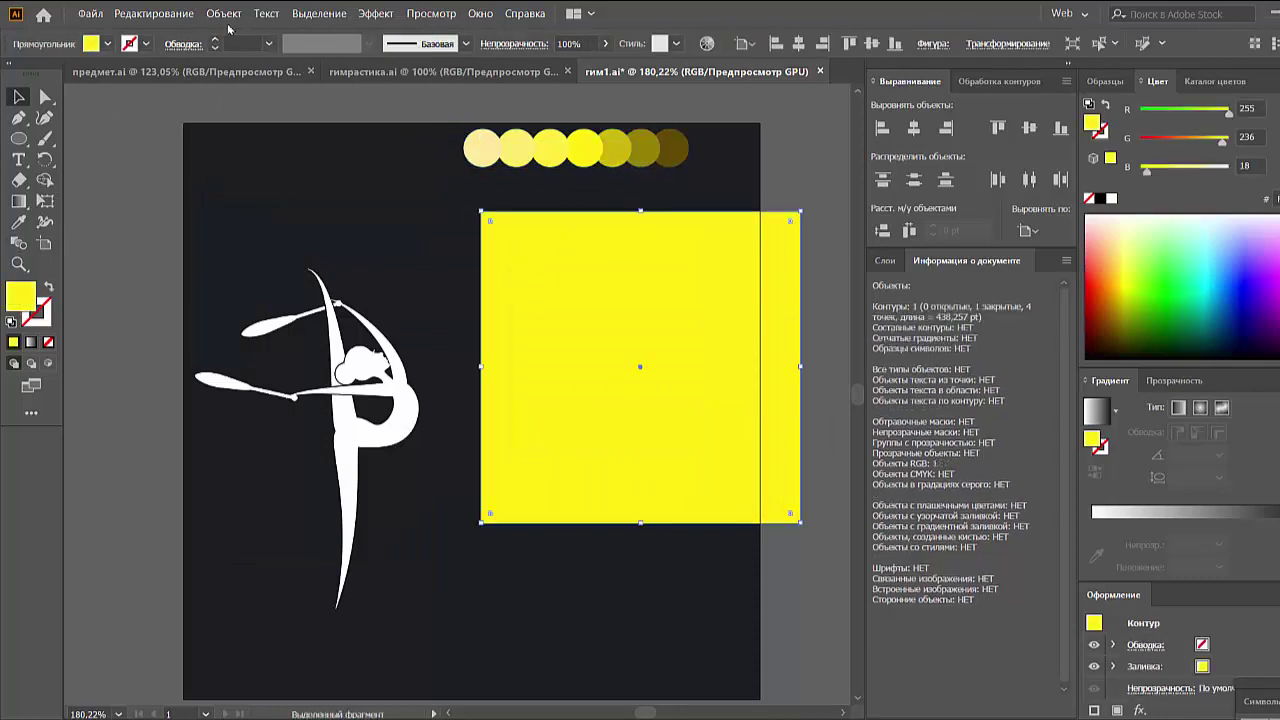
pyautogui.click(224, 13)
# Convert the yellow square to a gradient mesh and colour mesh points olive from the circles.
pyautogui.click(280, 261)
pyautogui.click(940, 341)
pyautogui.press('a')
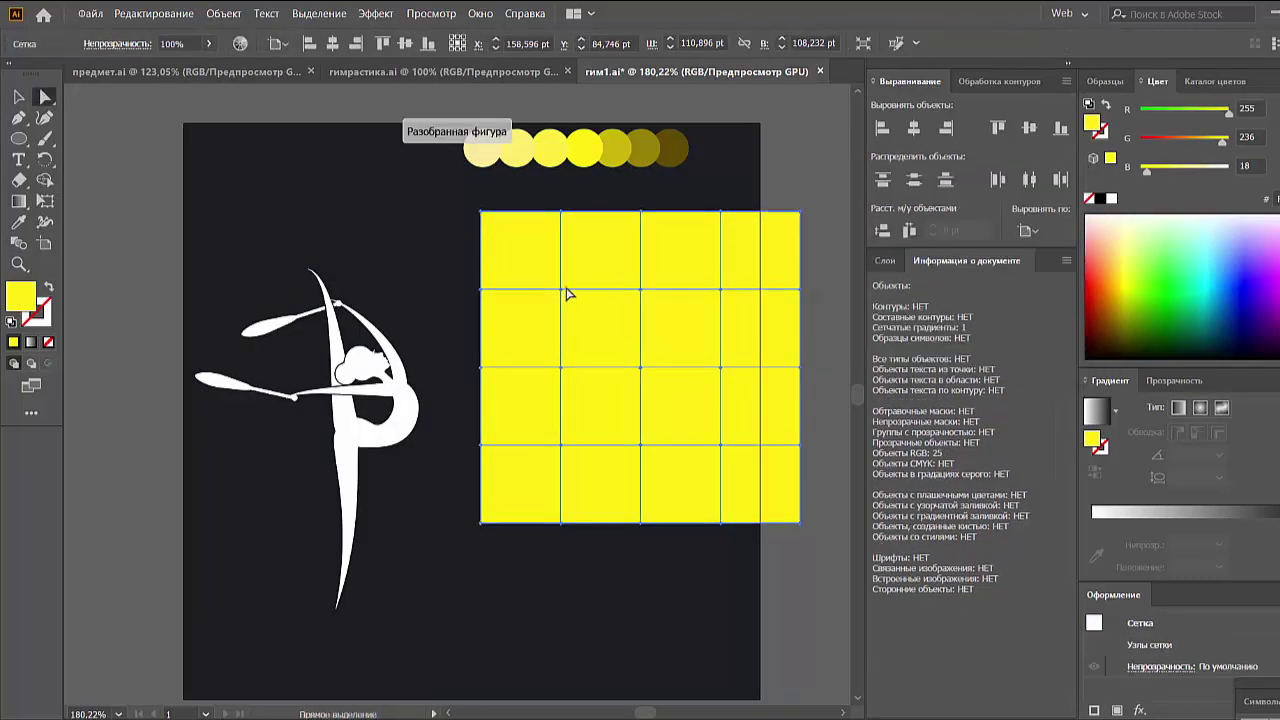
pyautogui.click(561, 289)
pyautogui.click(561, 444)
pyautogui.click(640, 444)
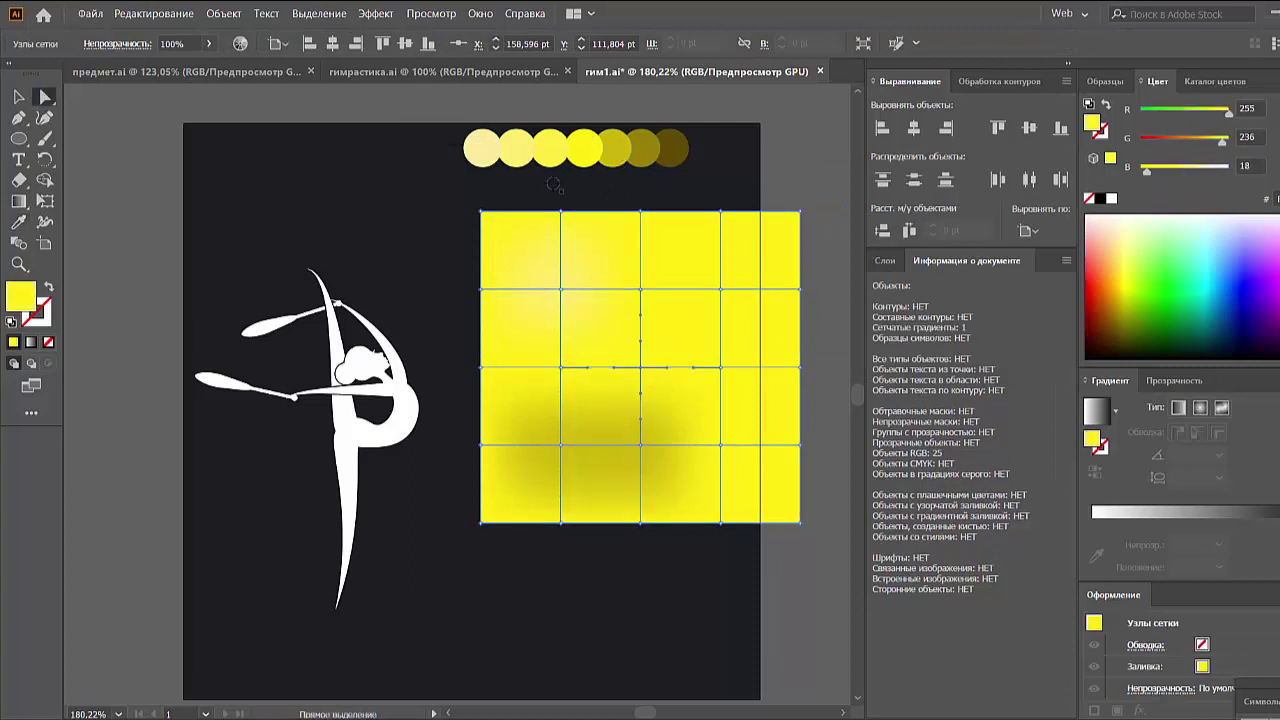
pyautogui.click(668, 291)
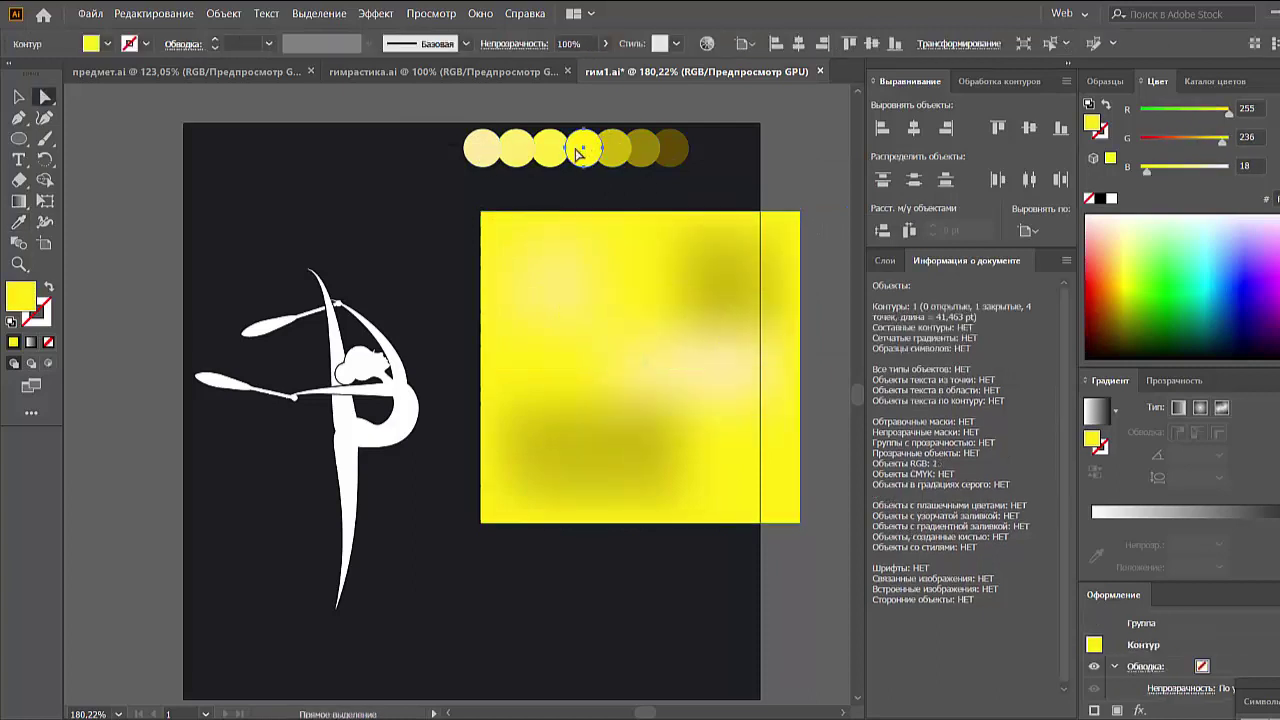
pyautogui.click(615, 150)
pyautogui.click(484, 368)
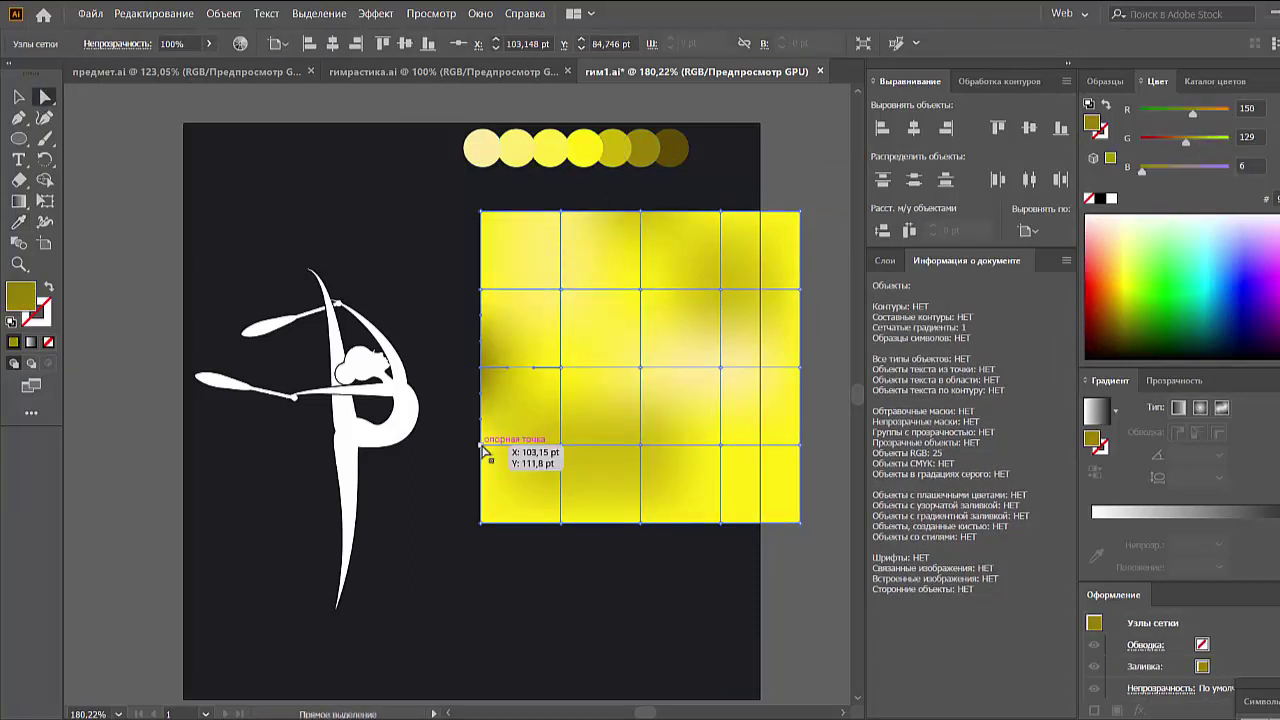
pyautogui.hotkey('ctrl', 'z')
pyautogui.hotkey('ctrl', 'z')
pyautogui.hotkey('ctrl', 'z')
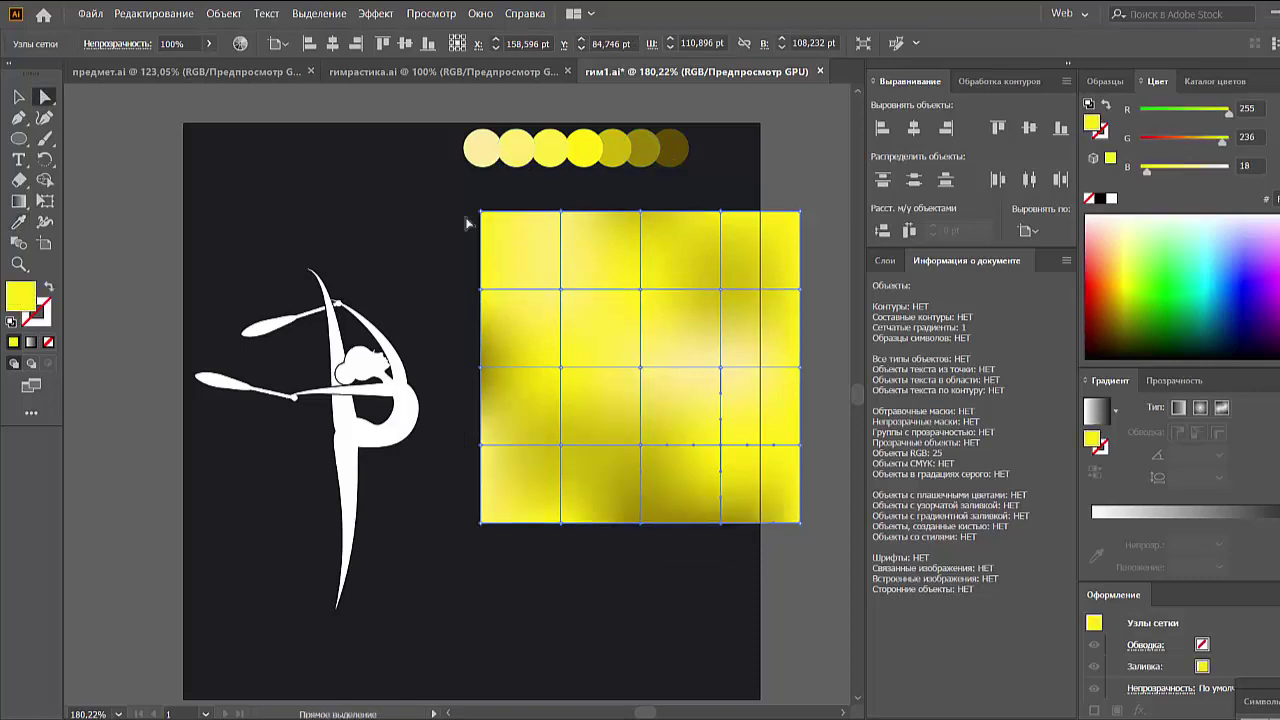
# Drag mesh nodes to warp the shading and give the central node pale yellow.
pyautogui.moveTo(563, 369); pyautogui.dragTo(600, 318)
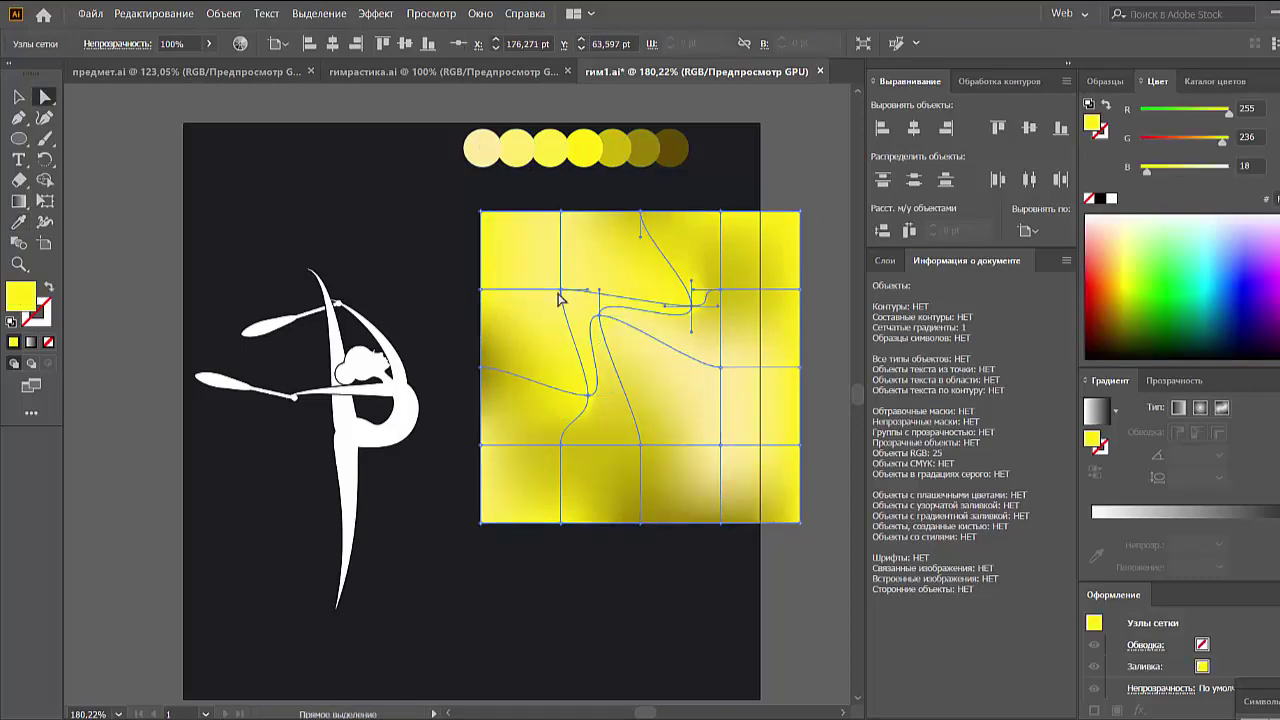
pyautogui.press('super')
pyautogui.press('super')
pyautogui.click(720, 443)
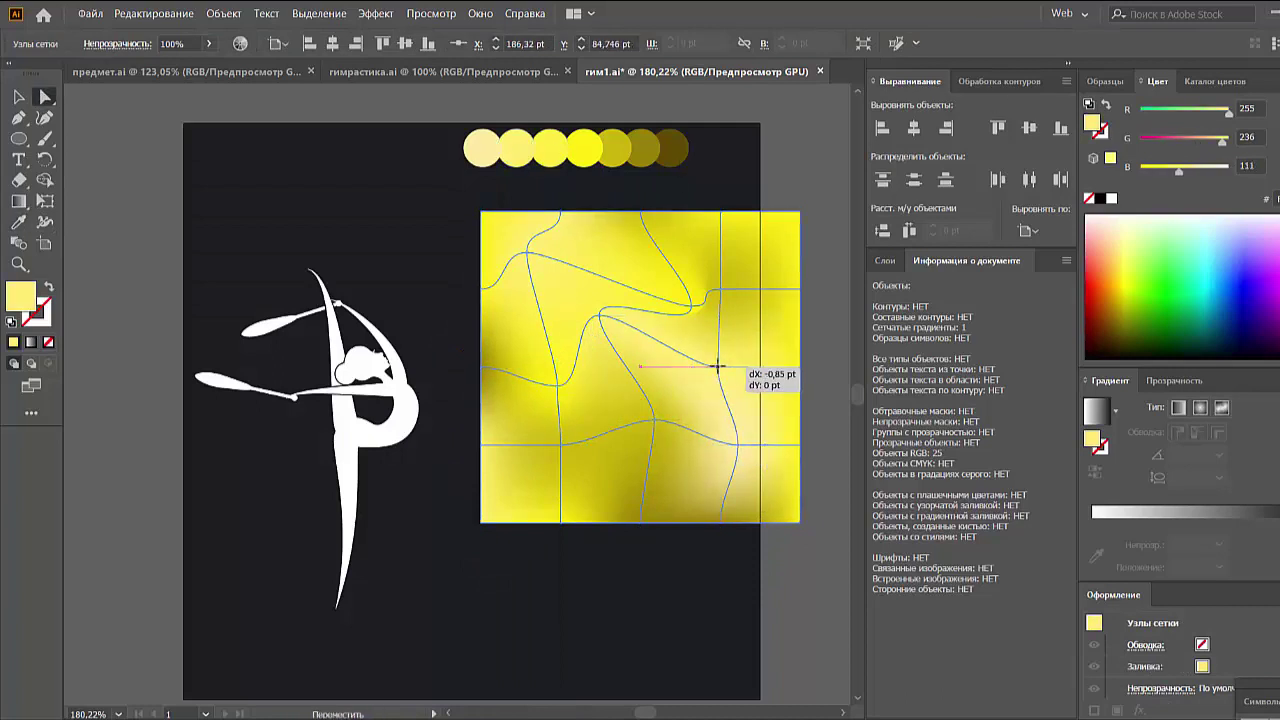
pyautogui.moveTo(720, 290); pyautogui.dragTo(742, 313)
pyautogui.click(720, 211)
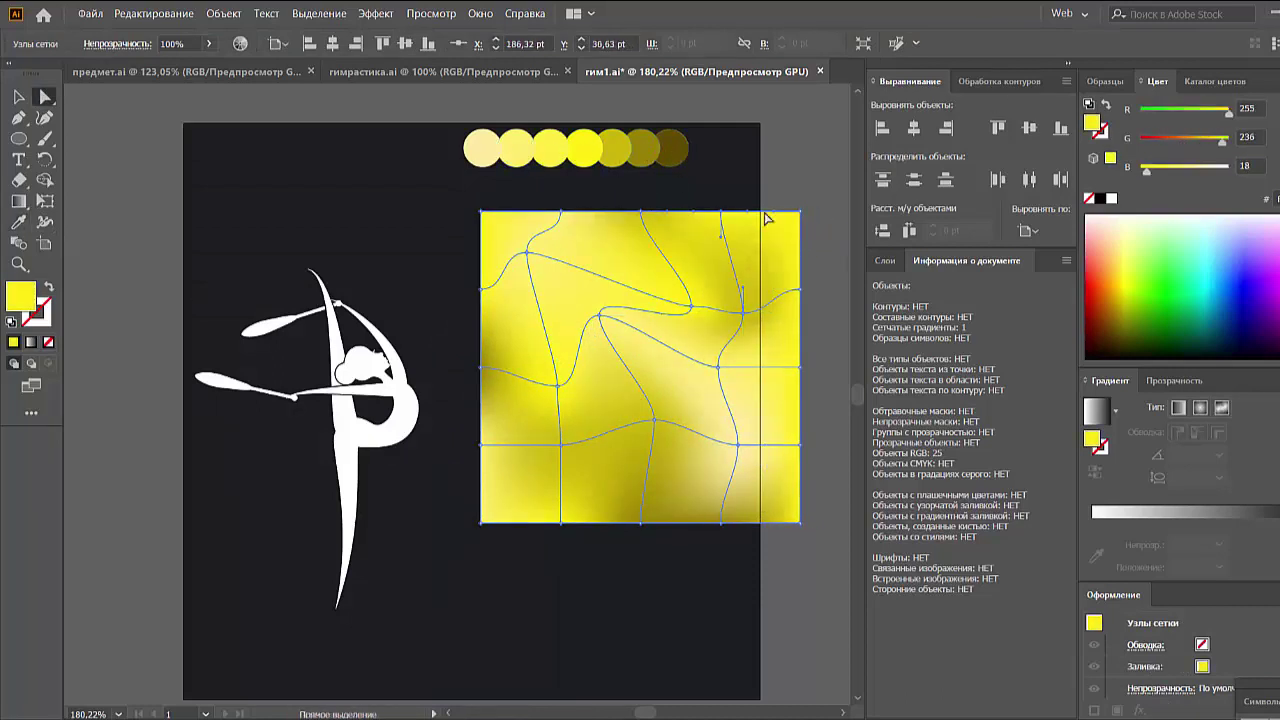
pyautogui.click(663, 152)
pyautogui.hotkey('ctrl', 'z')
pyautogui.click(586, 320)
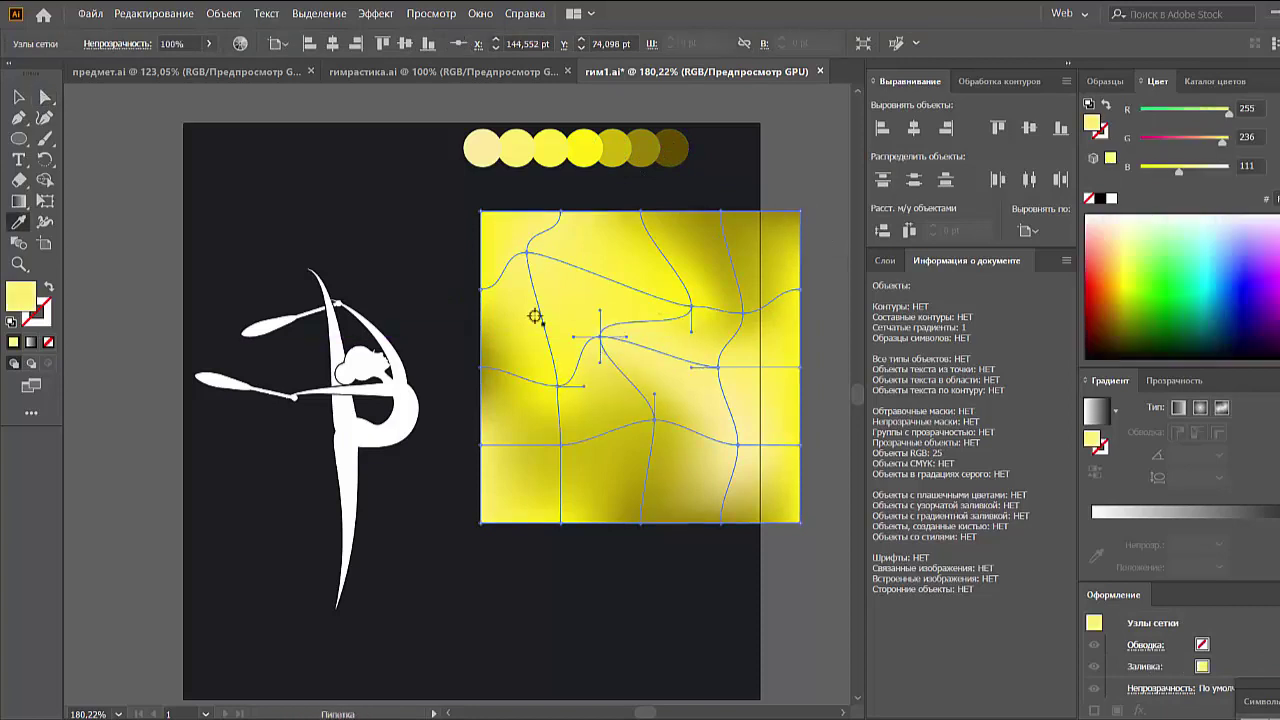
# Deselect the mesh and draw a circle above-left of the square.
pyautogui.press('v')
pyautogui.click(112, 155)
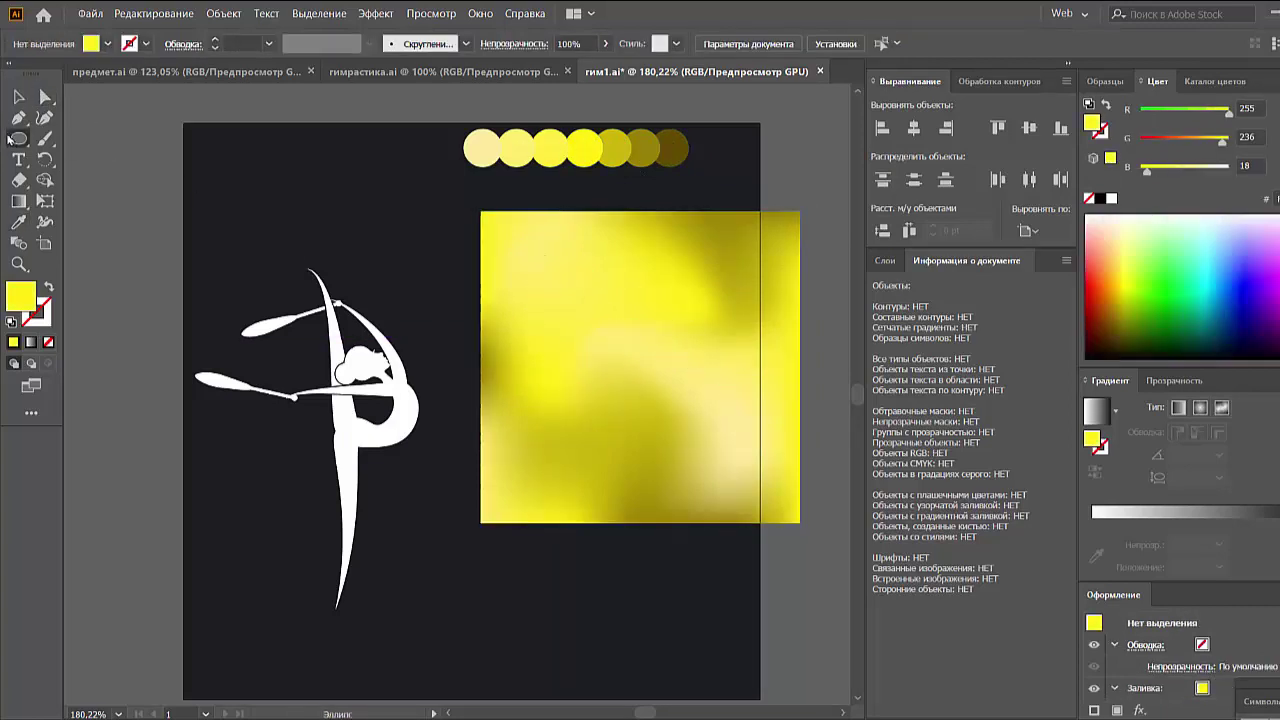
pyautogui.moveTo(385, 167); pyautogui.dragTo(478, 260)
# Fill the new circle with a white-to-yellow radial gradient.
pyautogui.click(1097, 410)
pyautogui.click(1129, 285)
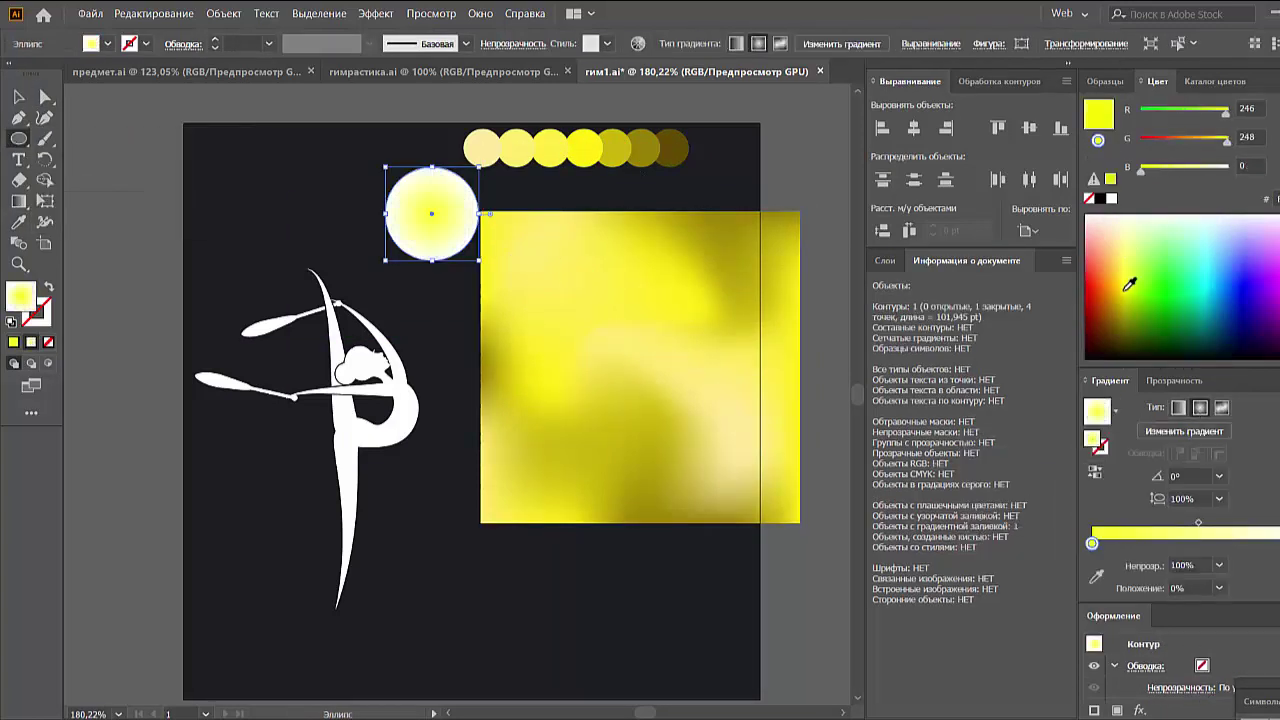
pyautogui.press('v')
# Copy the gradient circle into the square as enlarged soft white radial glows.
pyautogui.moveTo(431, 213); pyautogui.dragTo(748, 465)
pyautogui.click(1103, 198)
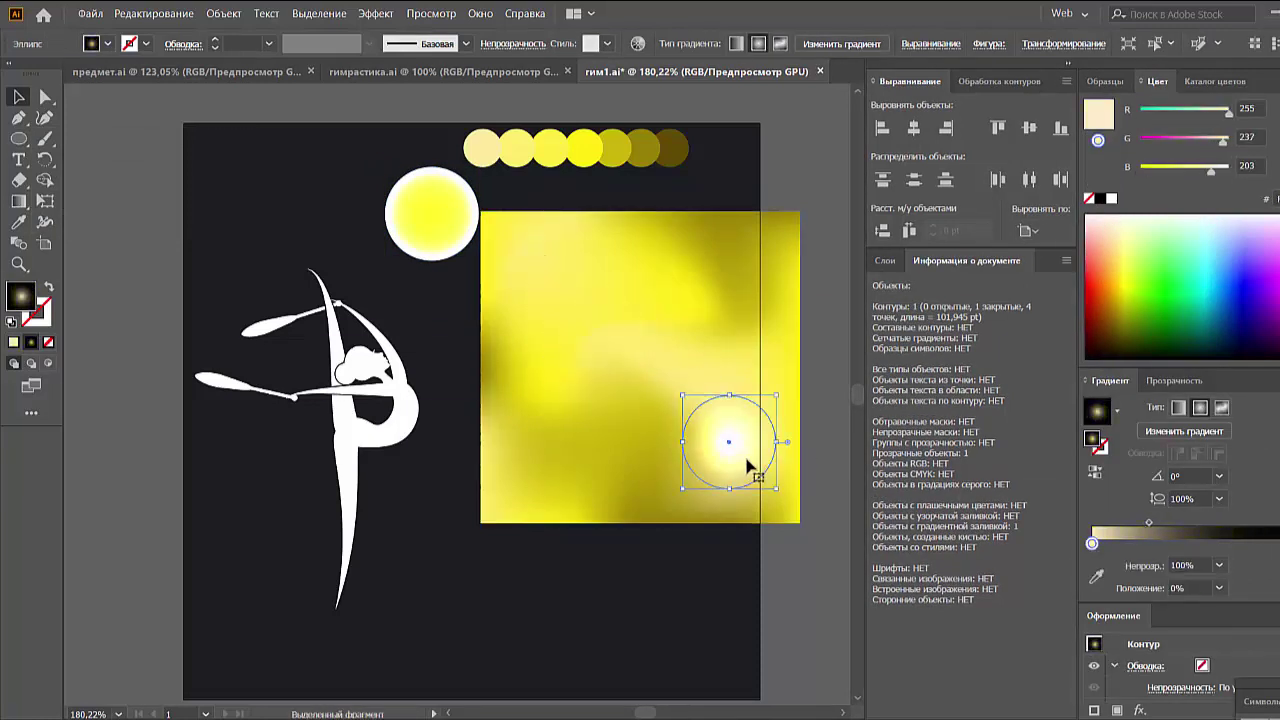
pyautogui.moveTo(726, 357)
pyautogui.mouseDown()
pyautogui.moveTo(709, 409)
pyautogui.moveTo(640, 285)
pyautogui.mouseUp()
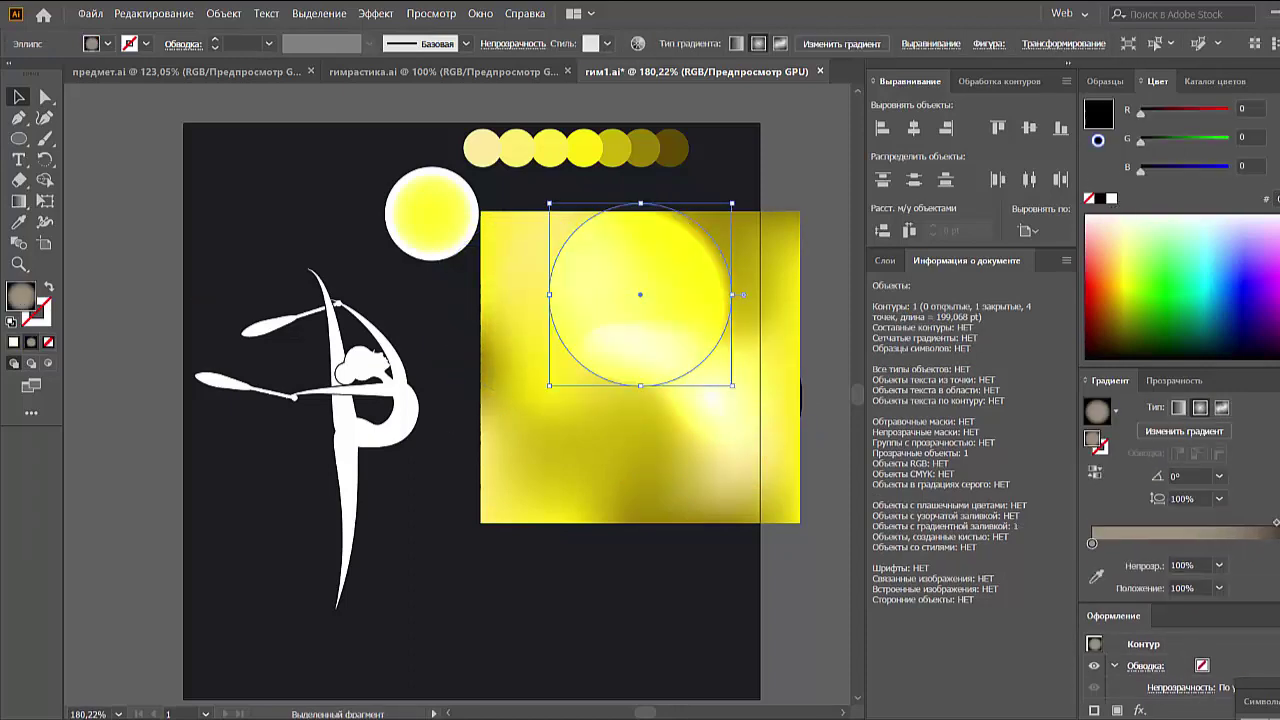
pyautogui.click(1111, 198)
pyautogui.moveTo(714, 300)
pyautogui.mouseDown()
pyautogui.moveTo(615, 437)
pyautogui.moveTo(614, 343)
pyautogui.mouseUp()
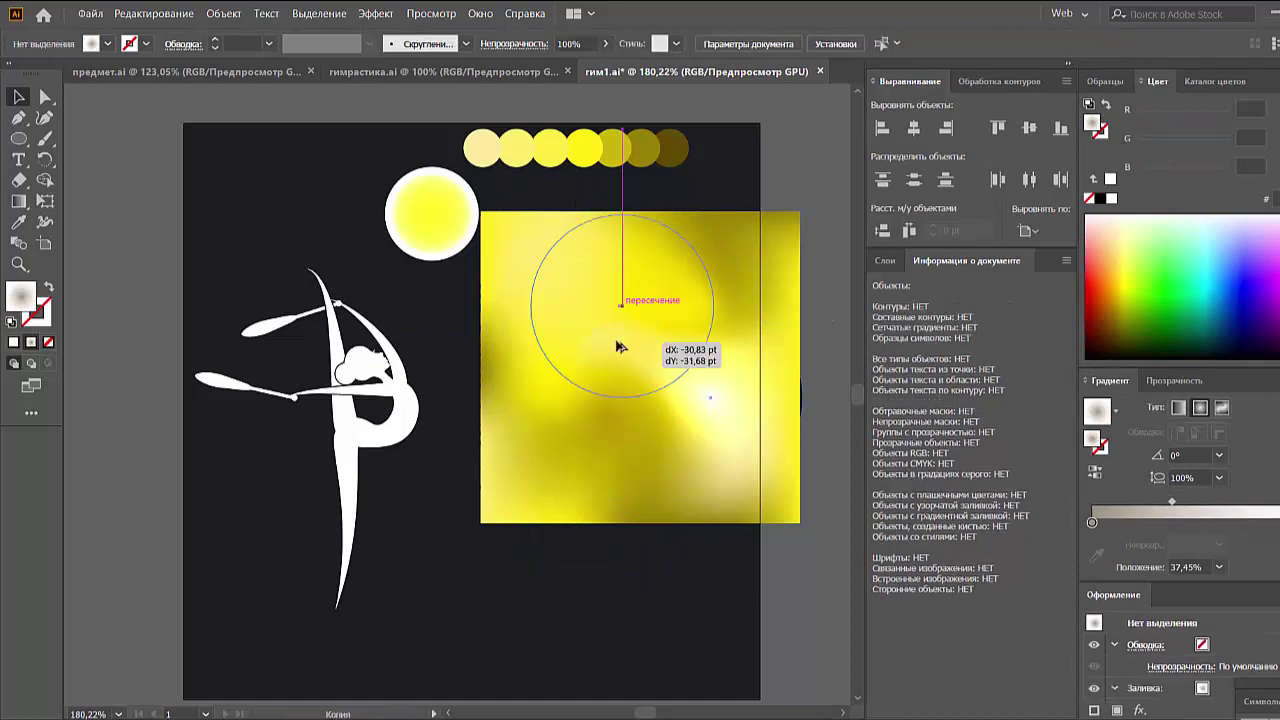
pyautogui.moveTo(755, 394)
pyautogui.mouseDown()
pyautogui.moveTo(694, 360)
pyautogui.moveTo(671, 371)
pyautogui.mouseUp()
# Adjust the mesh point colours using the Color panel's HSB sliders.
pyautogui.click(742, 422)
pyautogui.click(1149, 543)
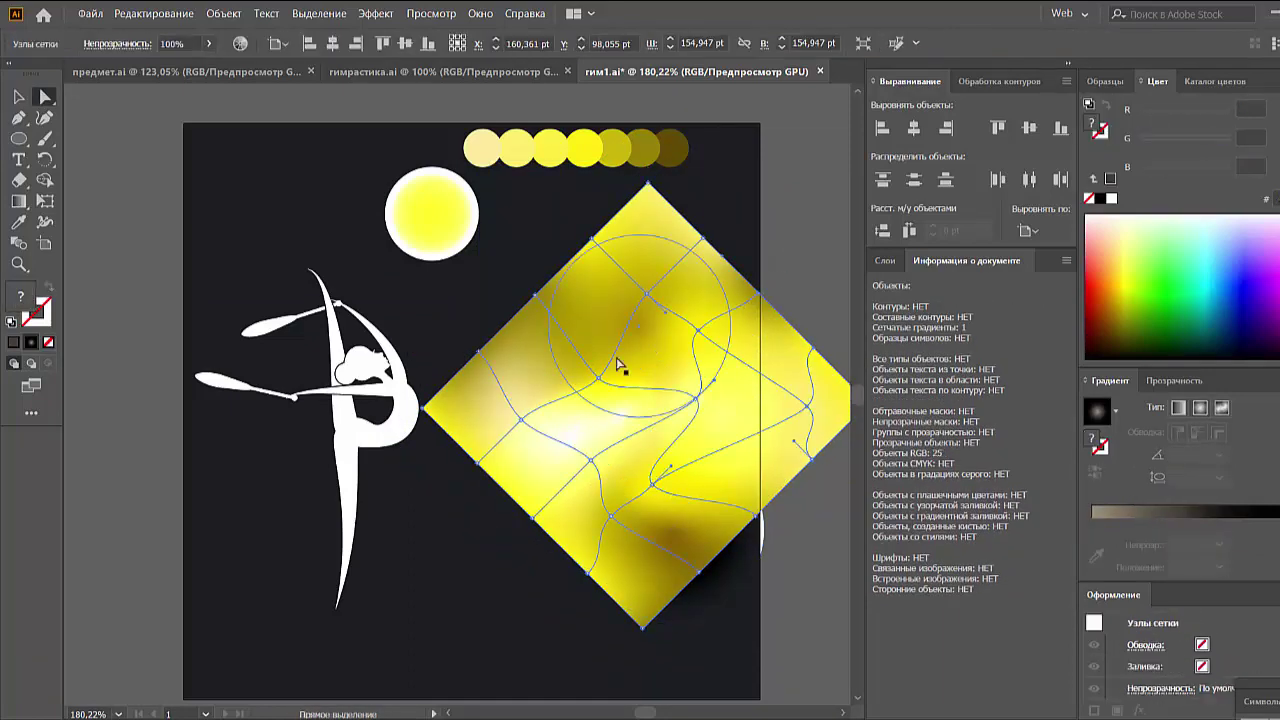
pyautogui.click(599, 376)
pyautogui.click(1267, 81)
pyautogui.click(1143, 140)
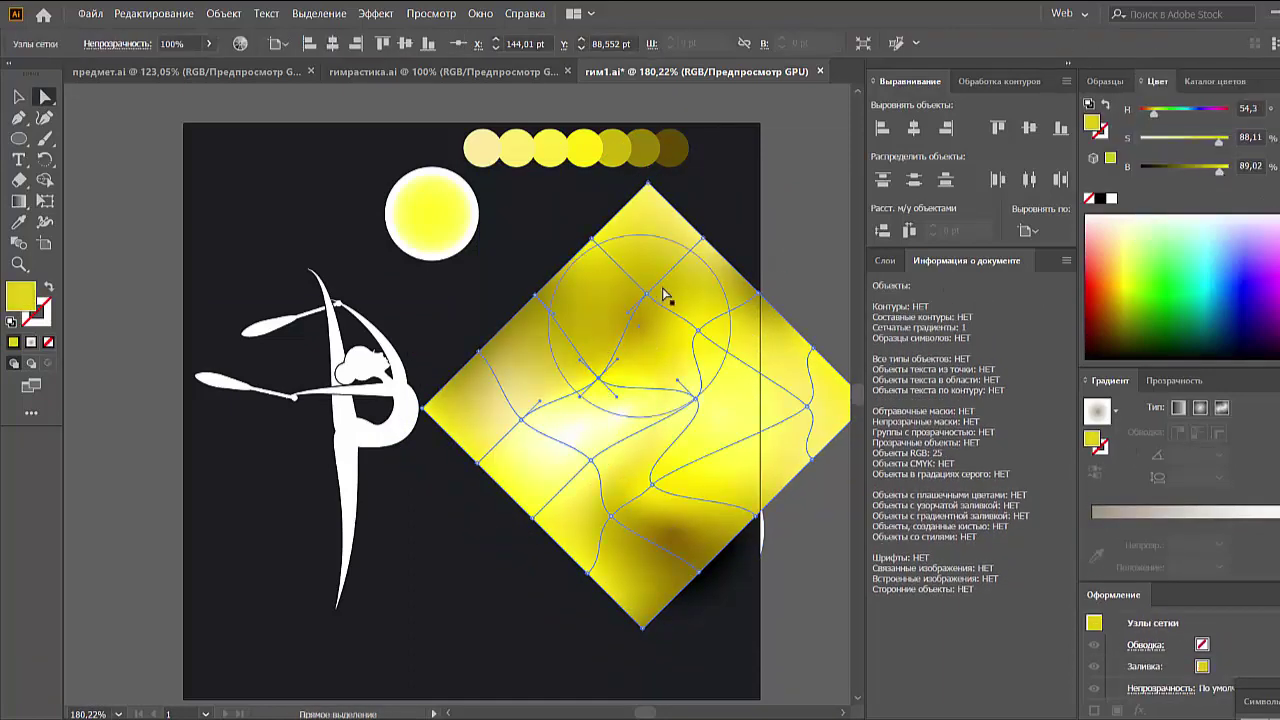
pyautogui.click(617, 517)
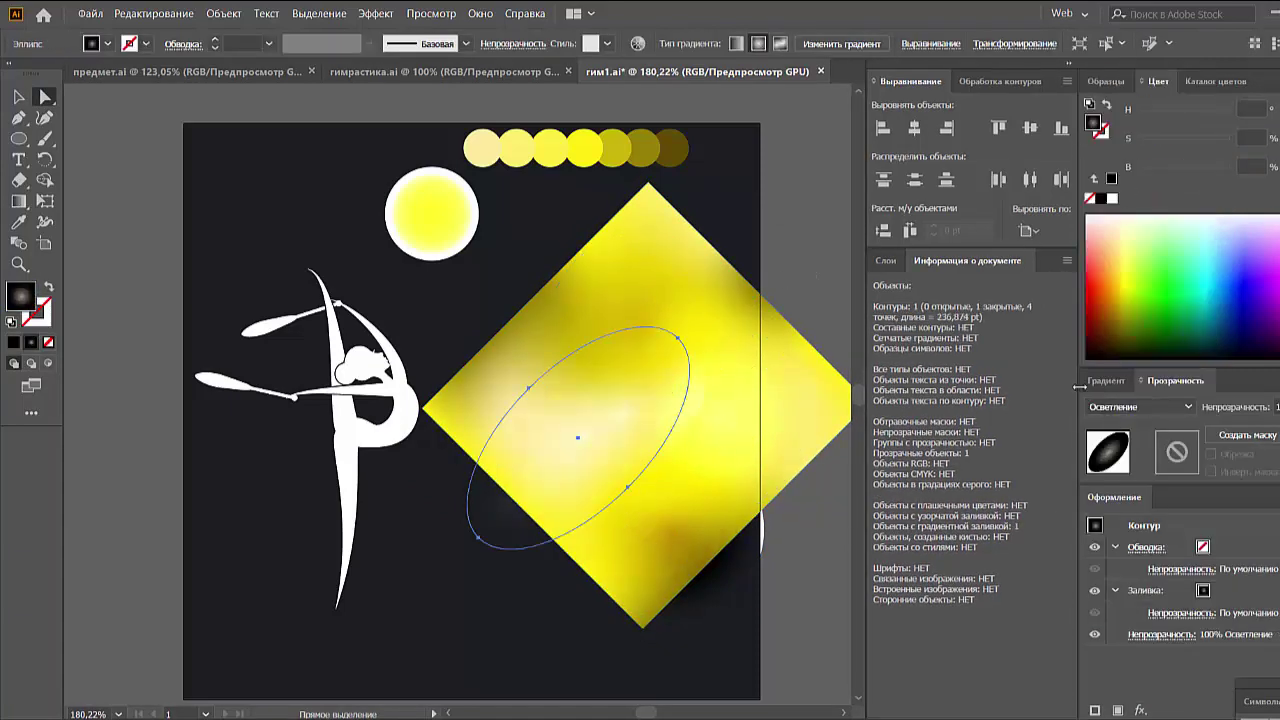
pyautogui.click(1107, 381)
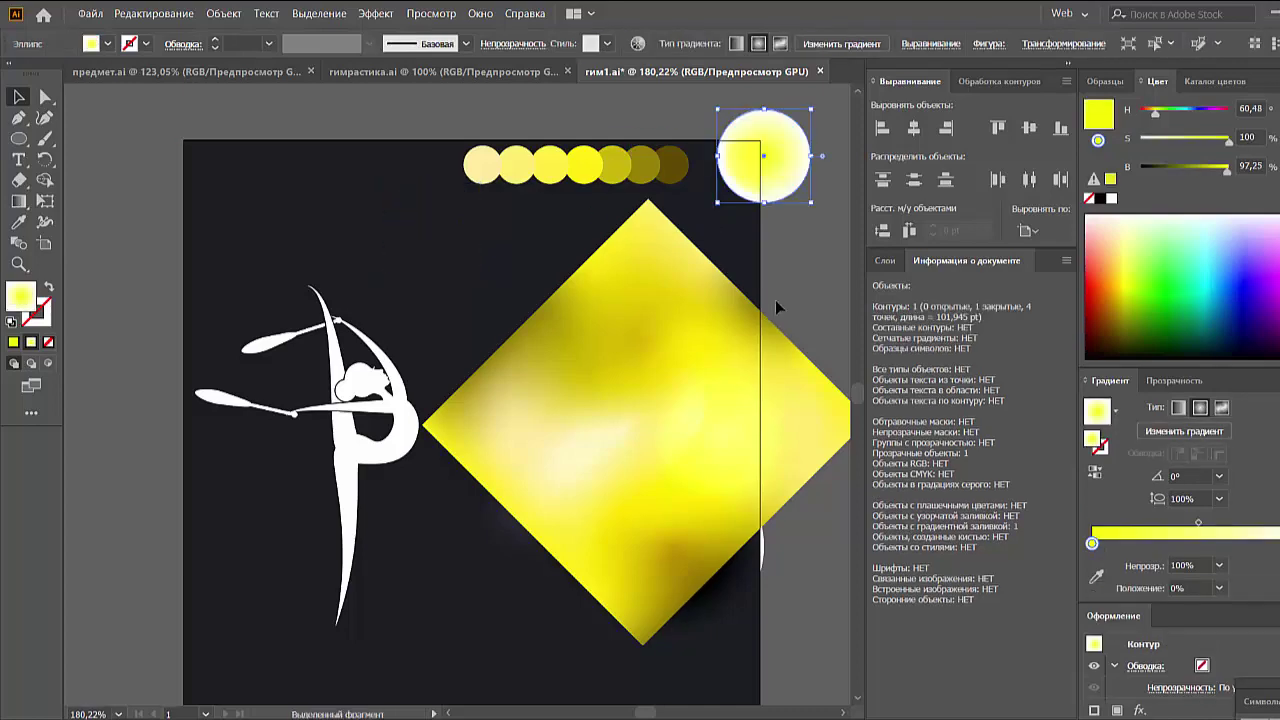
# Paste the dancer artwork over the diamond and use it as a transparency mask.
pyautogui.hotkey('ctrl', 'v')
pyautogui.moveTo(709, 460); pyautogui.dragTo(733, 456)
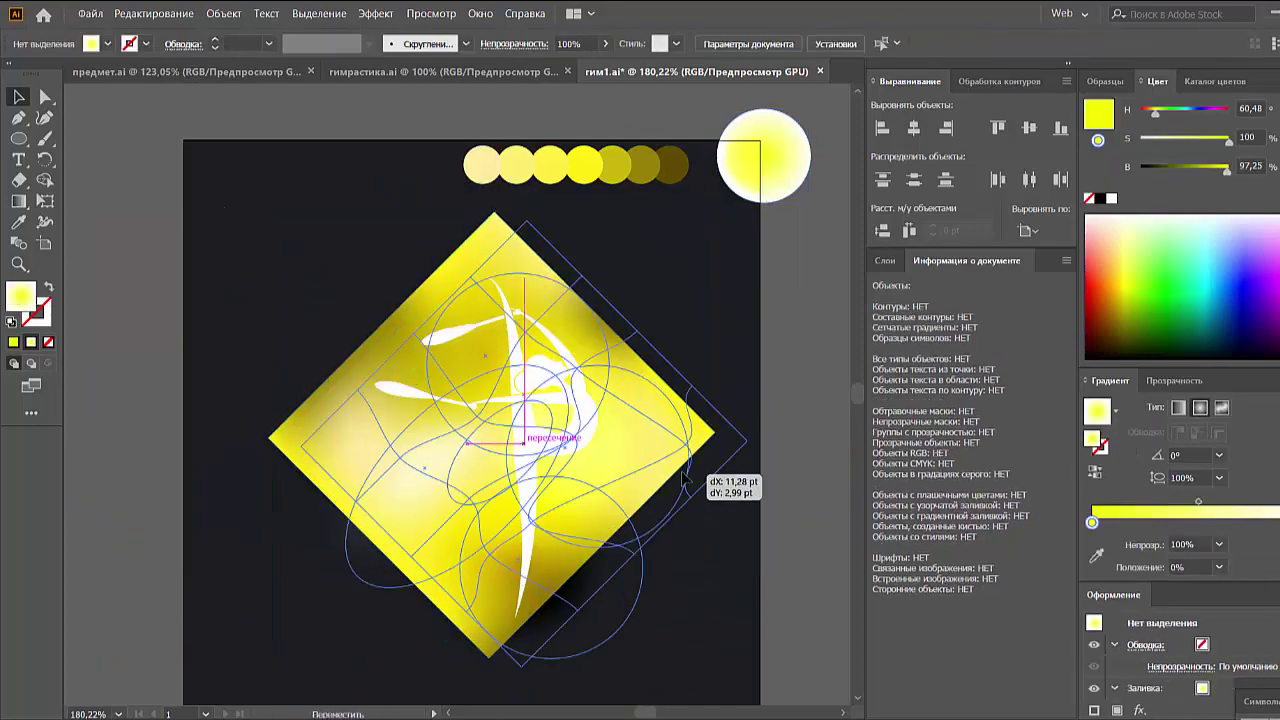
pyautogui.keyDown('shift'); pyautogui.click(540, 590); pyautogui.keyUp('shift')
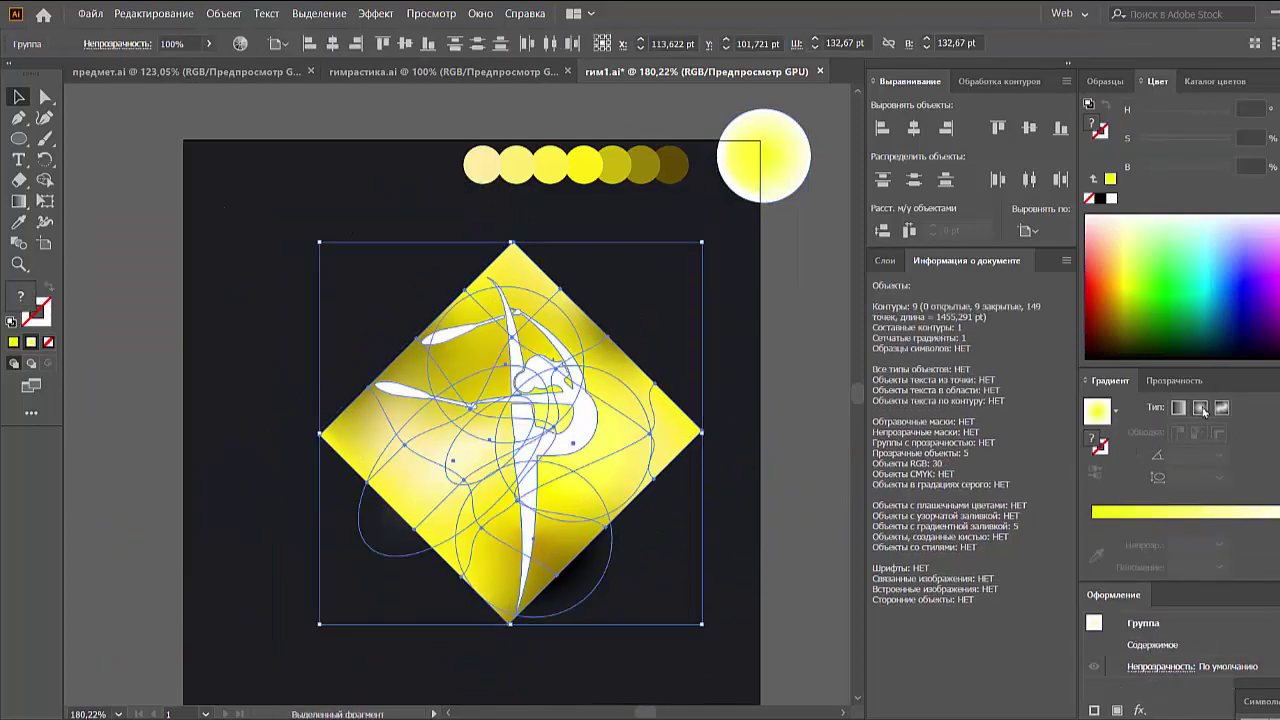
pyautogui.click(1175, 381)
pyautogui.click(1247, 435)
# Place a copy of the yellow gradient circle over the dancer's chest.
pyautogui.click(795, 400)
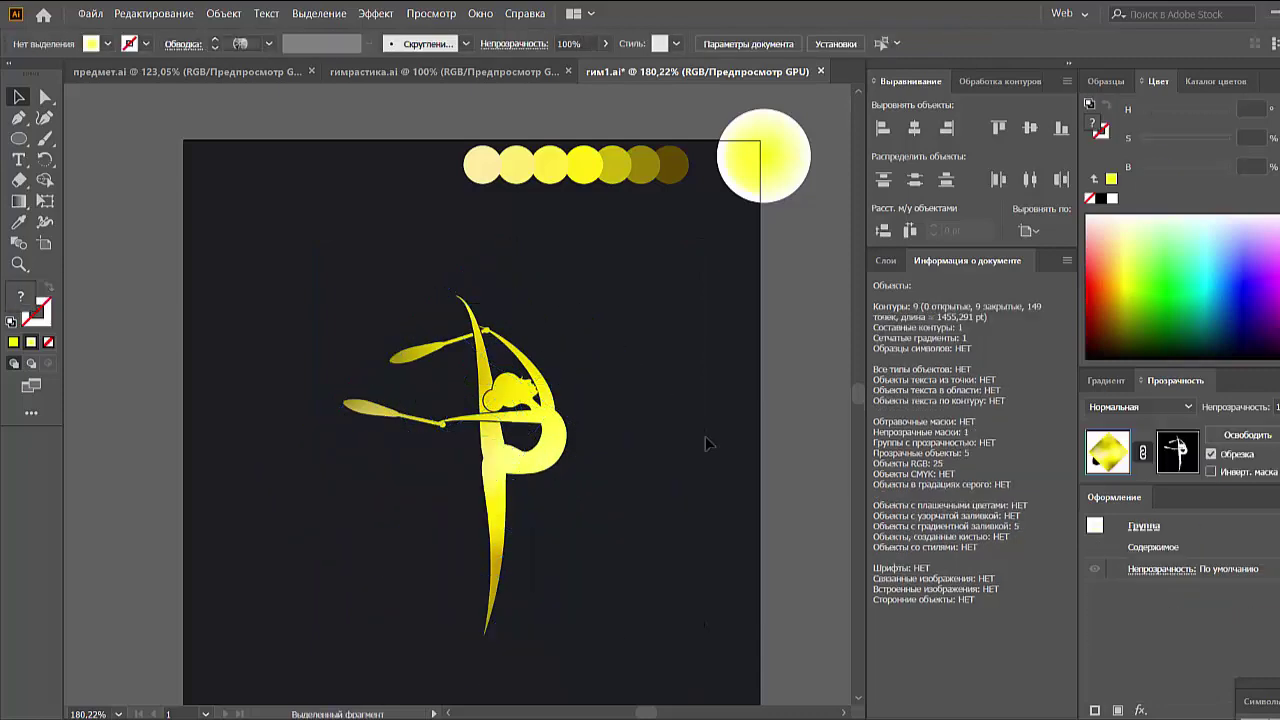
pyautogui.moveTo(763, 160); pyautogui.dragTo(552, 413)
pyautogui.click(1107, 380)
# Give the glow circle a softened radial gradient with Screen blend mode.
pyautogui.click(1097, 410)
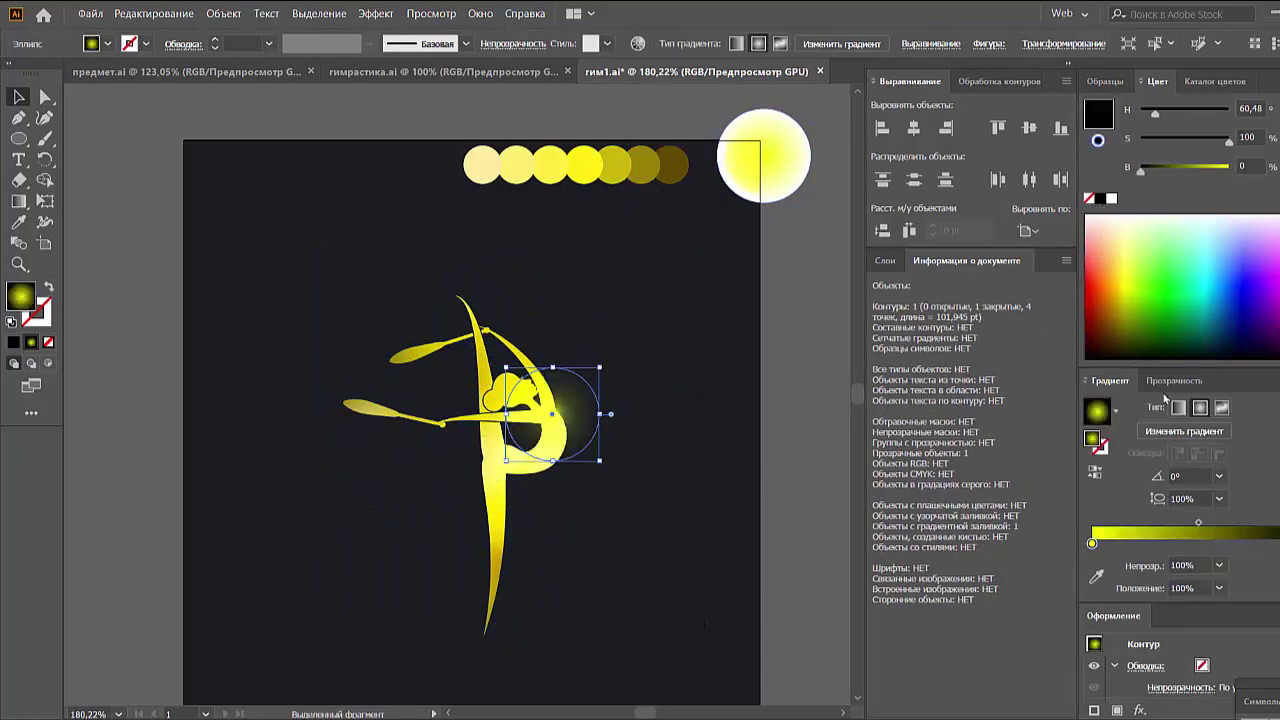
pyautogui.moveTo(1198, 528); pyautogui.dragTo(1157, 528)
pyautogui.click(1175, 381)
pyautogui.click(1140, 407)
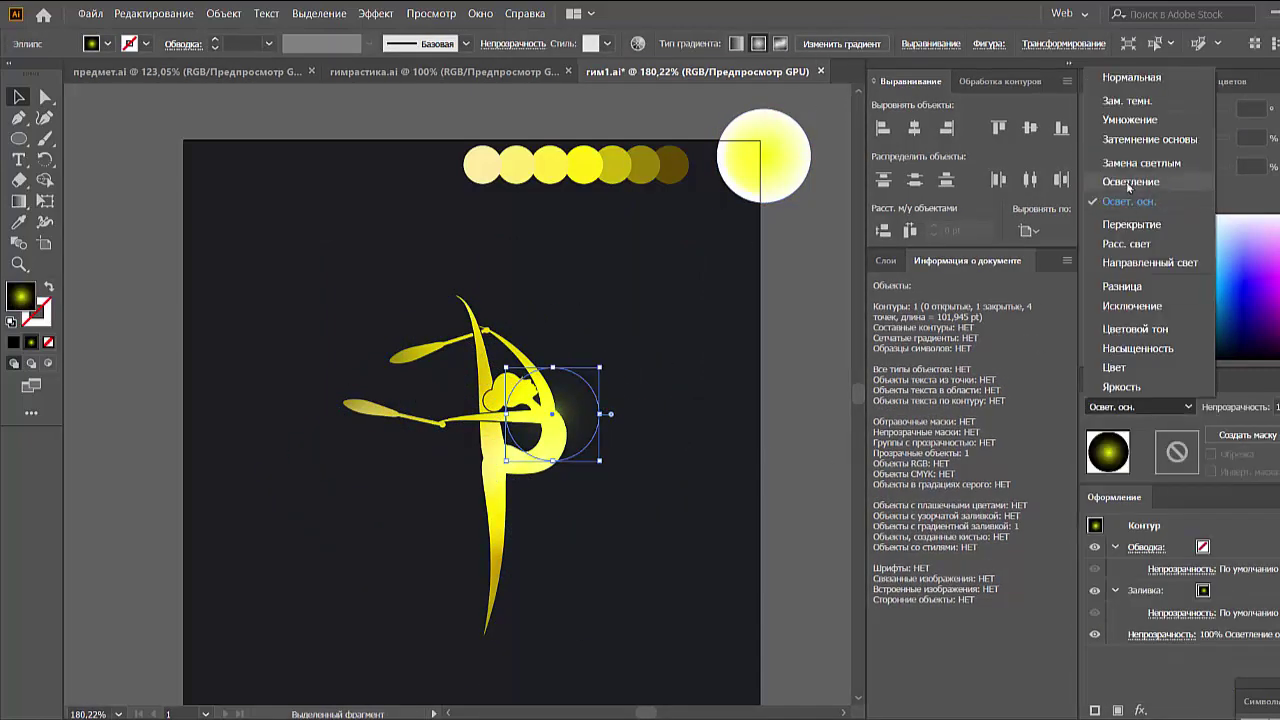
pyautogui.click(1126, 183)
# Stretch the glow into a tilted ellipse on the lower club with gradient midpoint 36.07%.
pyautogui.moveTo(578, 436)
pyautogui.mouseDown()
pyautogui.moveTo(383, 357)
pyautogui.moveTo(428, 341)
pyautogui.mouseUp()
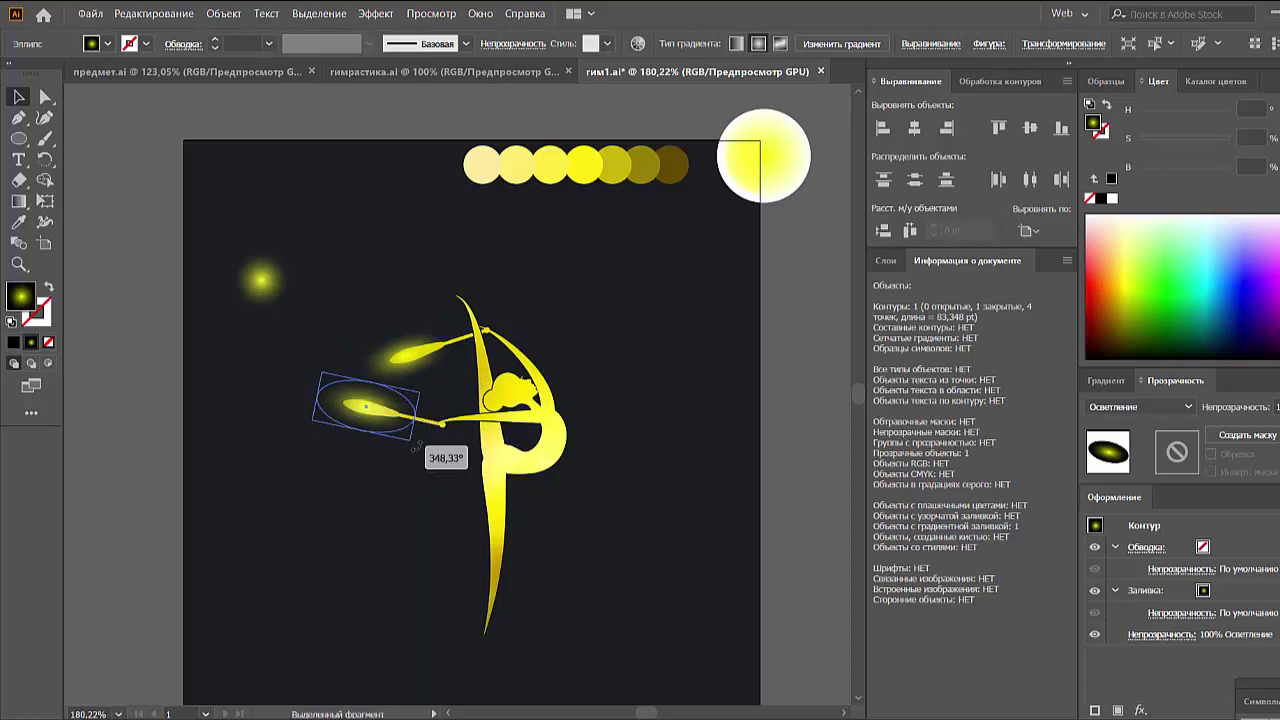
pyautogui.moveTo(415, 415); pyautogui.dragTo(410, 413)
pyautogui.click(1094, 125)
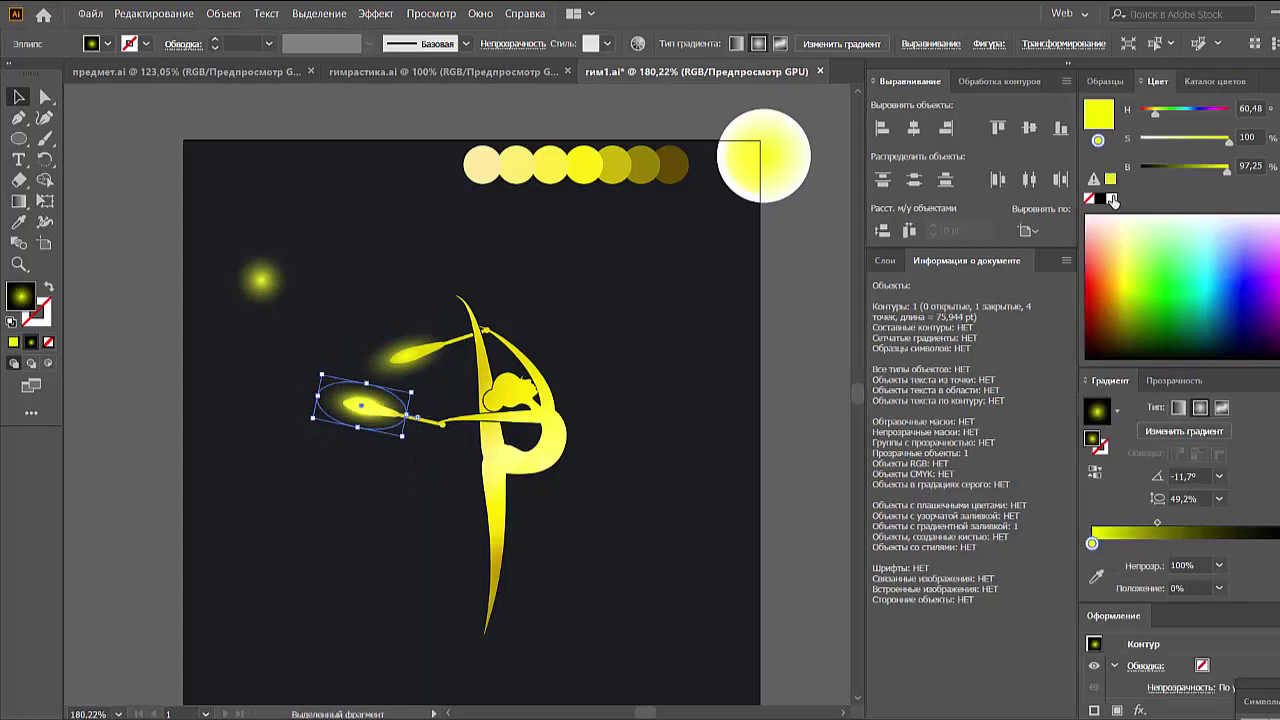
pyautogui.moveTo(1158, 525); pyautogui.dragTo(1169, 522)
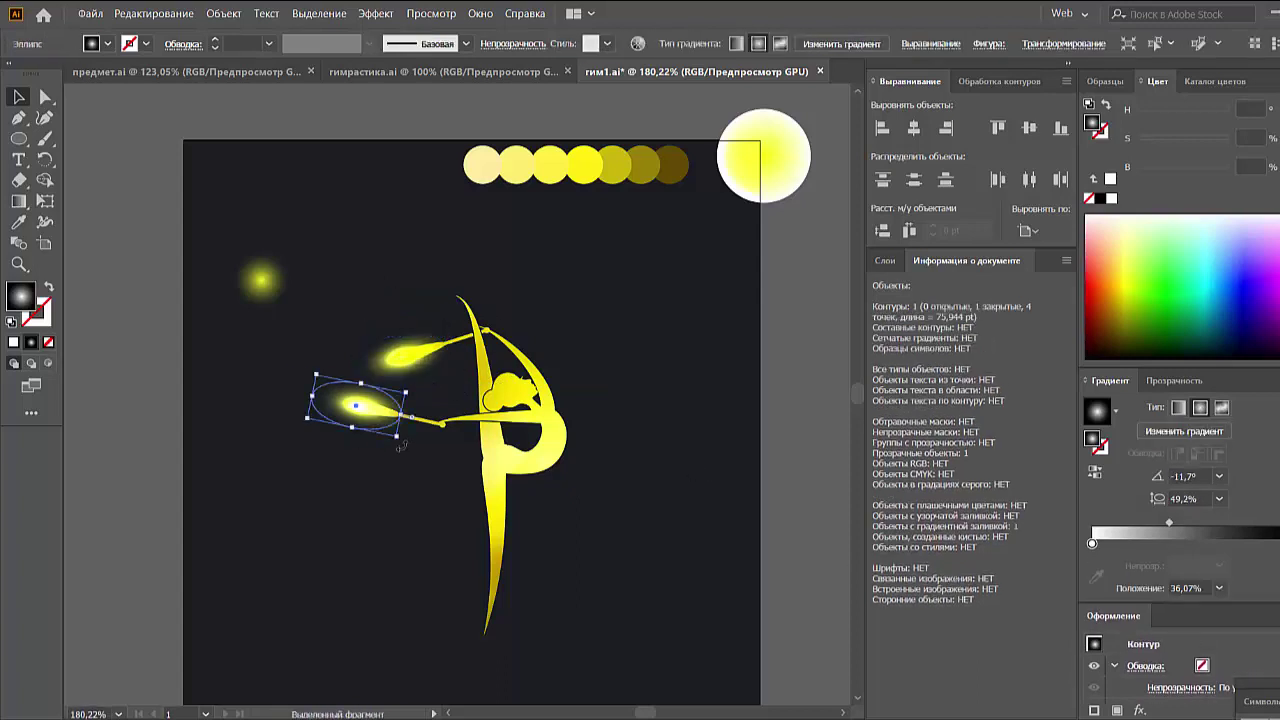
# Place a copy of the club glow on the lower leg and nudge it into position.
pyautogui.click(357, 400)
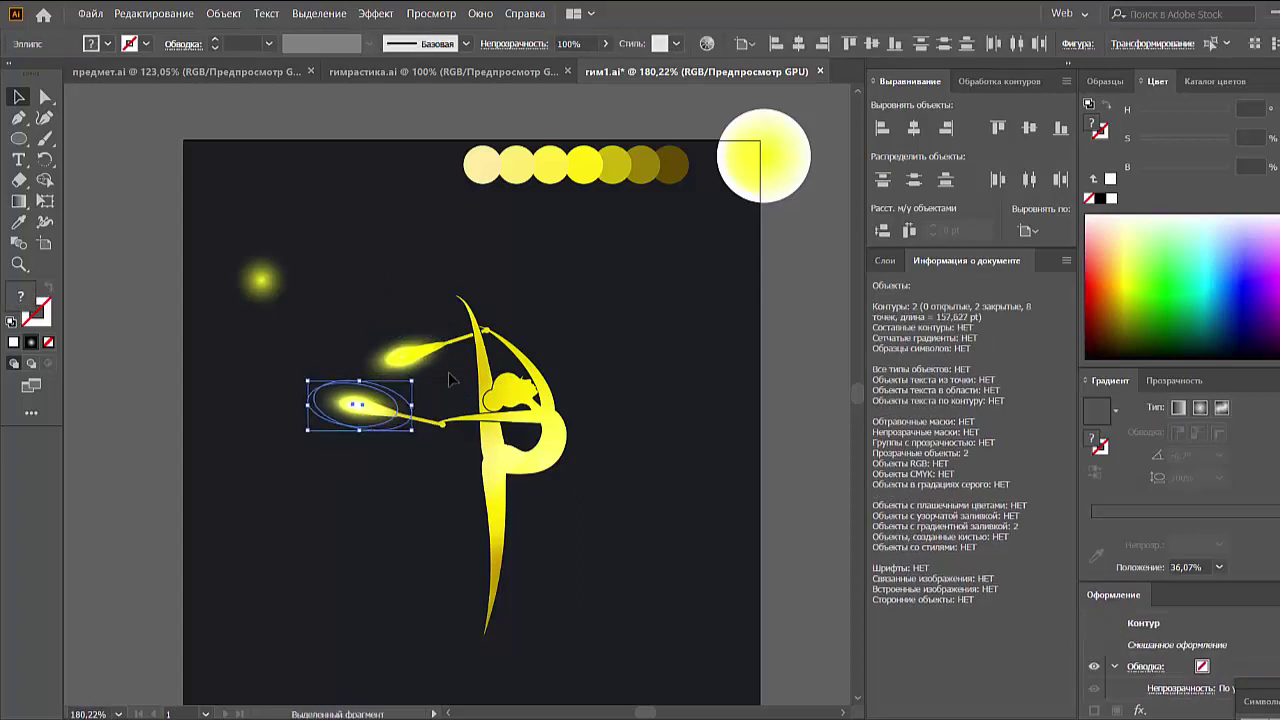
pyautogui.moveTo(360, 405)
pyautogui.mouseDown()
pyautogui.moveTo(495, 532)
pyautogui.moveTo(505, 490)
pyautogui.moveTo(513, 525)
pyautogui.mouseUp()
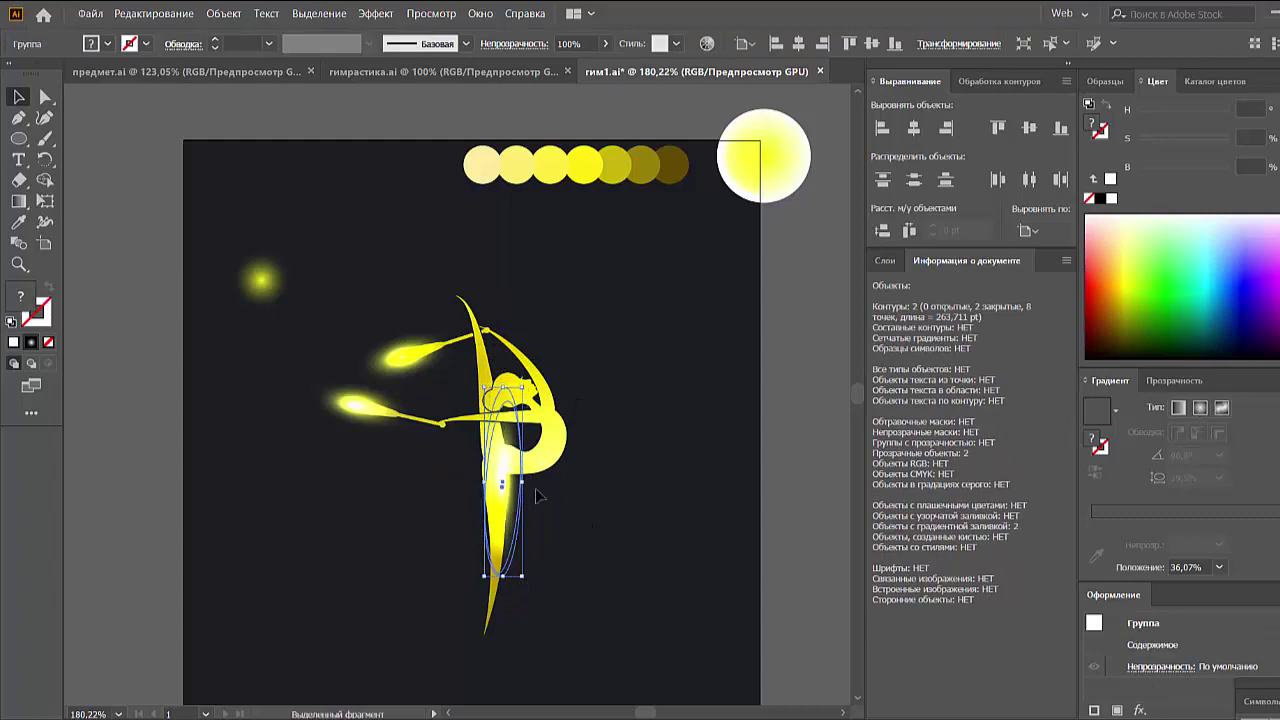
pyautogui.click(560, 517)
pyautogui.moveTo(505, 478); pyautogui.dragTo(502, 470)
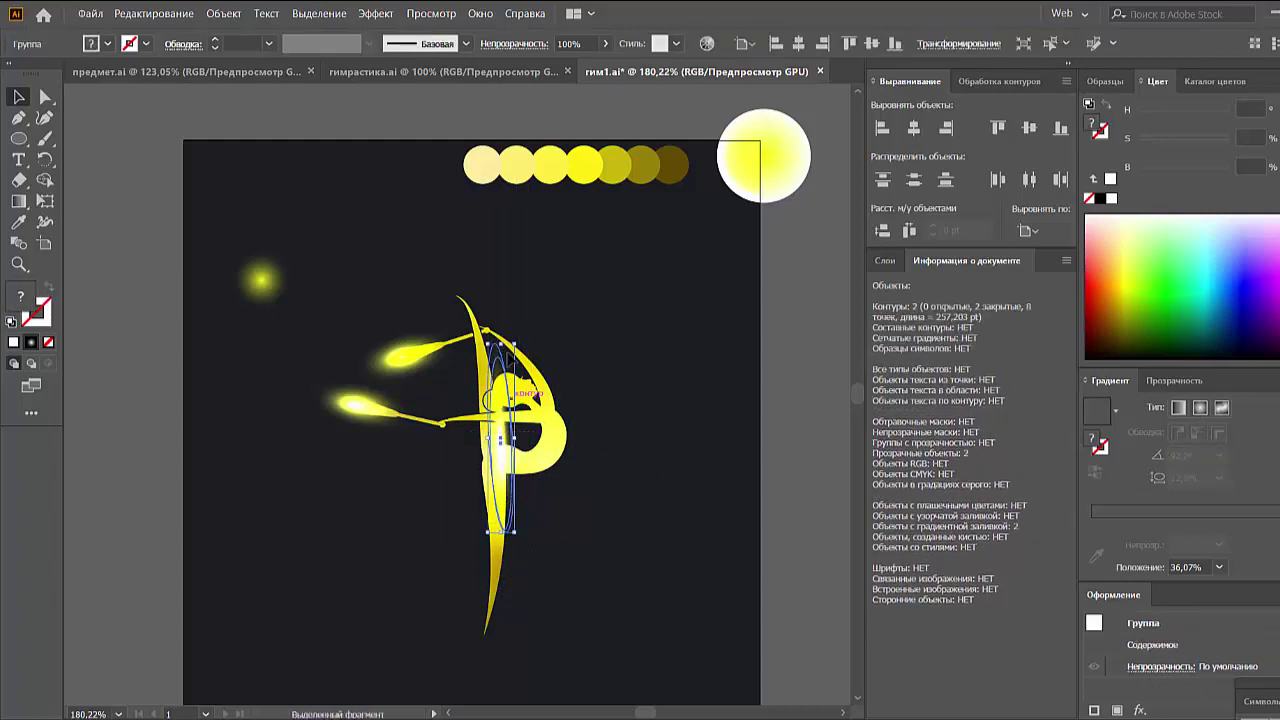
pyautogui.click(566, 531)
# Delete the leg glow, keeping only the club glows.
pyautogui.click(495, 330)
pyautogui.click(545, 316)
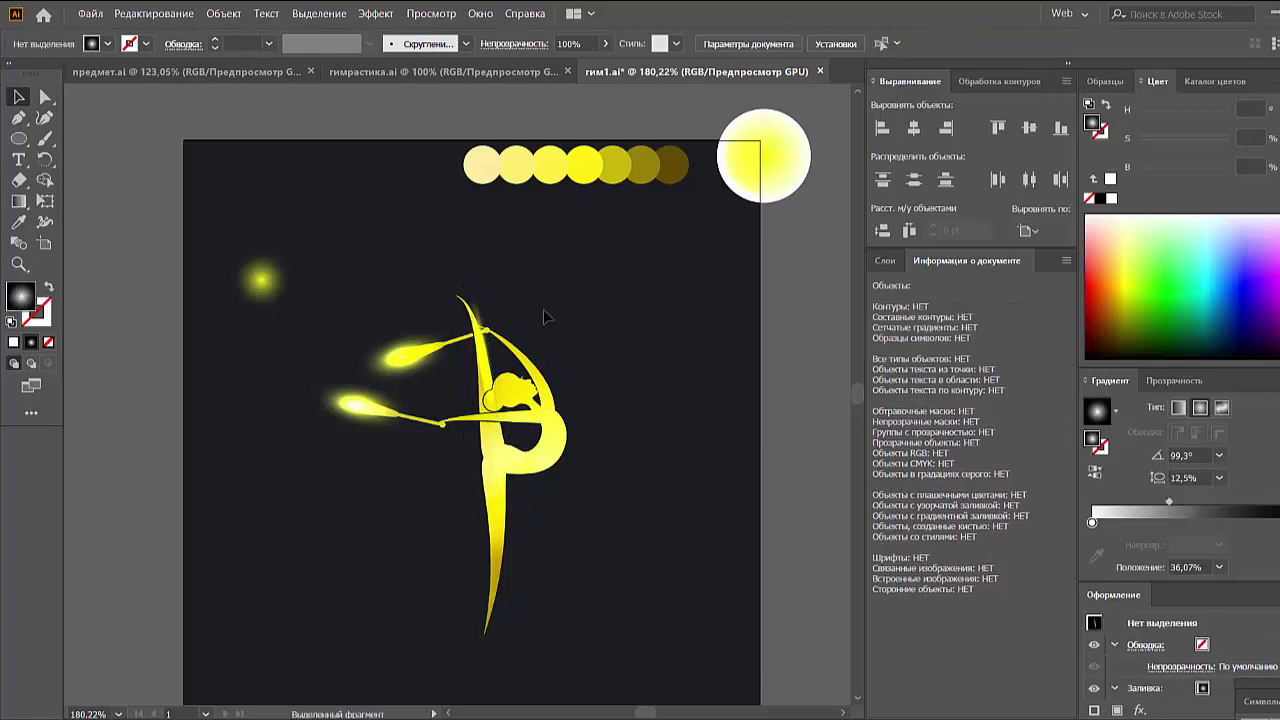
pyautogui.hotkey('ctrl', 'z')
pyautogui.press('Delete')
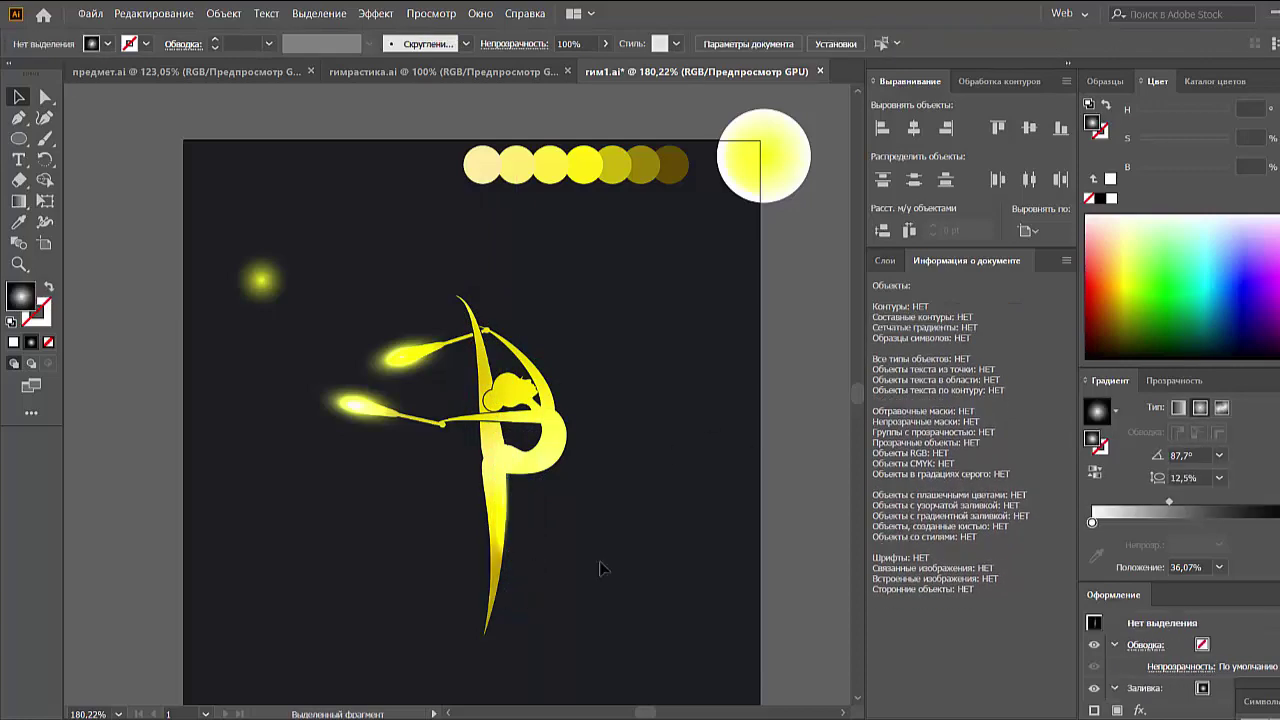
pyautogui.click(380, 360)
pyautogui.click(885, 260)
pyautogui.click(594, 386)
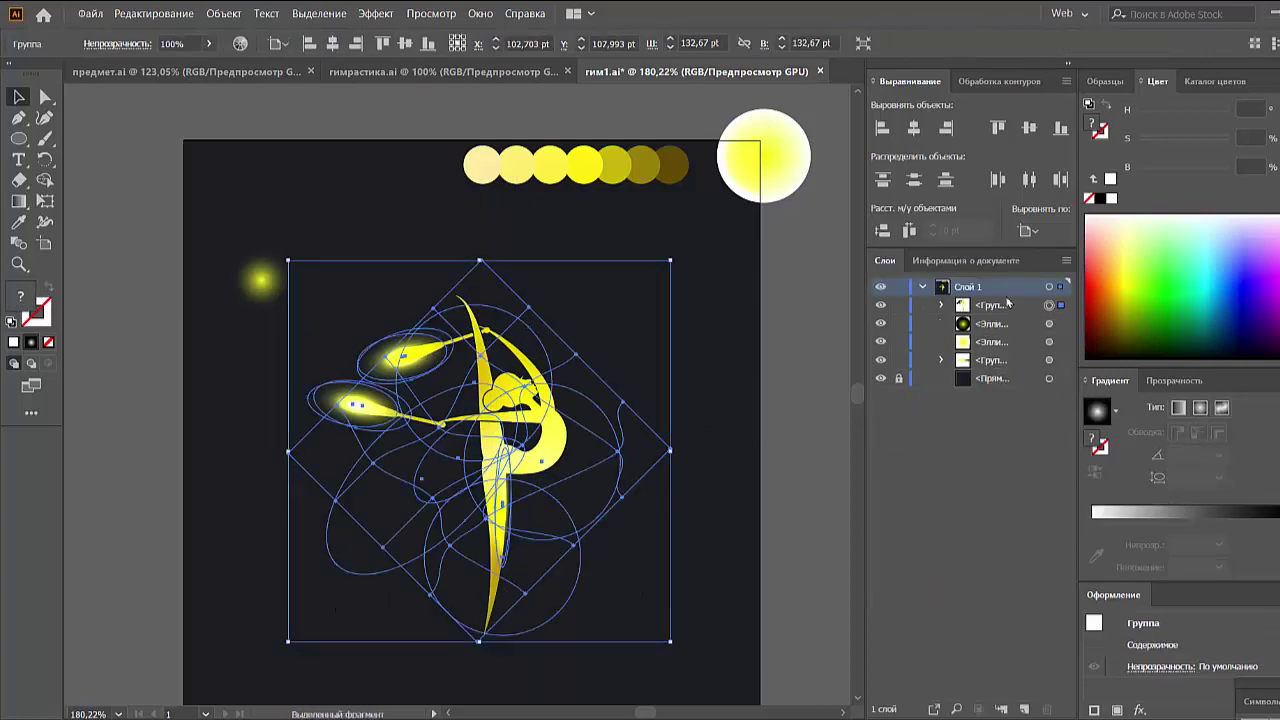
# Copy the circle row to the artboard's top-left, shrink it and ungroup it.
pyautogui.moveTo(486, 166); pyautogui.dragTo(199, 176)
pyautogui.moveTo(402, 194); pyautogui.dragTo(230, 166)
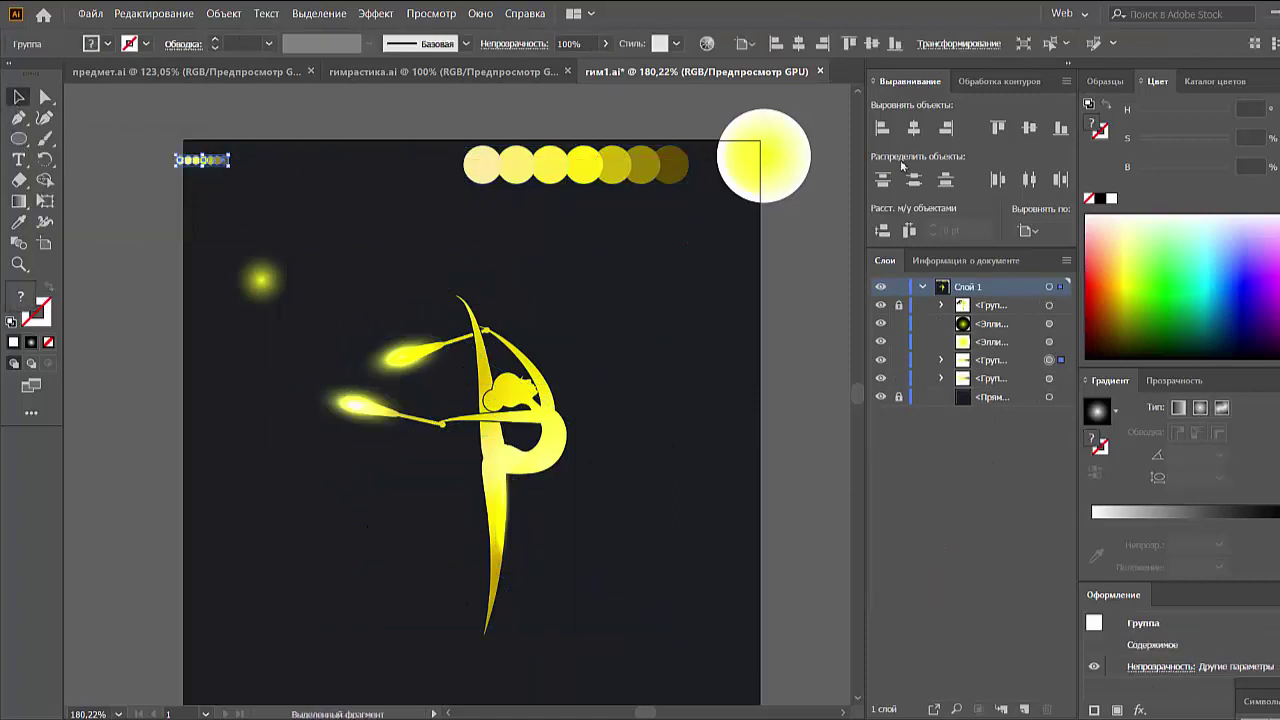
pyautogui.hotkey('ctrl', 'shift', 'g')
pyautogui.click(985, 81)
pyautogui.click(1066, 81)
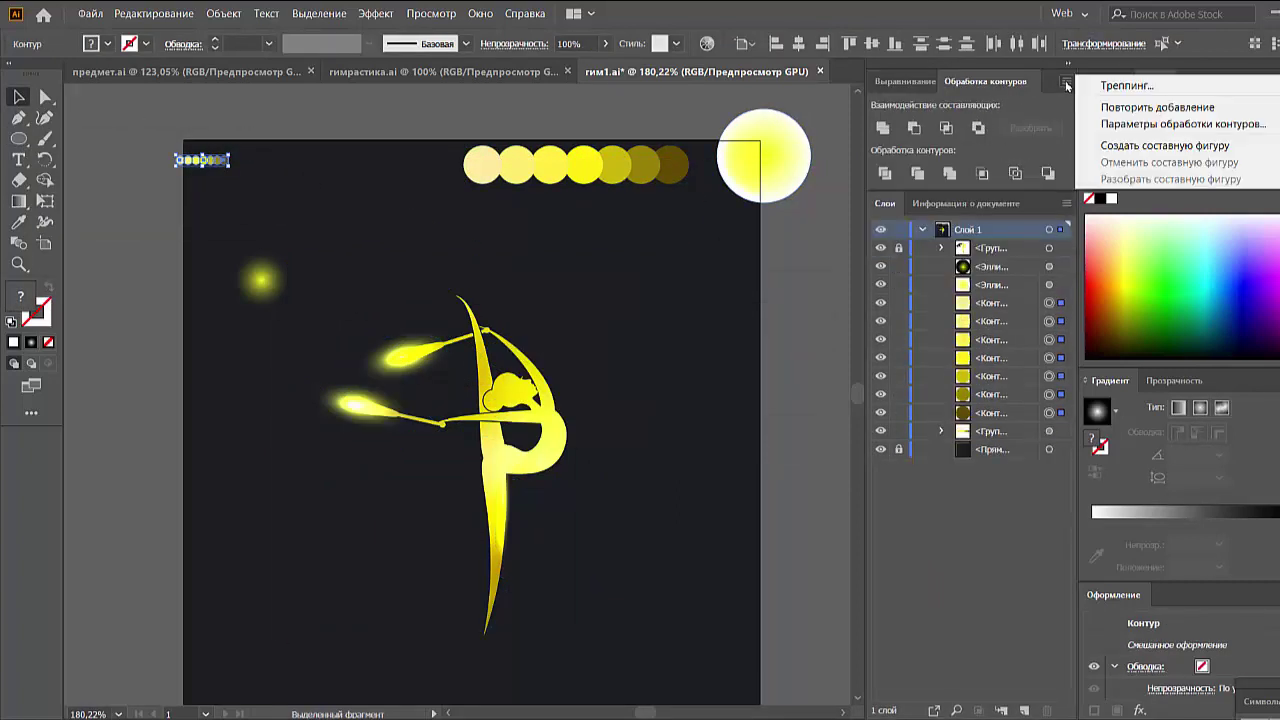
pyautogui.click(905, 81)
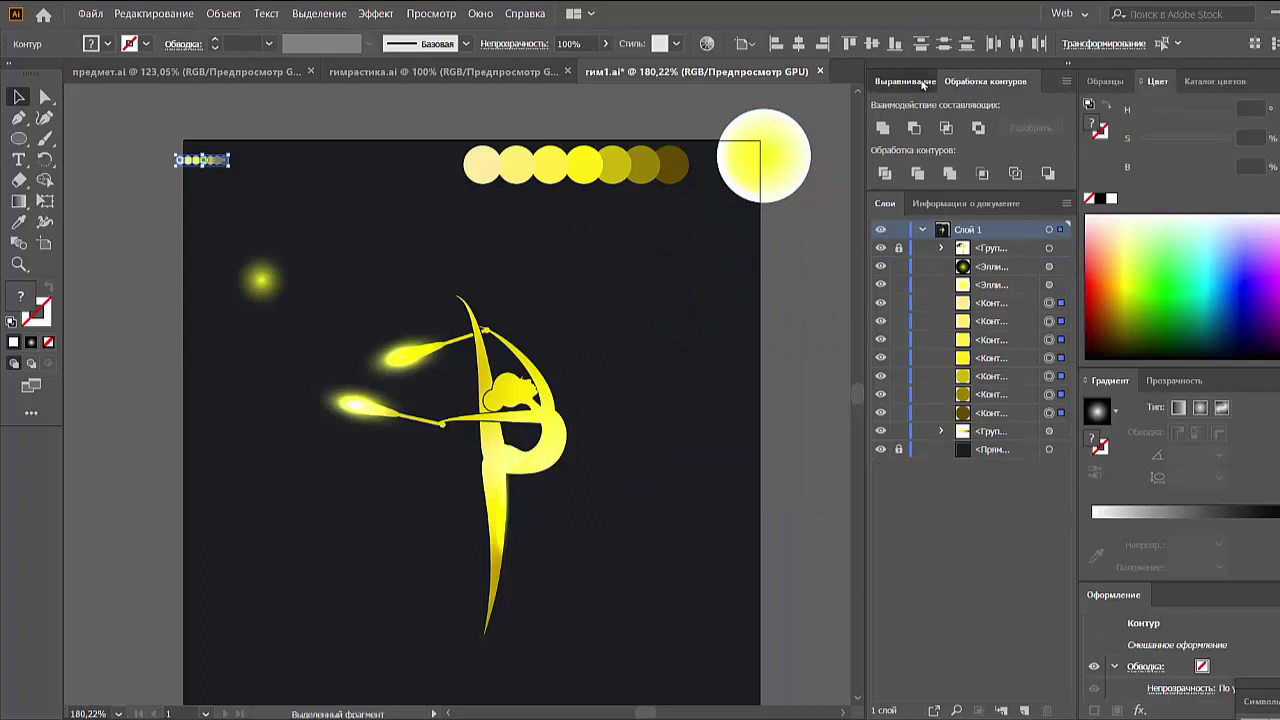
# Distribute the small circles with even spacing.
pyautogui.click(1031, 230)
pyautogui.click(1150, 265)
pyautogui.click(909, 230)
pyautogui.click(283, 158)
pyautogui.moveTo(283, 158); pyautogui.dragTo(170, 178)
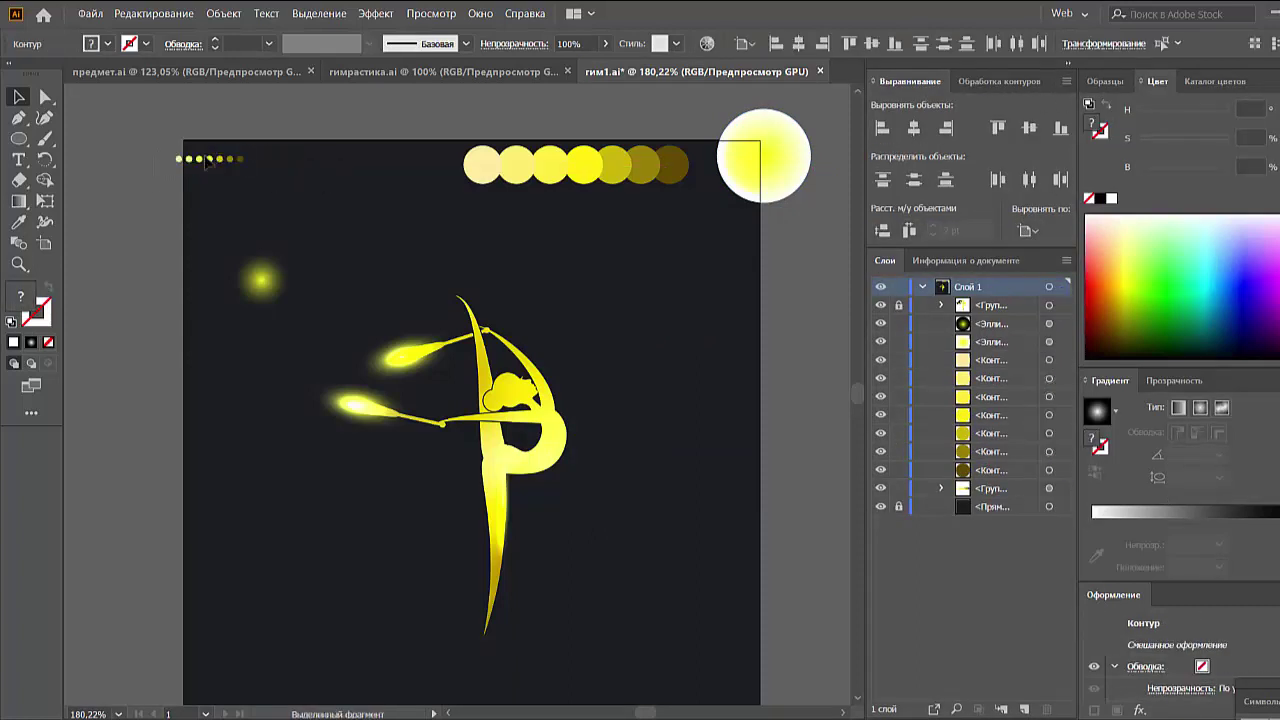
# Shrink and scatter the dots, group them, and drop copies right of the dancer.
pyautogui.scroll(5, 480, 277)
pyautogui.moveTo(545, 343); pyautogui.dragTo(430, 333)
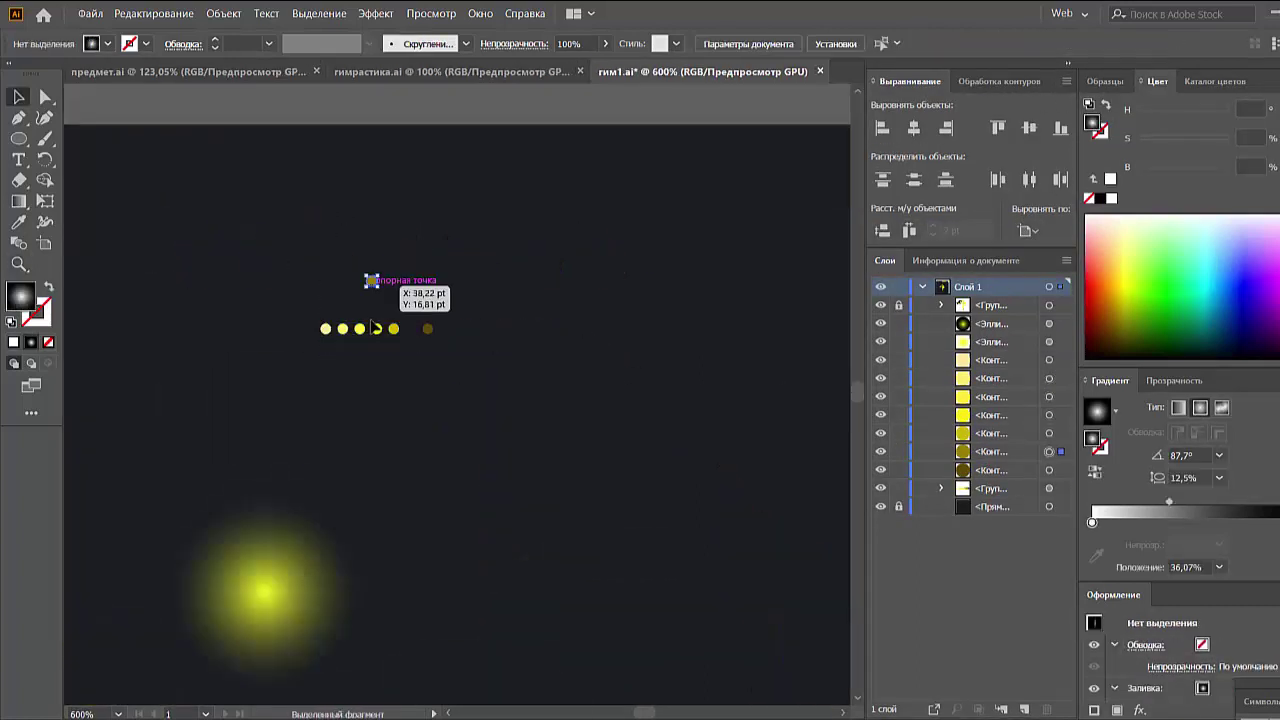
pyautogui.moveTo(371, 304); pyautogui.dragTo(403, 235)
pyautogui.moveTo(310, 240); pyautogui.dragTo(480, 363)
pyautogui.hotkey('ctrl', 'g')
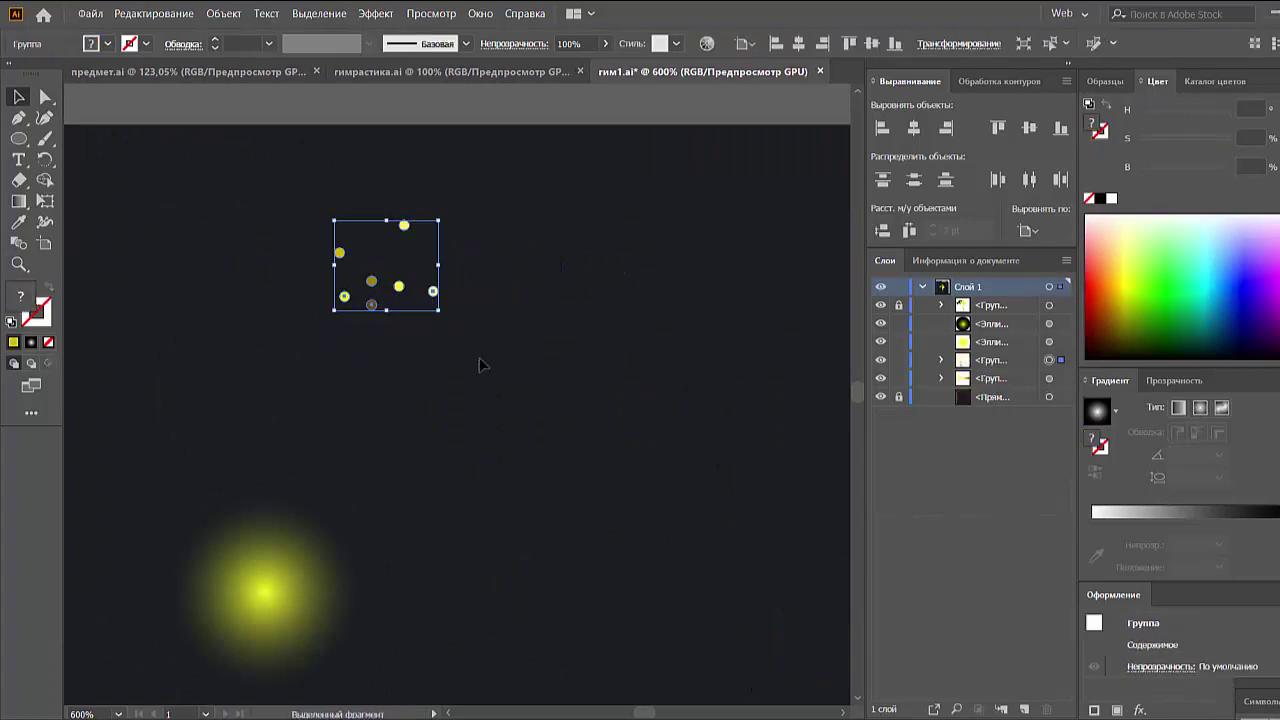
pyautogui.hotkey('ctrl', '0')
pyautogui.moveTo(283, 148)
pyautogui.mouseDown()
pyautogui.moveTo(643, 328)
pyautogui.moveTo(655, 295)
pyautogui.moveTo(633, 352)
pyautogui.mouseUp()
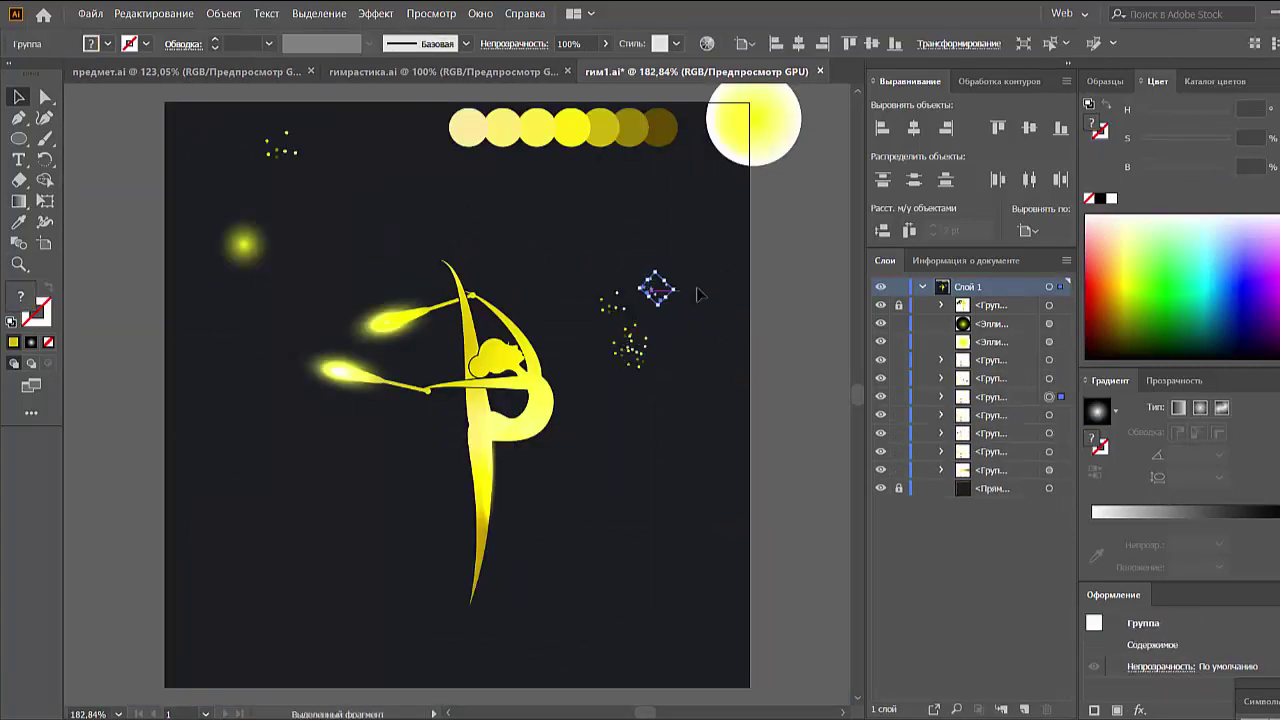
# Pile copies of the dot groups into a dense cluster.
pyautogui.moveTo(655, 290)
pyautogui.mouseDown()
pyautogui.moveTo(623, 343)
pyautogui.moveTo(638, 315)
pyautogui.mouseUp()
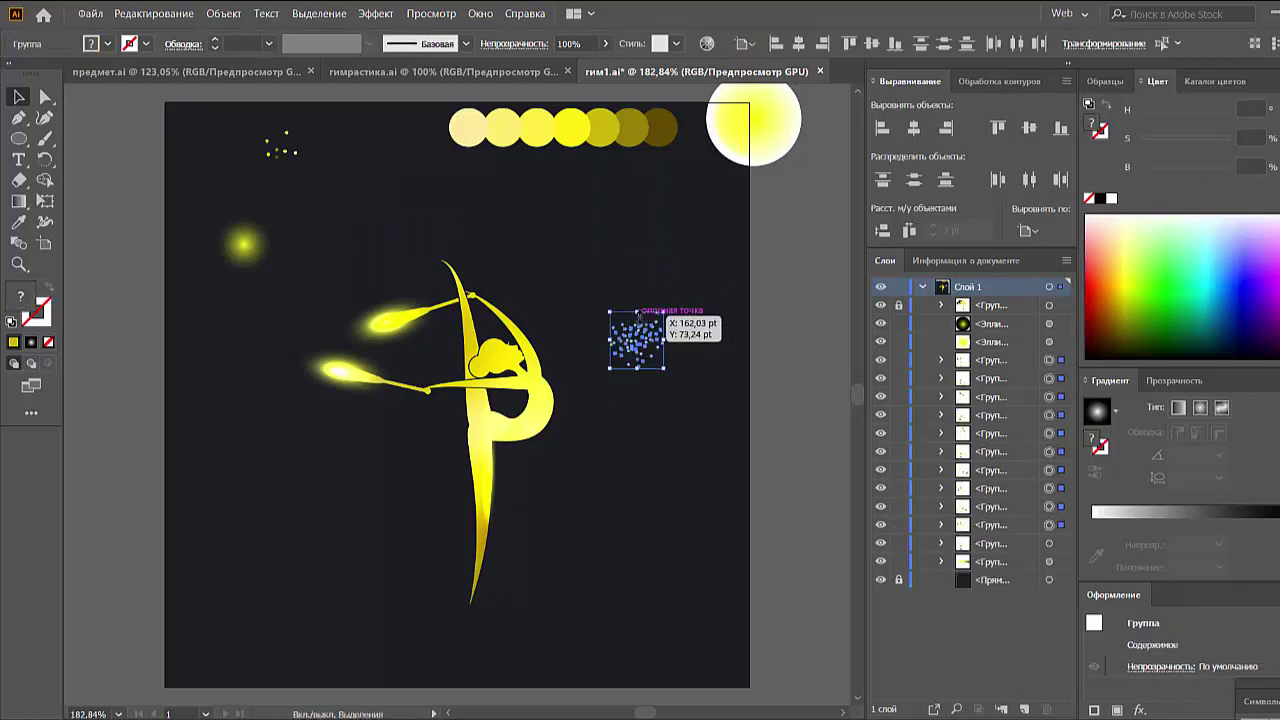
pyautogui.click(760, 278)
pyautogui.scroll(5, 665, 278)
pyautogui.rightClick(388, 455)
pyautogui.press('Escape')
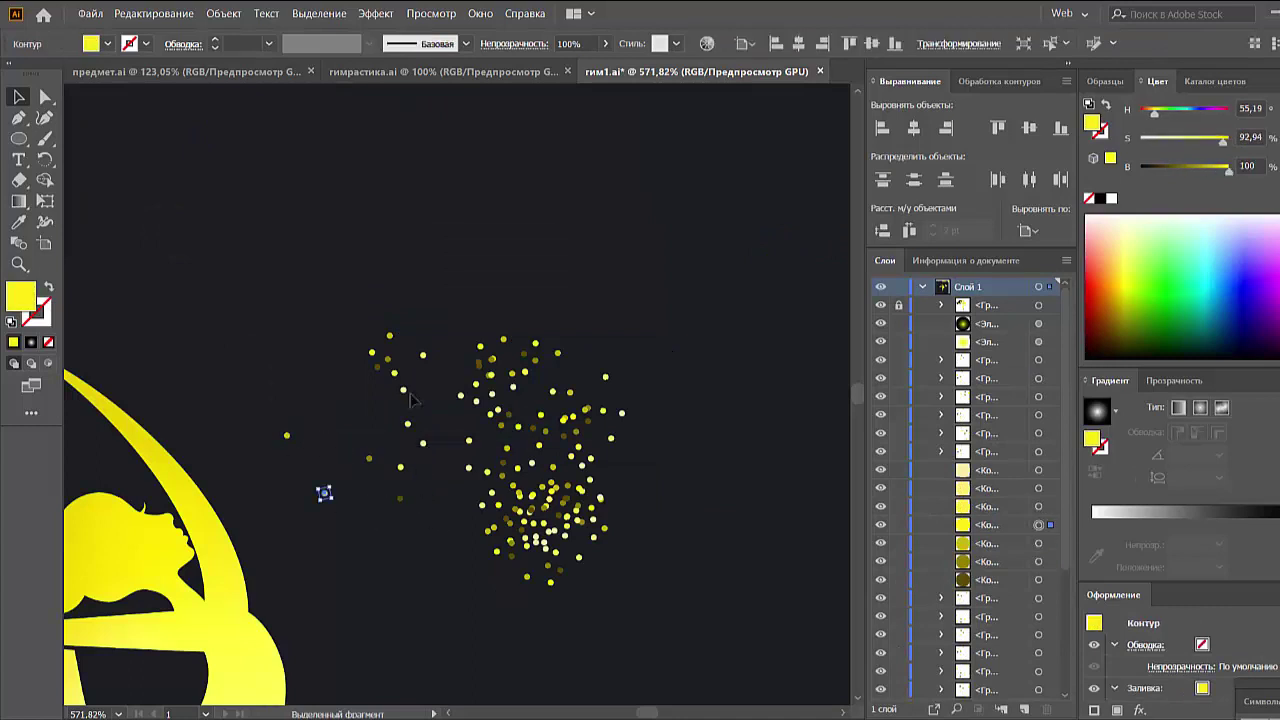
pyautogui.moveTo(400, 370); pyautogui.dragTo(399, 370)
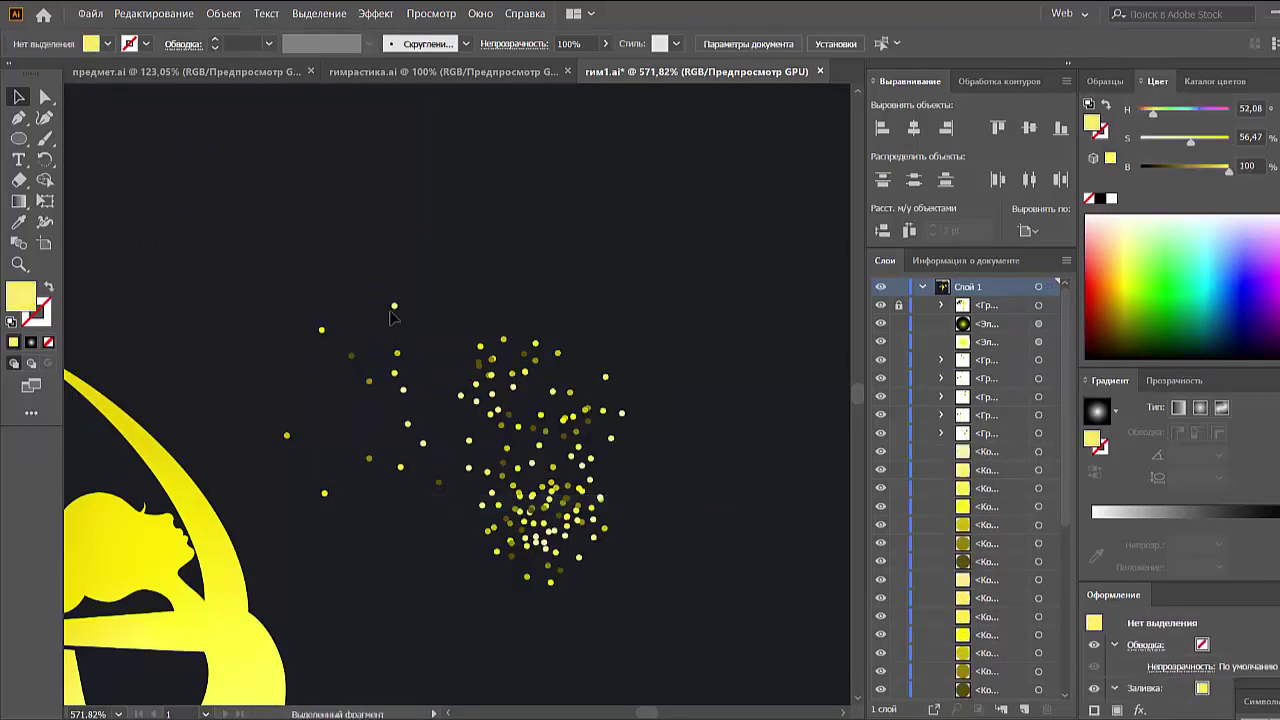
pyautogui.scroll(1, 348, 262)
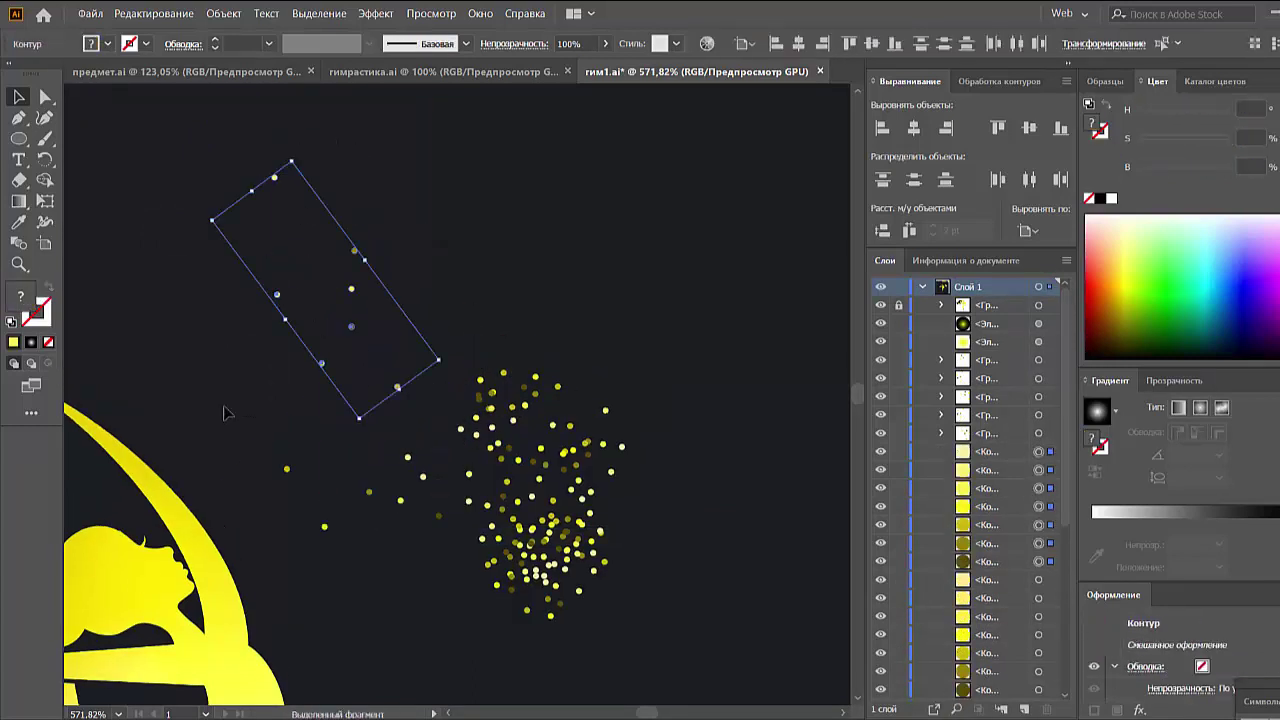
pyautogui.moveTo(351, 289)
pyautogui.keyDown('alt'); pyautogui.mouseDown()
pyautogui.moveTo(626, 324)
pyautogui.moveTo(763, 575)
pyautogui.mouseUp(); pyautogui.keyUp('alt')
# Move selected patches of dots further into the cloud.
pyautogui.scroll(-2, 679, 352)
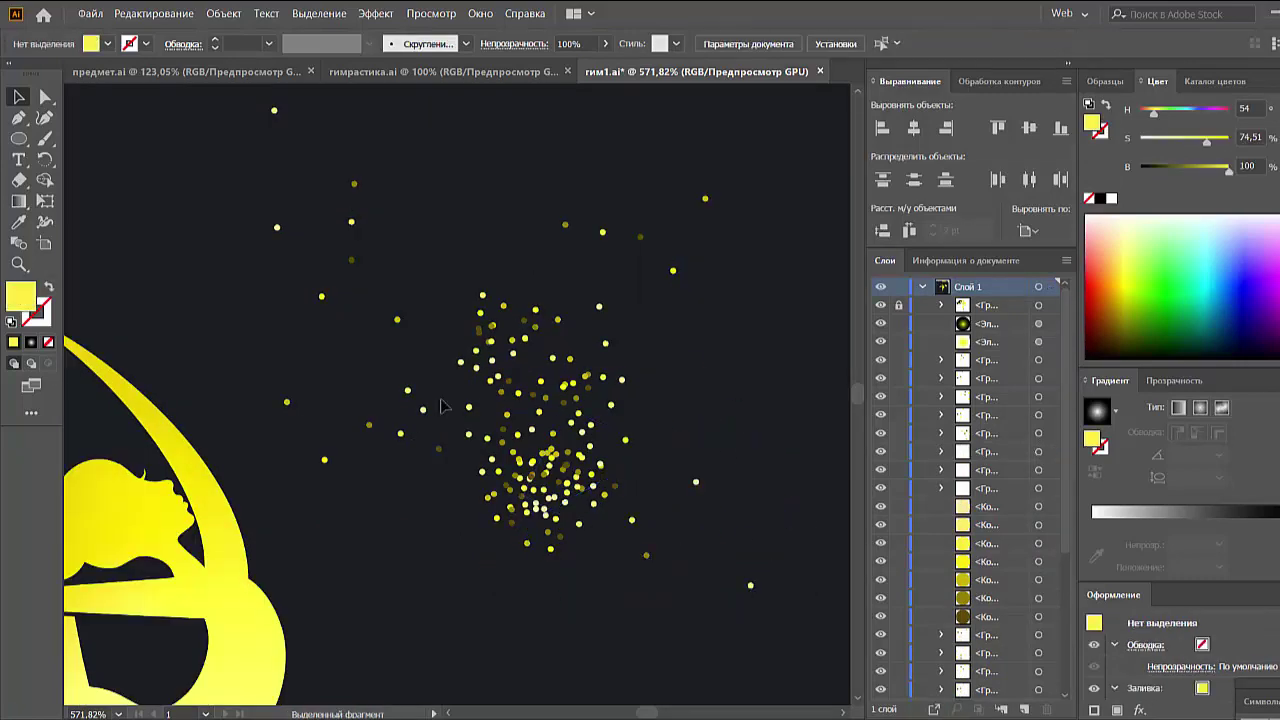
pyautogui.click(508, 505)
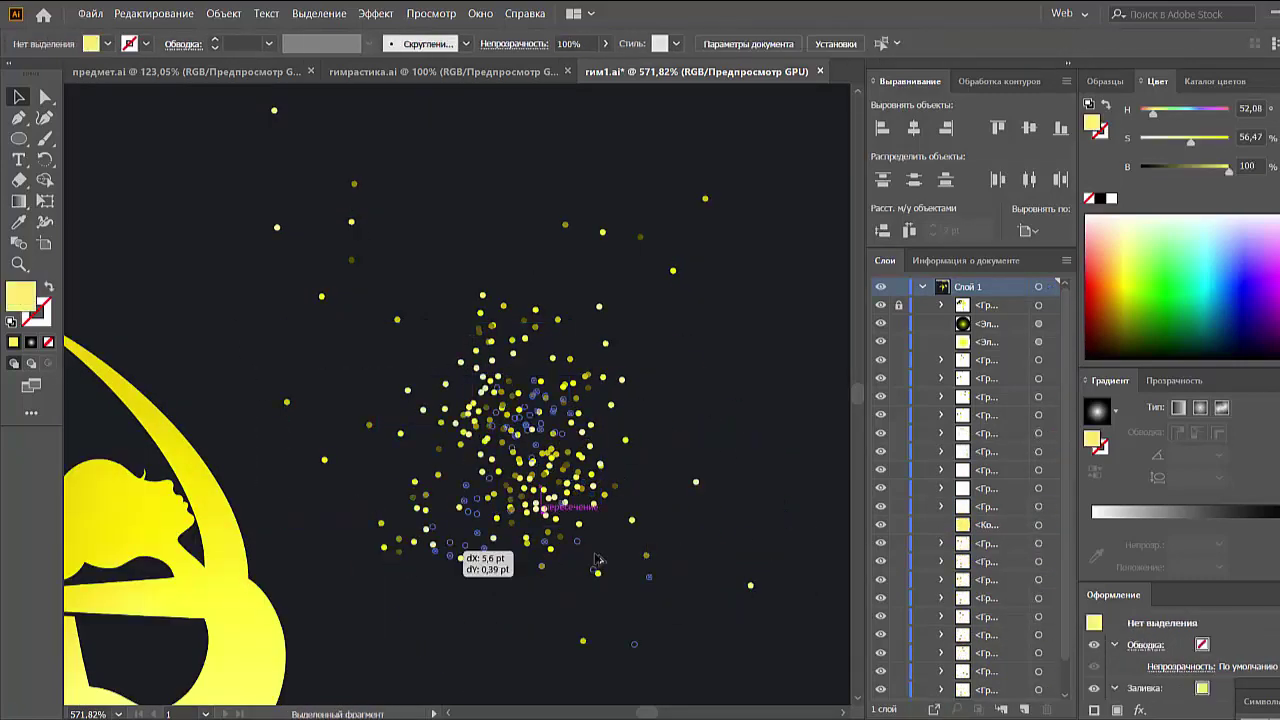
pyautogui.scroll(-3, 450, 540)
pyautogui.moveTo(547, 496); pyautogui.dragTo(495, 545)
pyautogui.moveTo(257, 448); pyautogui.dragTo(470, 700)
pyautogui.scroll(-3, 470, 500)
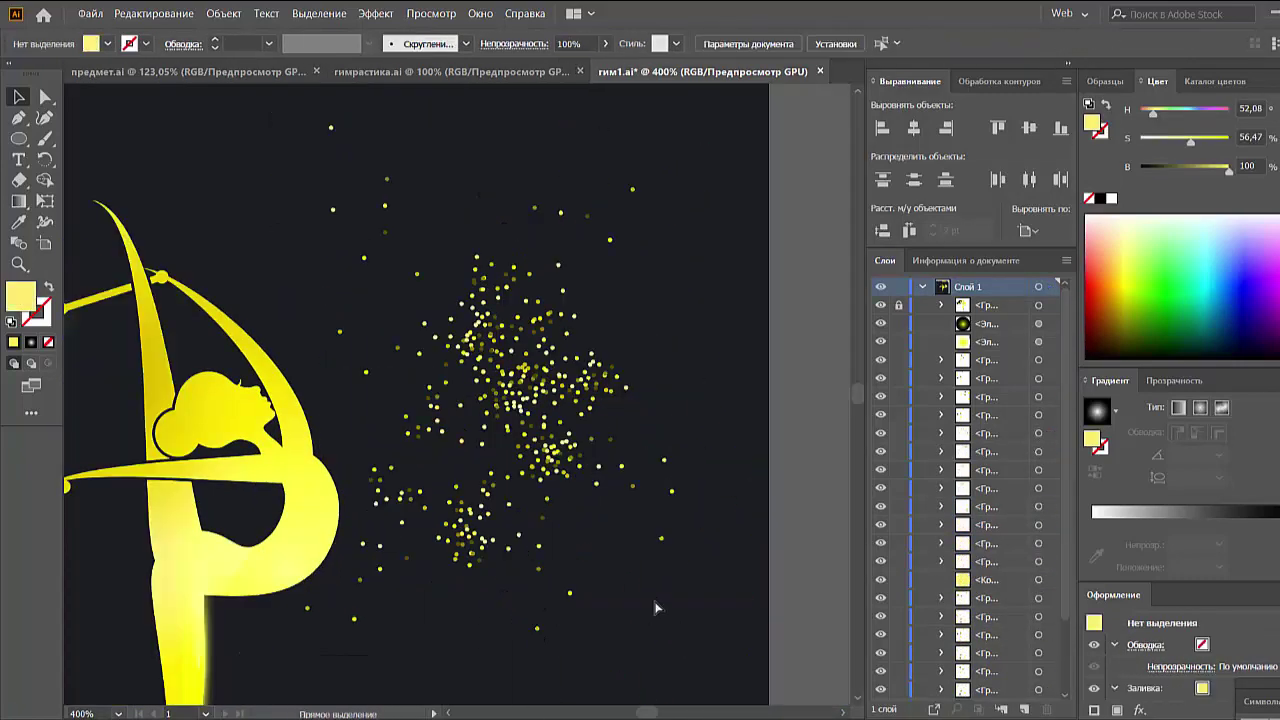
pyautogui.moveTo(536, 400); pyautogui.dragTo(493, 418)
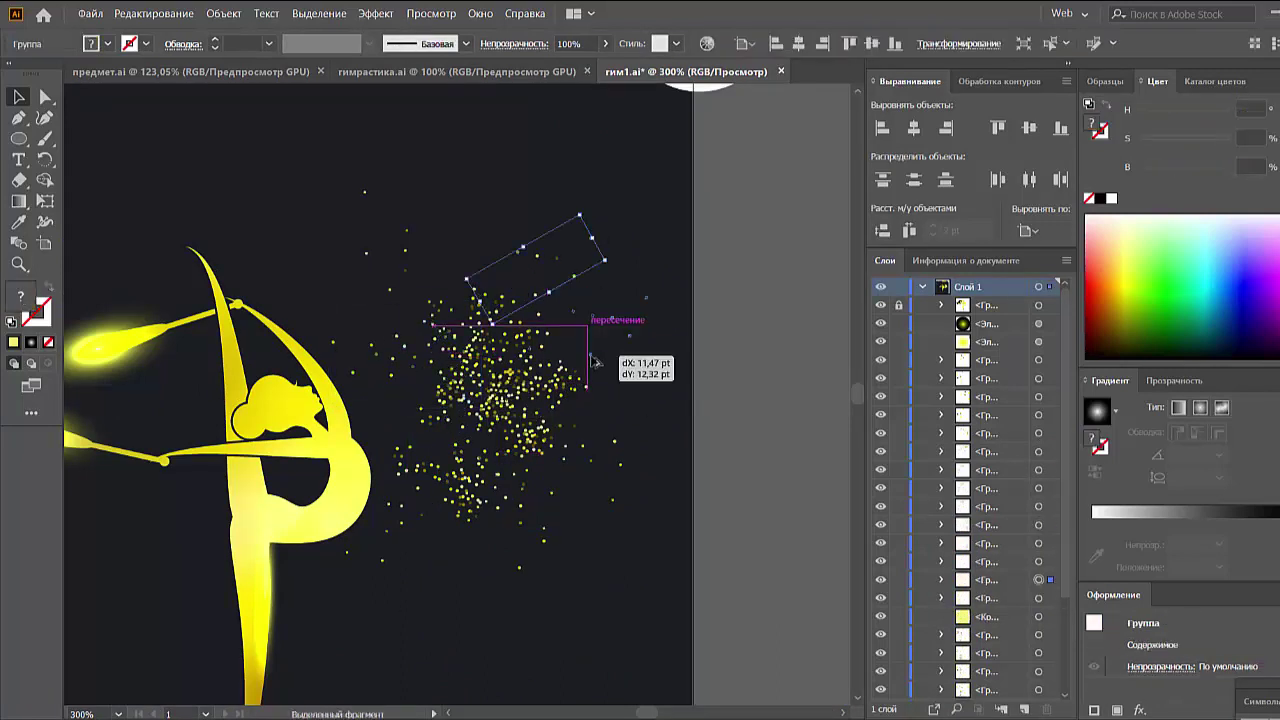
# Shift a dot group to the cloud's upper right and select the whole cloud.
pyautogui.moveTo(490, 298); pyautogui.dragTo(640, 420)
pyautogui.moveTo(469, 387)
pyautogui.mouseDown()
pyautogui.moveTo(490, 436)
pyautogui.moveTo(600, 400)
pyautogui.mouseUp()
pyautogui.click(583, 425)
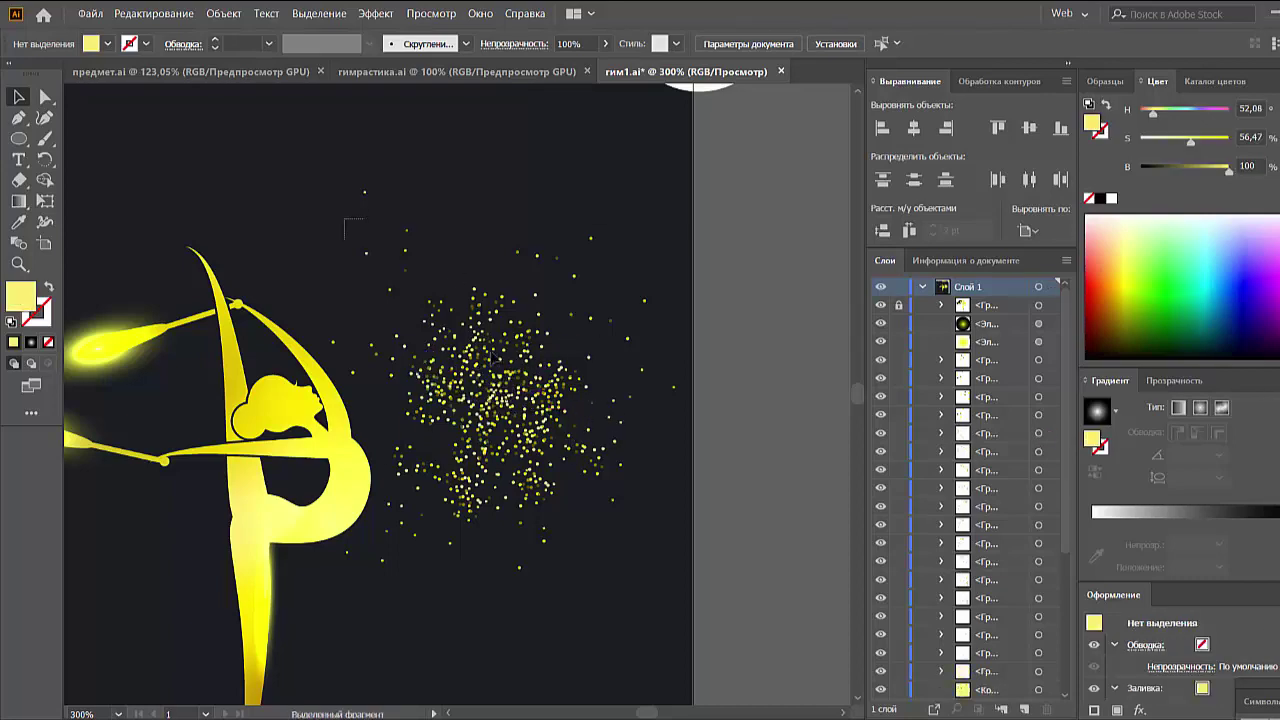
pyautogui.moveTo(345, 222)
pyautogui.mouseDown()
pyautogui.moveTo(543, 491)
pyautogui.moveTo(280, 515)
pyautogui.mouseUp()
pyautogui.hotkey('ctrl', '-')
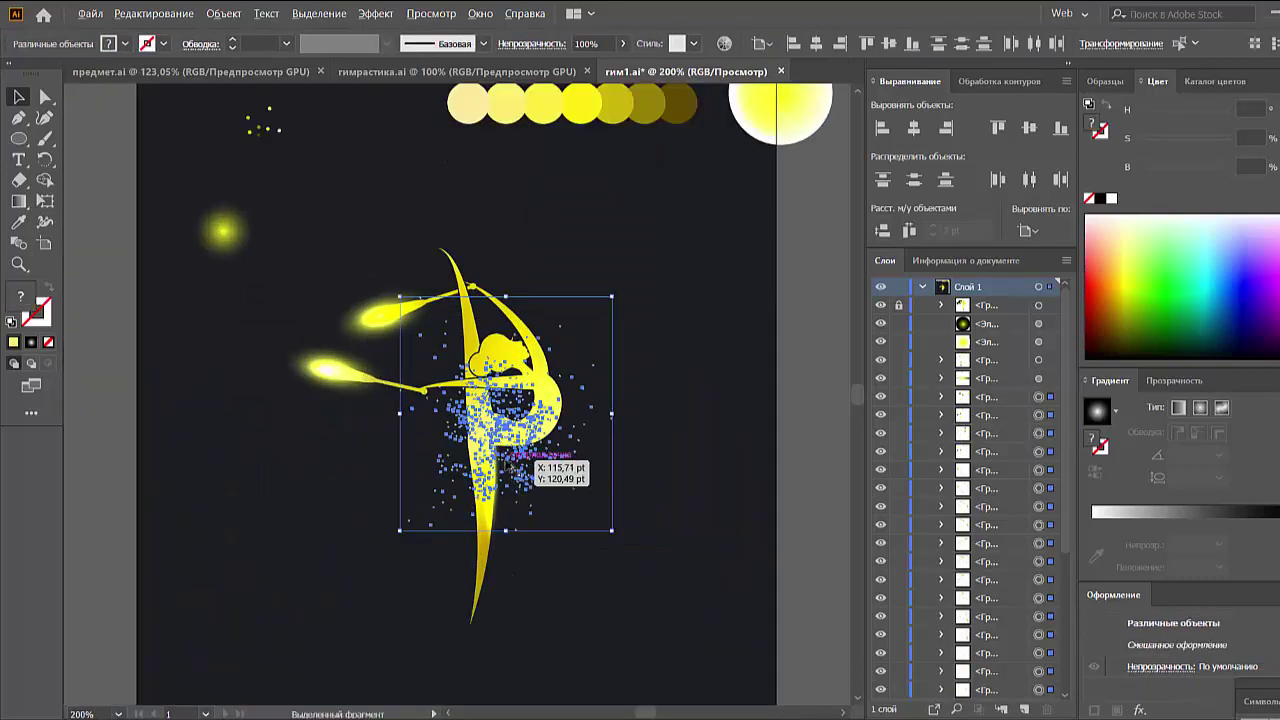
# Move the sparkle-dust cloud onto the gymnast's body and scale it wider around her.
pyautogui.moveTo(510, 465); pyautogui.dragTo(651, 486)
pyautogui.moveTo(571, 423); pyautogui.dragTo(595, 568)
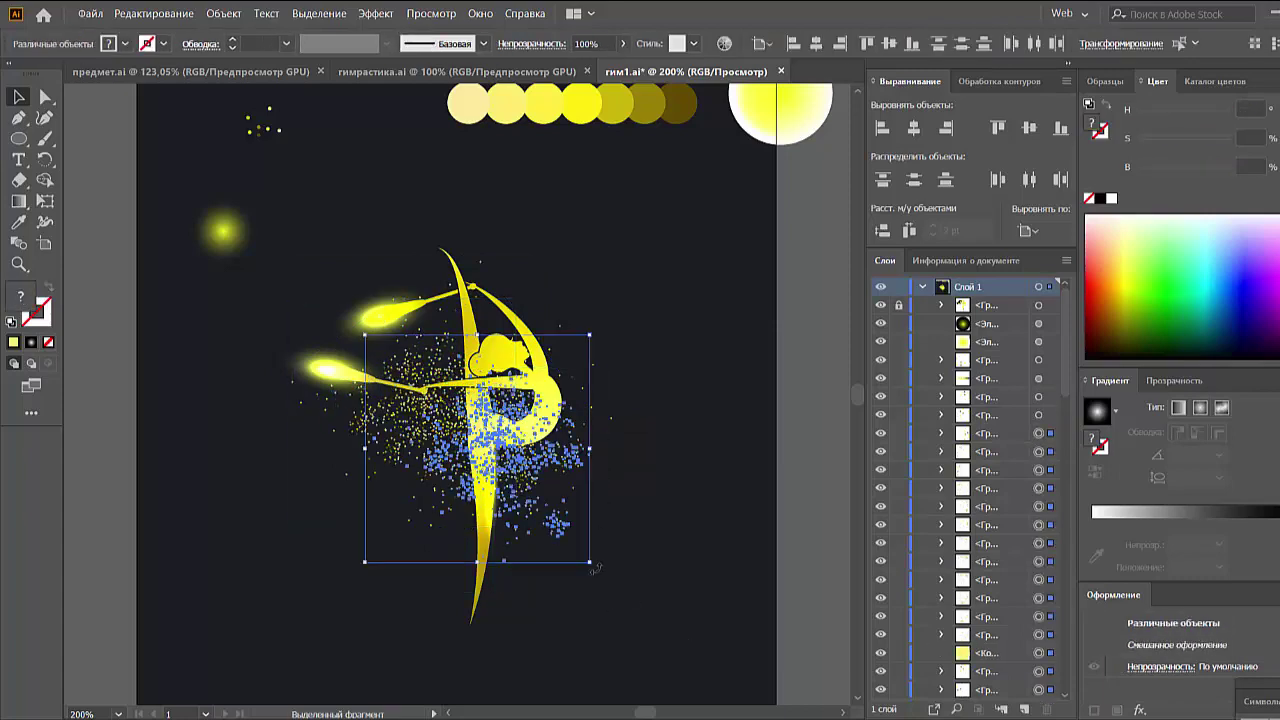
pyautogui.click(595, 568)
# Drag the small sparkle dot group into place beside the gymnast, then deselect it.
pyautogui.moveTo(507, 463); pyautogui.dragTo(553, 480)
pyautogui.moveTo(515, 310); pyautogui.dragTo(590, 440)
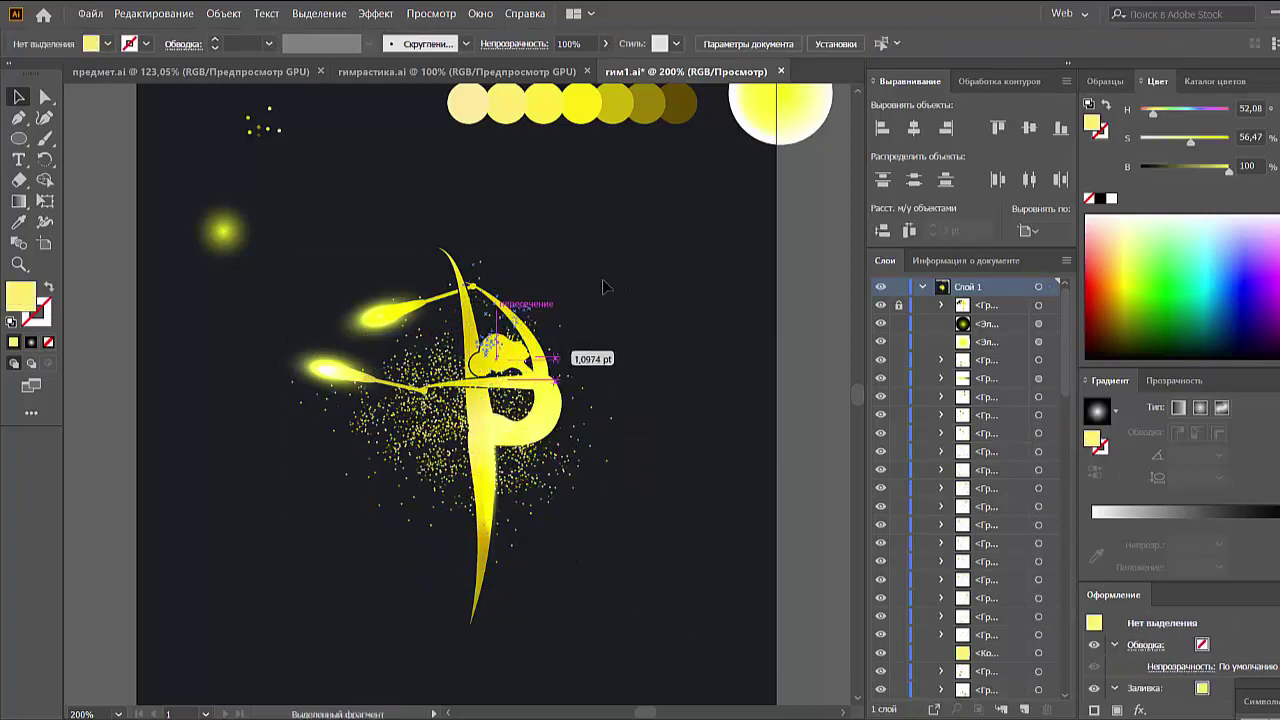
pyautogui.scroll(1, 600, 475)
pyautogui.click(573, 477)
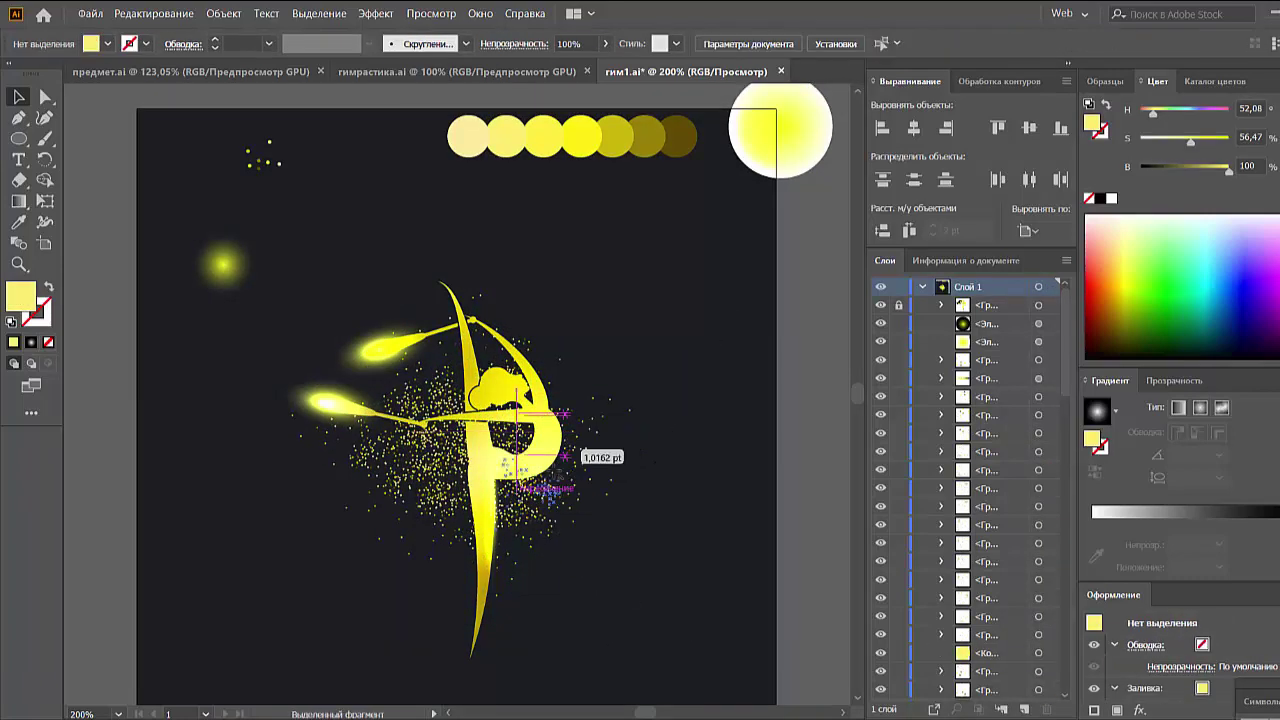
pyautogui.click(562, 458)
pyautogui.moveTo(562, 458); pyautogui.dragTo(585, 505)
pyautogui.scroll(-1, 352, 409)
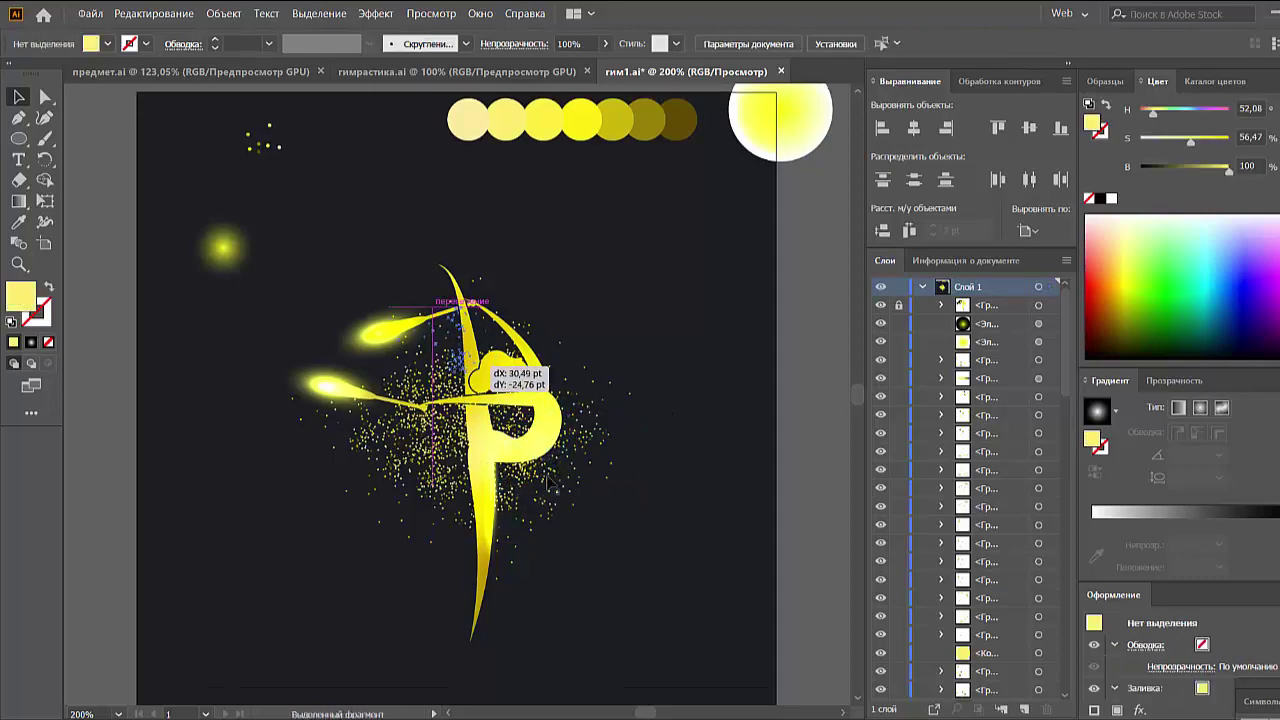
pyautogui.scroll(-1, 516, 474)
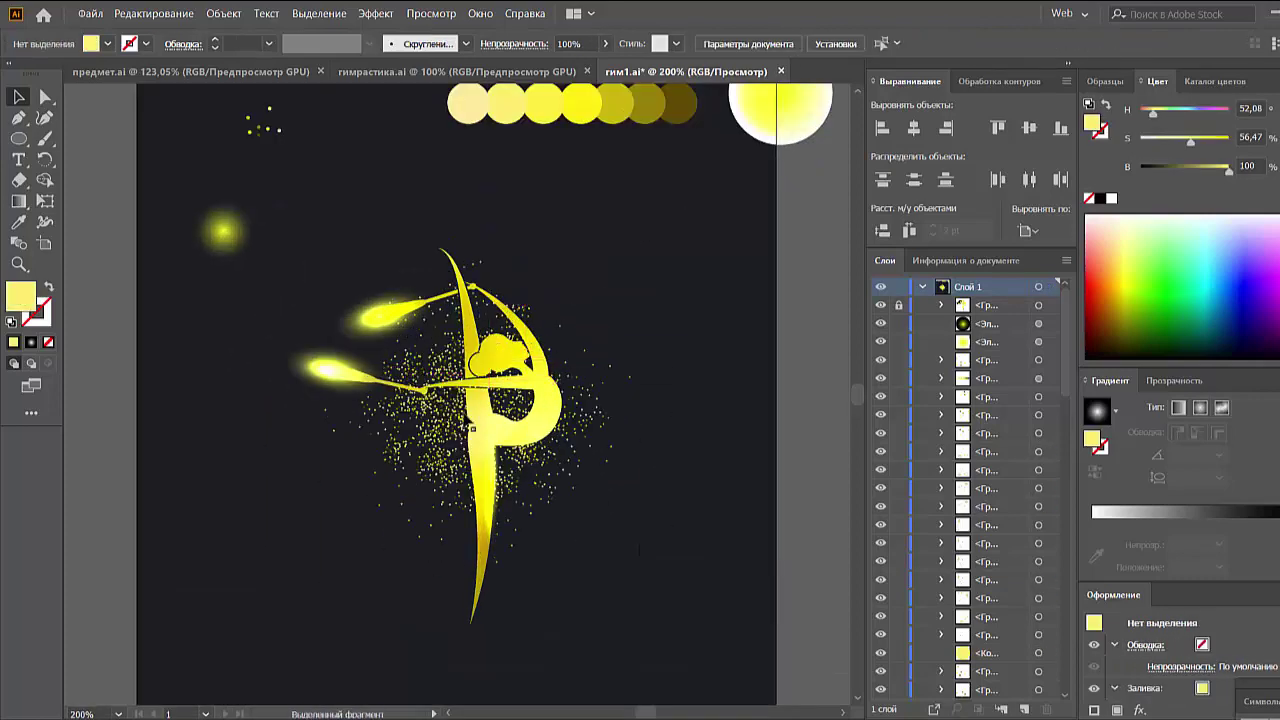
pyautogui.scroll(2, 598, 540)
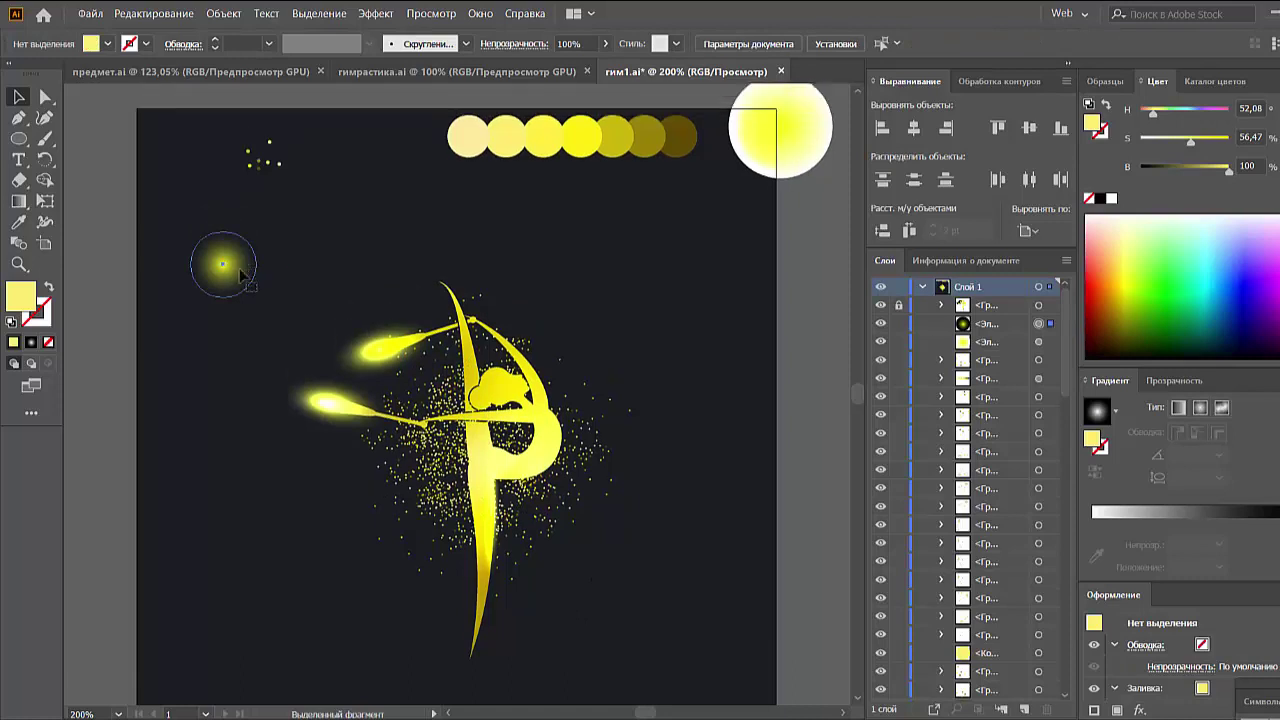
pyautogui.click(481, 452)
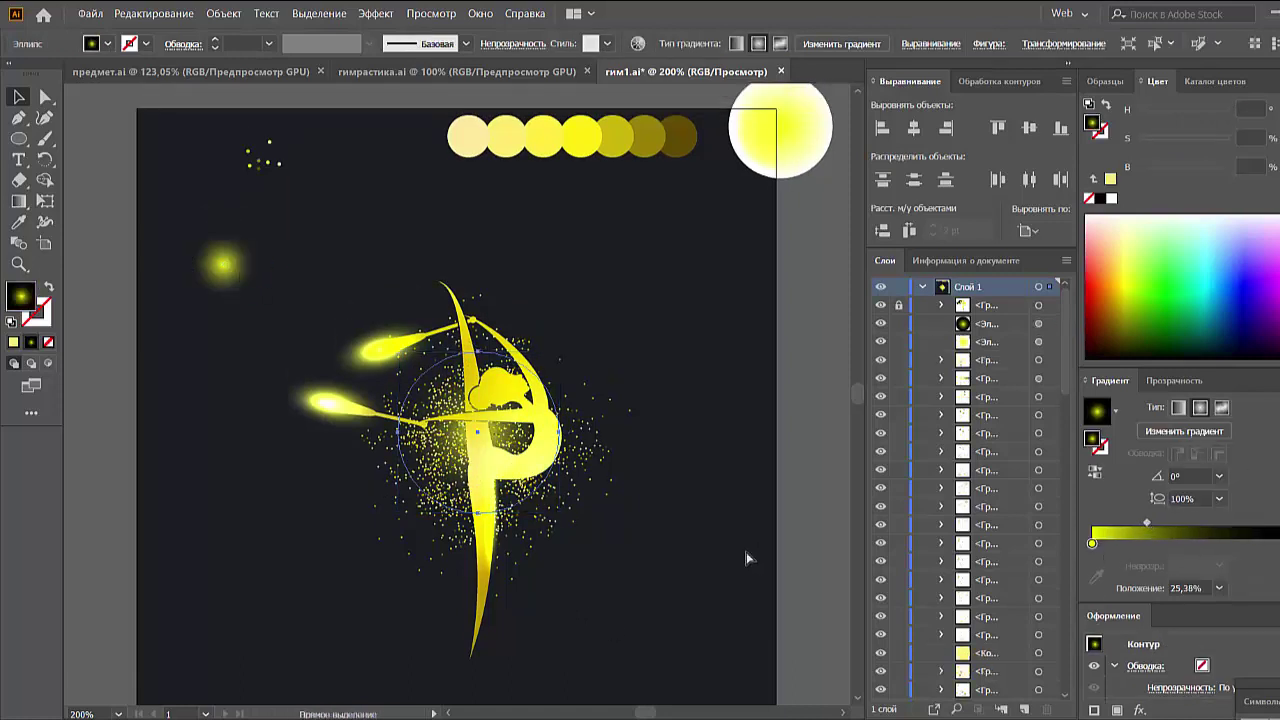
pyautogui.click(1168, 292)
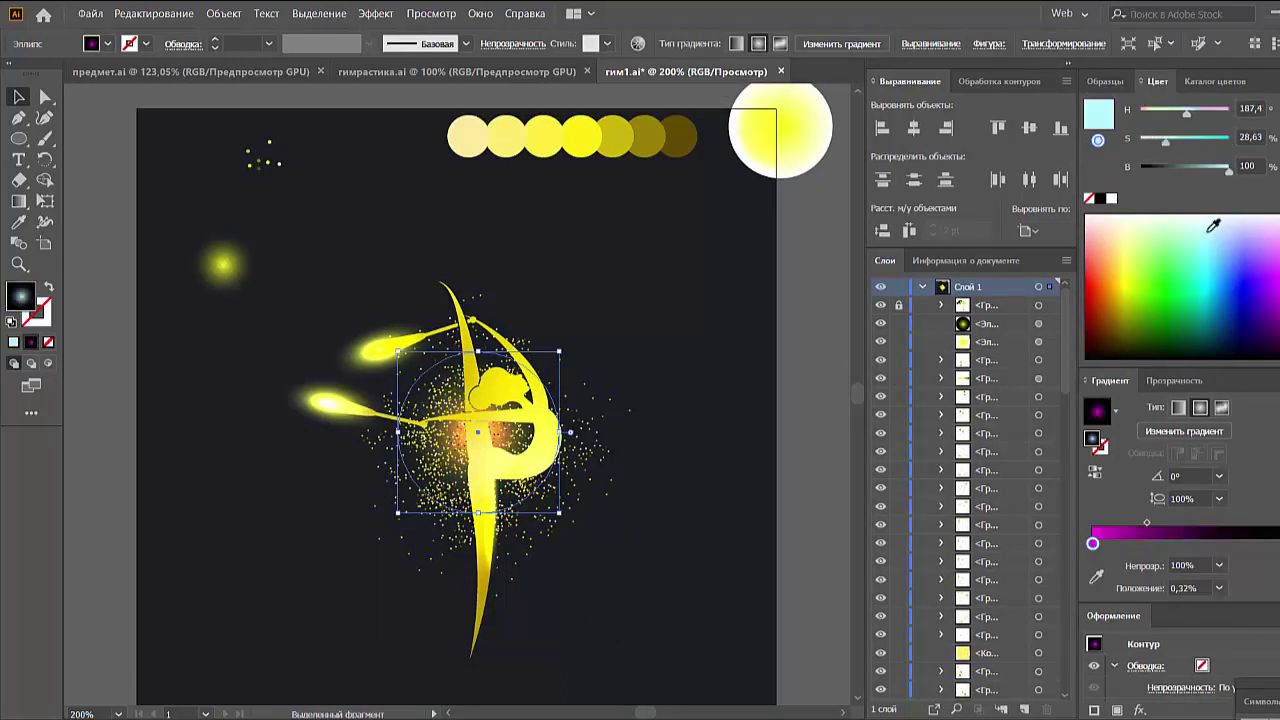
pyautogui.moveTo(548, 528); pyautogui.dragTo(580, 577)
pyautogui.click(1119, 543)
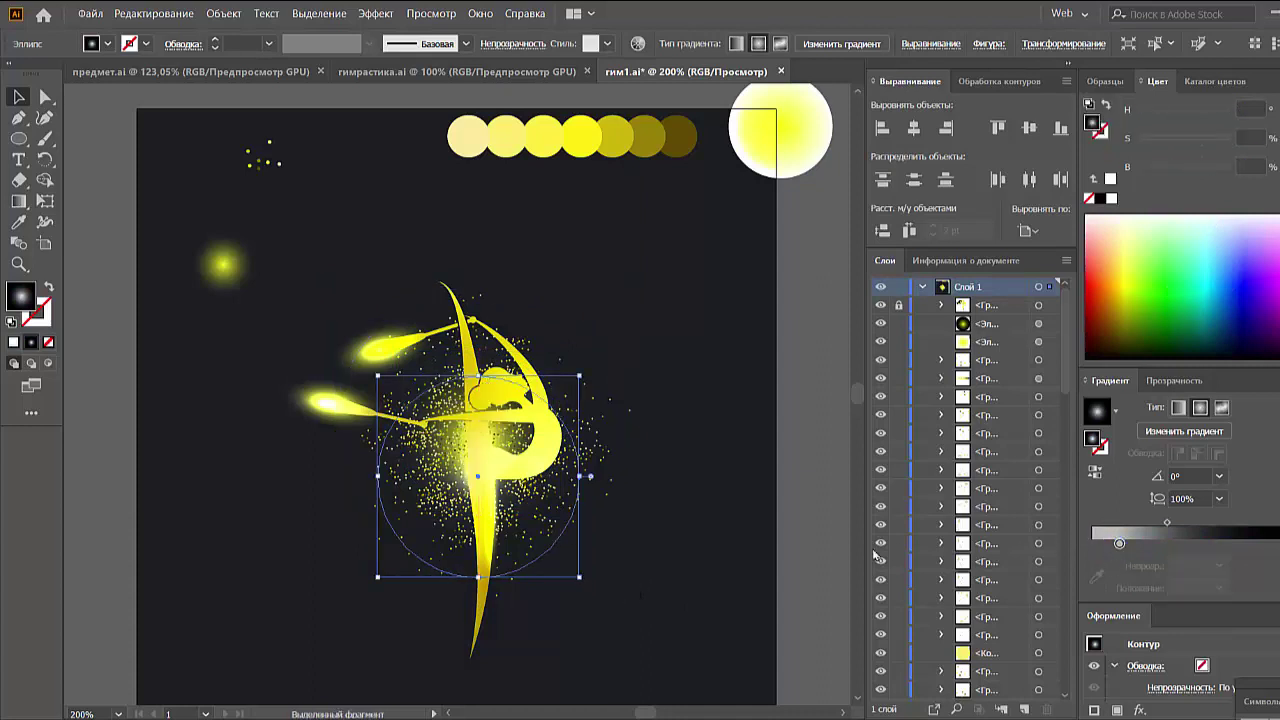
pyautogui.moveTo(472, 385); pyautogui.dragTo(494, 372)
pyautogui.click(1187, 545)
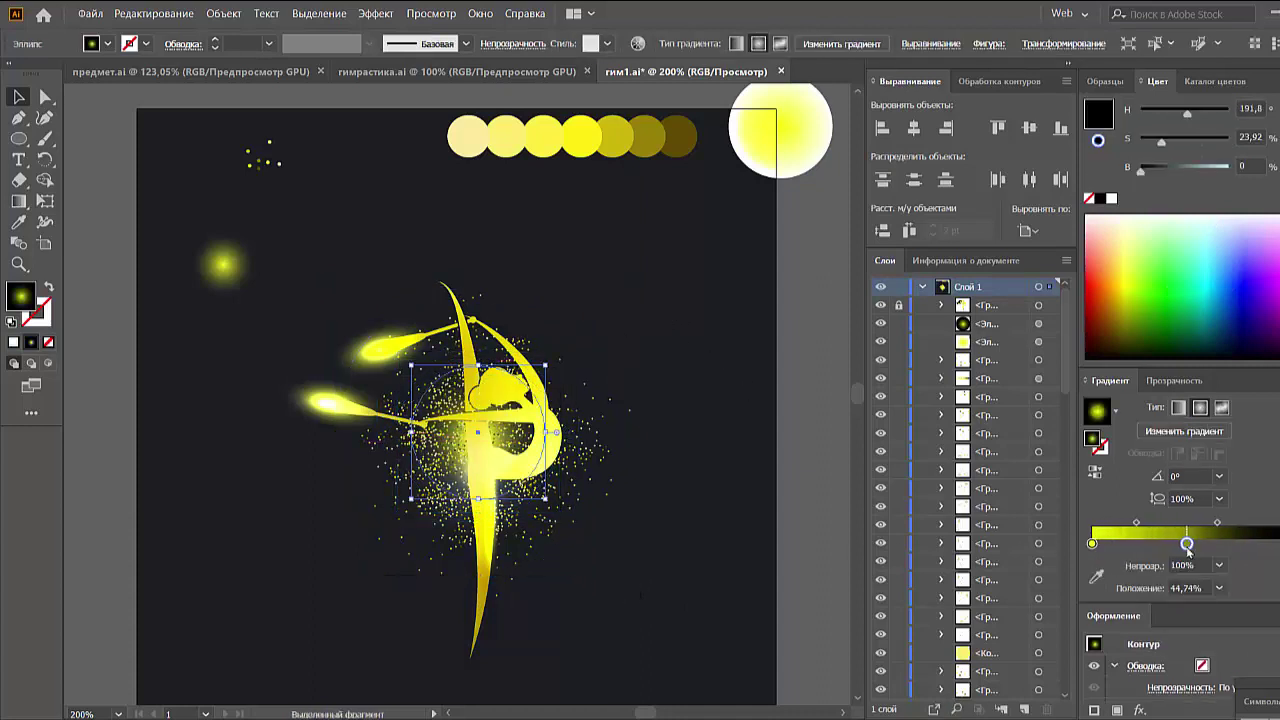
pyautogui.hotkey('ctrl', 'z')
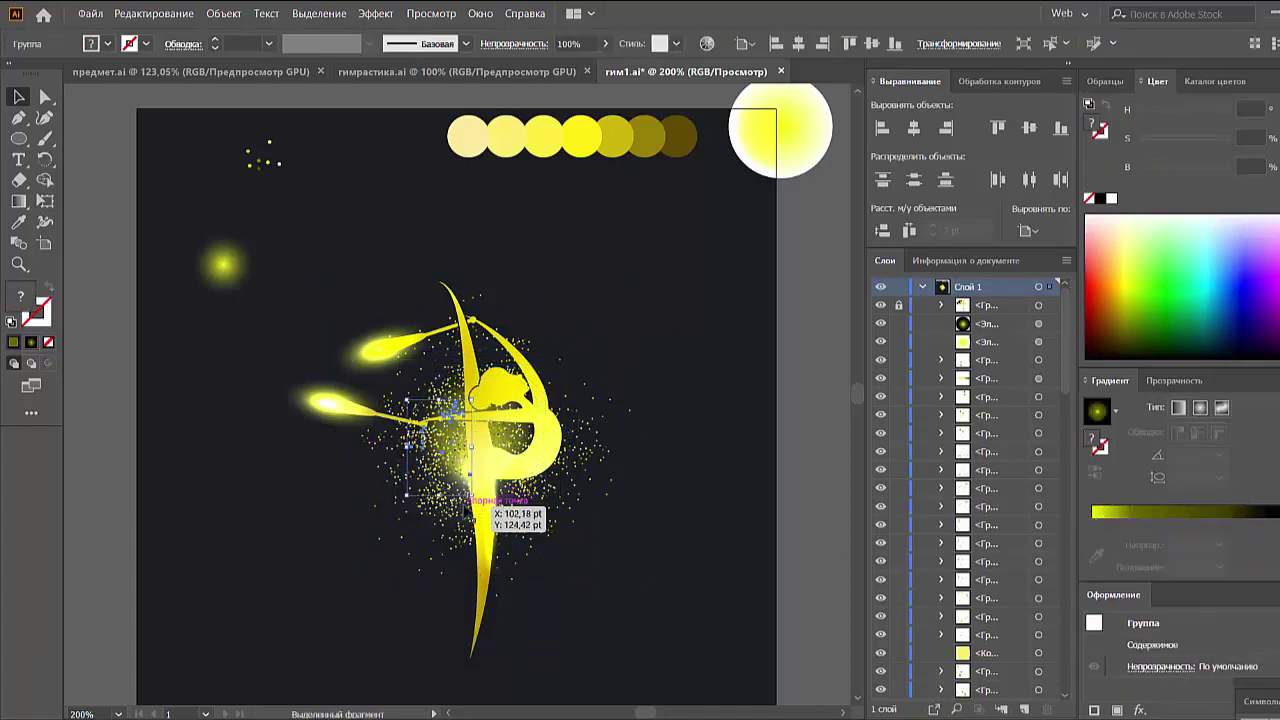
pyautogui.hotkey('ctrl', 'z')
pyautogui.hotkey('ctrl', 'z')
# Zoom out to the whole artboard and select the big glow ellipse in the layer stack.
pyautogui.hotkey('ctrl', '-')
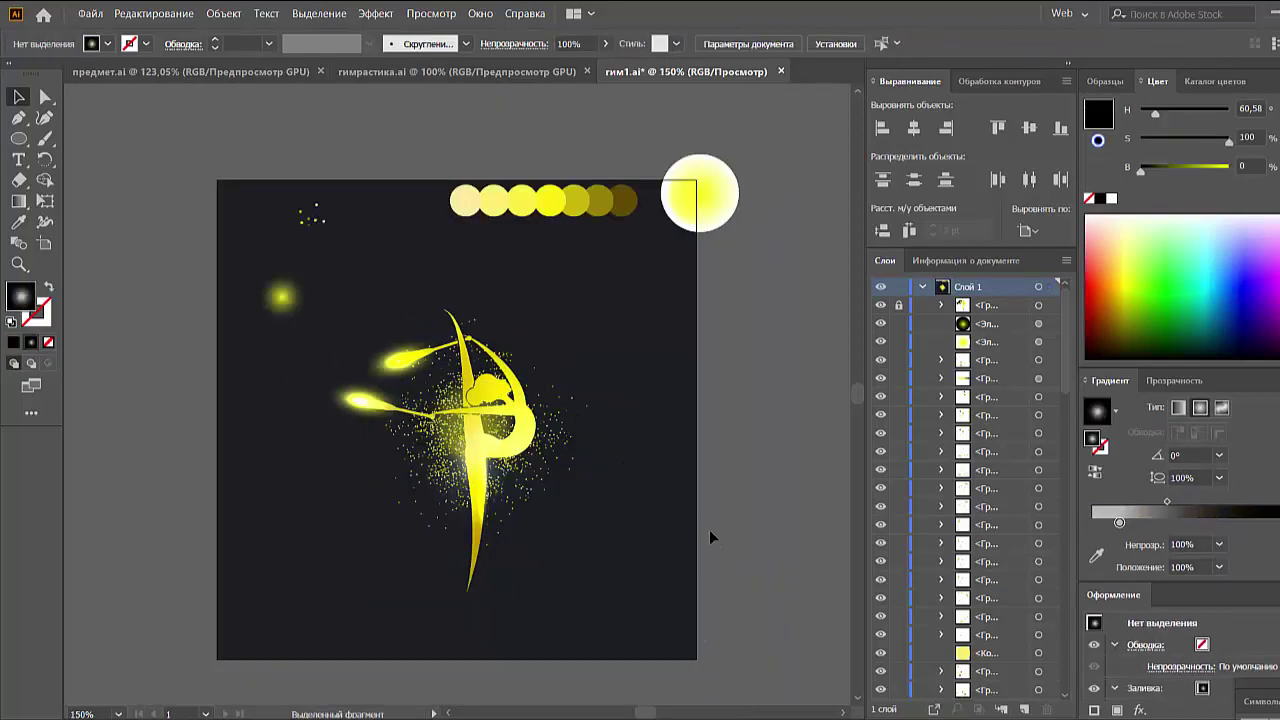
pyautogui.hotkey('ctrl', 'a')
pyautogui.hotkey('ctrl', 'shift', 'a')
pyautogui.click(512, 400)
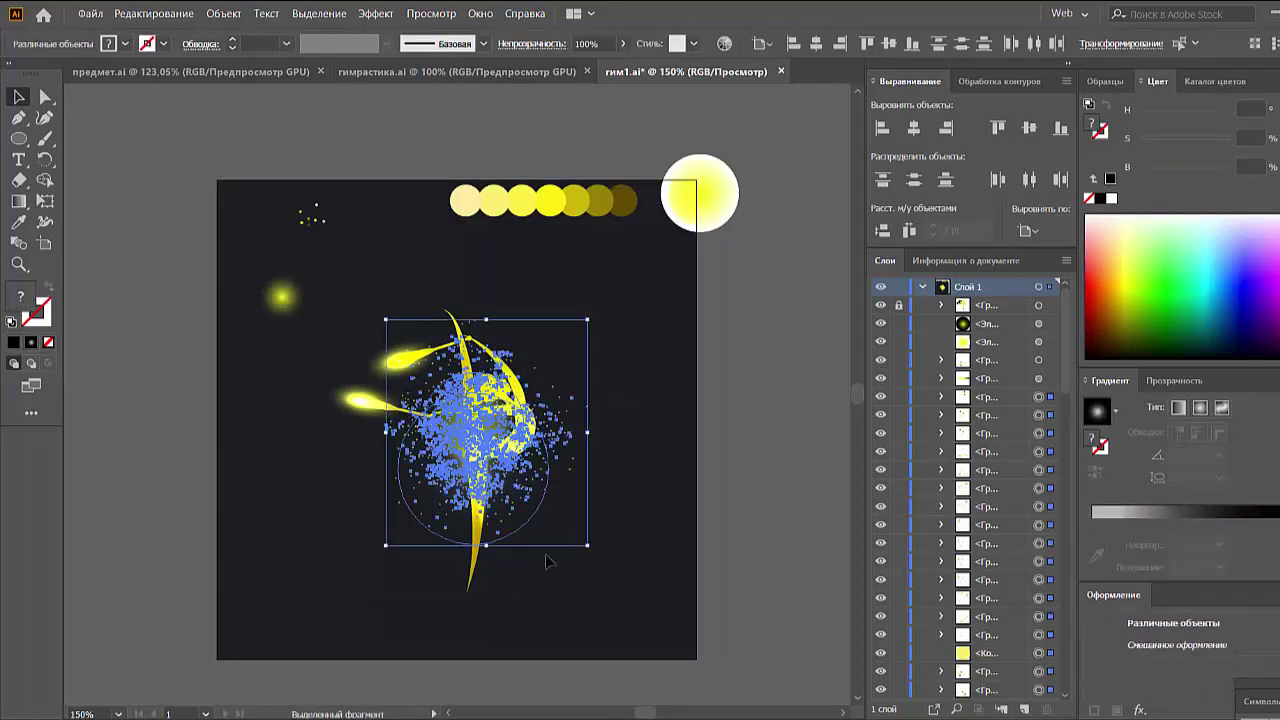
pyautogui.click(1050, 323)
pyautogui.moveTo(1067, 331); pyautogui.dragTo(1067, 650)
pyautogui.click(1038, 673)
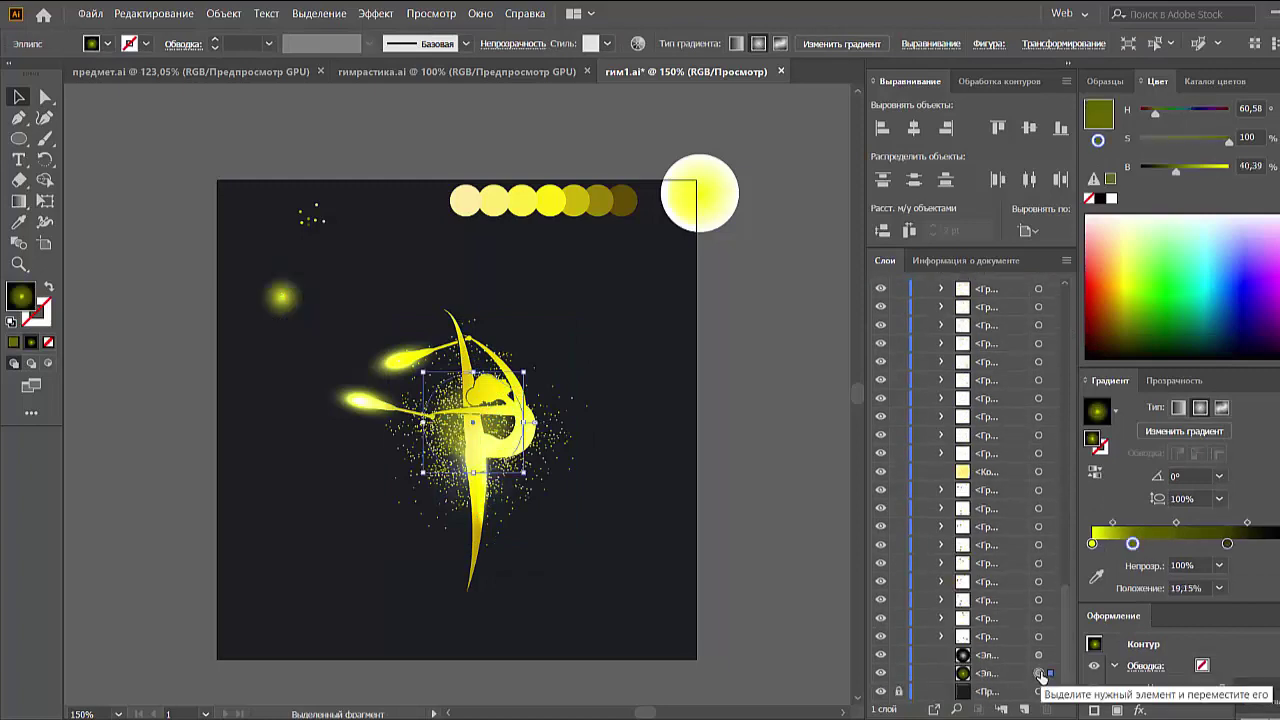
# Copy the dark glow gradient onto the ellipse with the Eyedropper and set its blending mode.
pyautogui.press('i')
pyautogui.click(462, 525)
pyautogui.press('v')
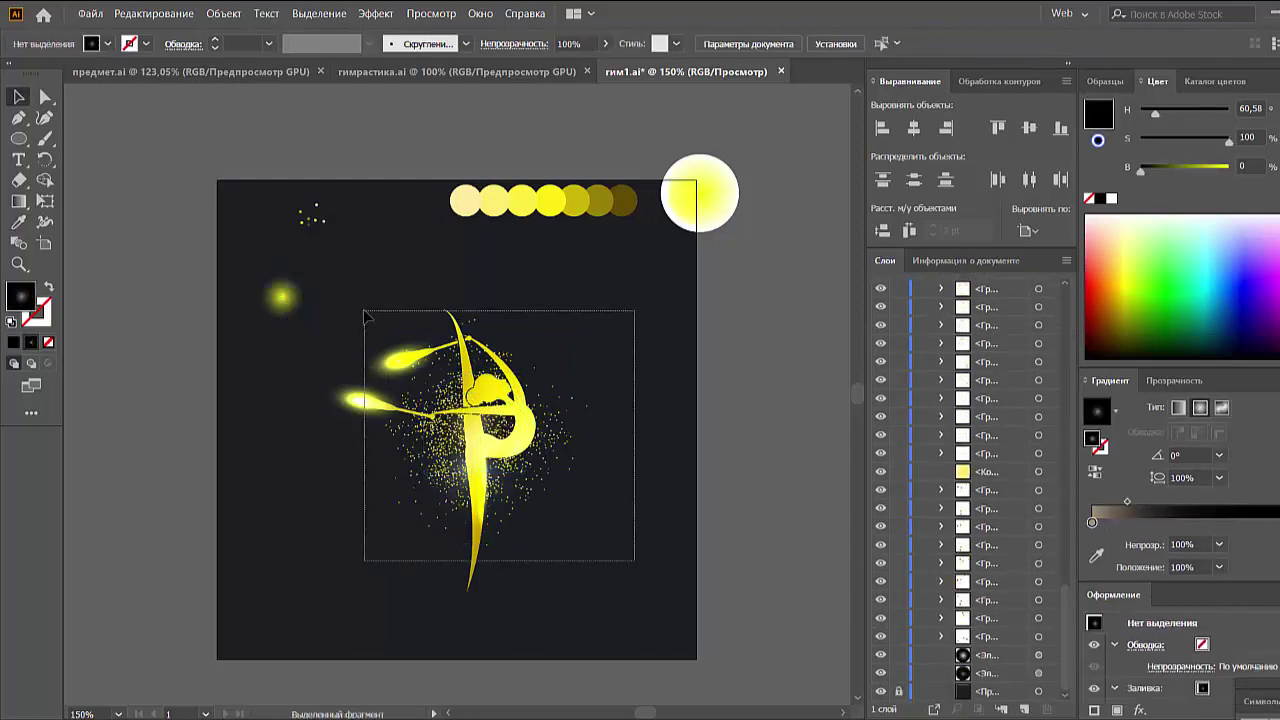
pyautogui.click(645, 290)
pyautogui.hotkey('ctrl', 'z')
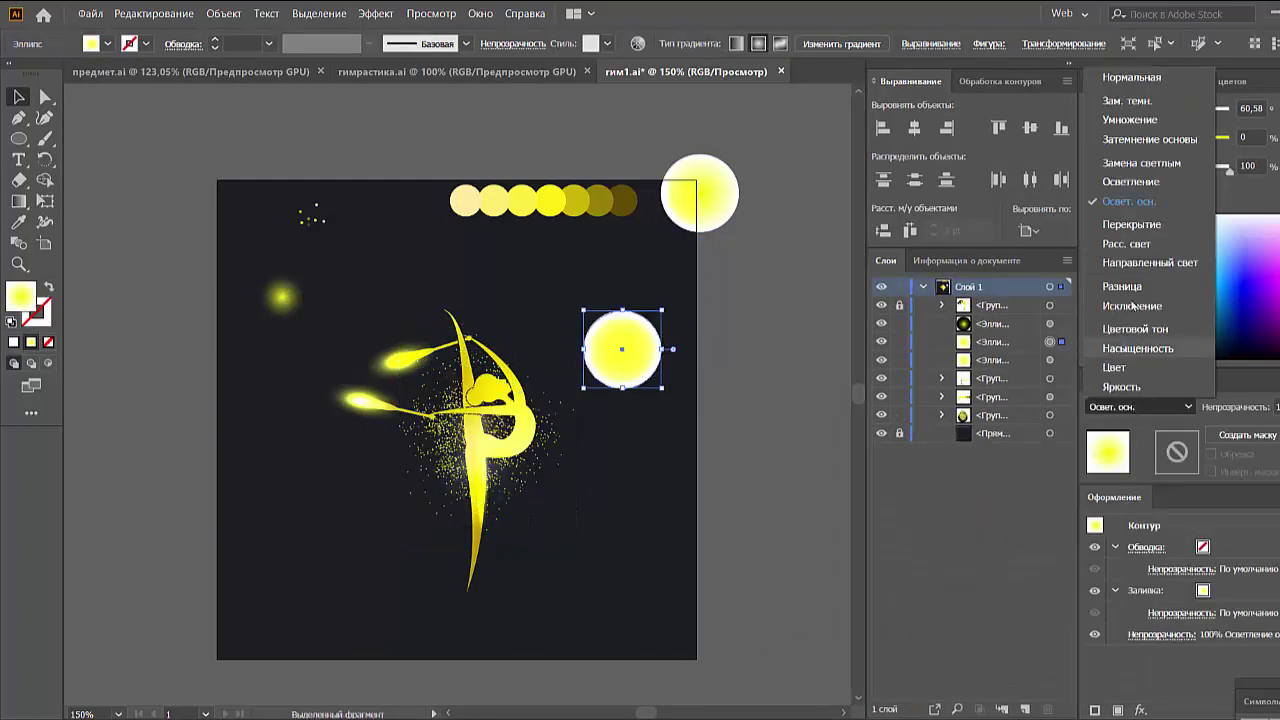
pyautogui.click(1184, 520)
# Duplicate small glow spots onto and beside the gymnast, resizing one and setting saturation to 100.
pyautogui.moveTo(622, 349); pyautogui.dragTo(410, 445)
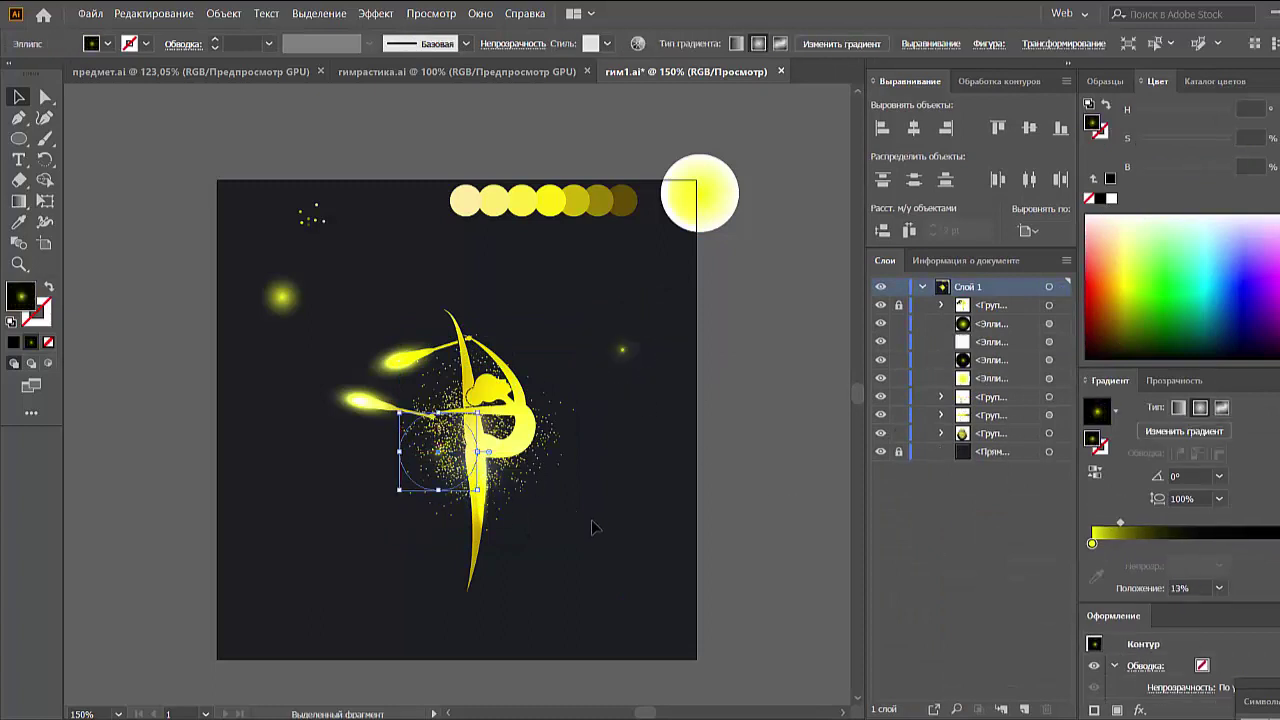
pyautogui.click(370, 494)
pyautogui.moveTo(633, 368); pyautogui.dragTo(738, 320)
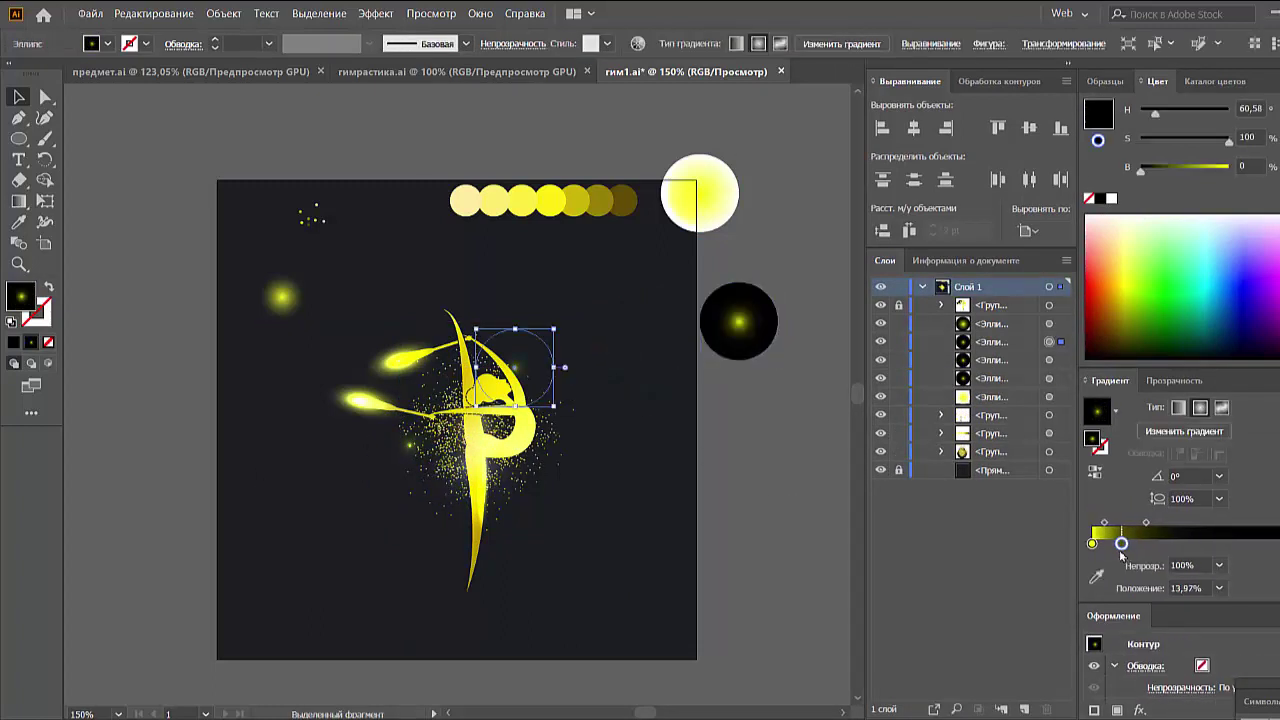
pyautogui.moveTo(543, 345)
pyautogui.mouseDown()
pyautogui.moveTo(563, 352)
pyautogui.moveTo(488, 389)
pyautogui.mouseUp()
pyautogui.moveTo(1197, 147); pyautogui.dragTo(1229, 140)
# Duplicate a glow ellipse down-left and stretch it flat beneath the gymnast's foot.
pyautogui.moveTo(450, 395); pyautogui.dragTo(428, 450)
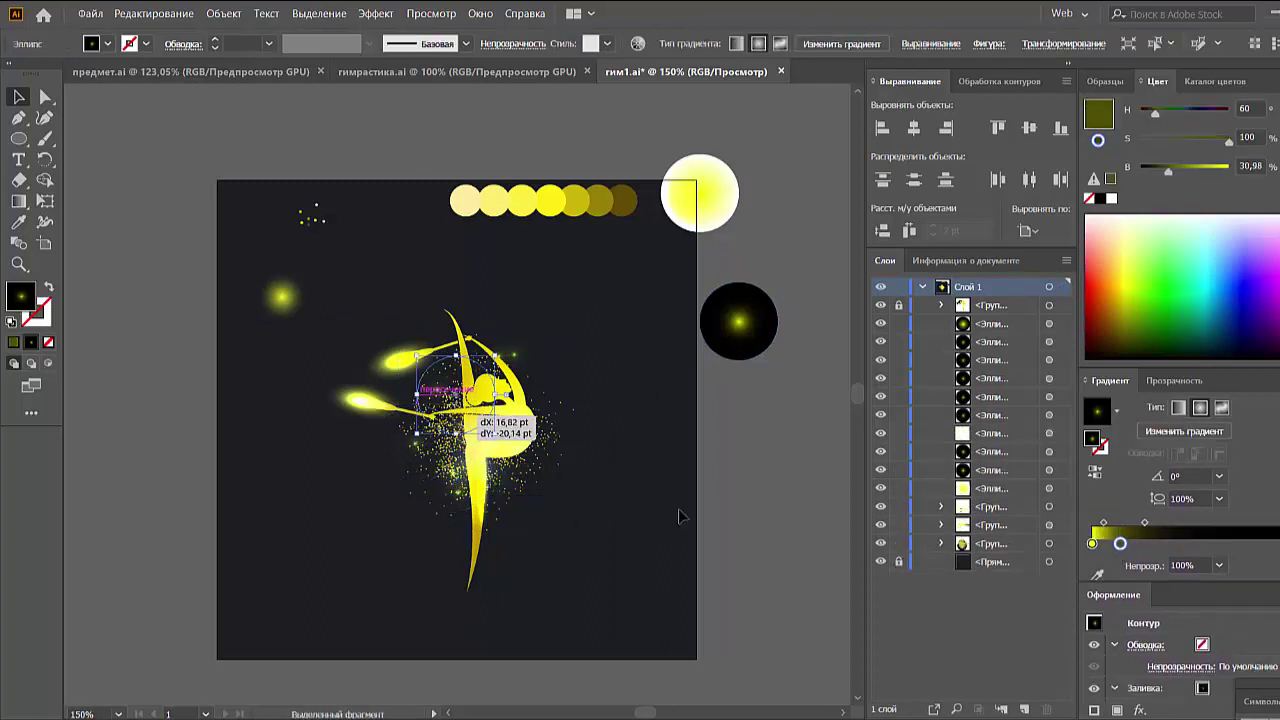
pyautogui.scroll(-5, 783, 498)
pyautogui.scroll(5, 783, 498)
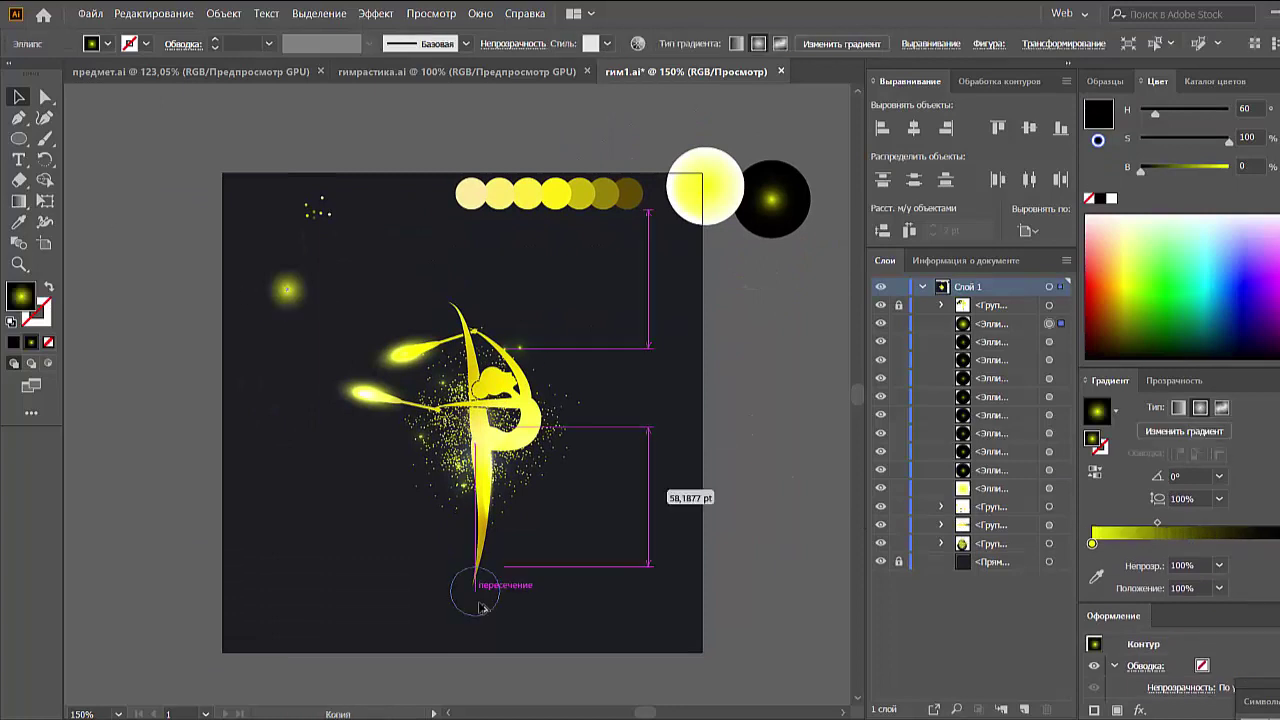
pyautogui.moveTo(723, 434); pyautogui.dragTo(560, 590)
pyautogui.click(802, 586)
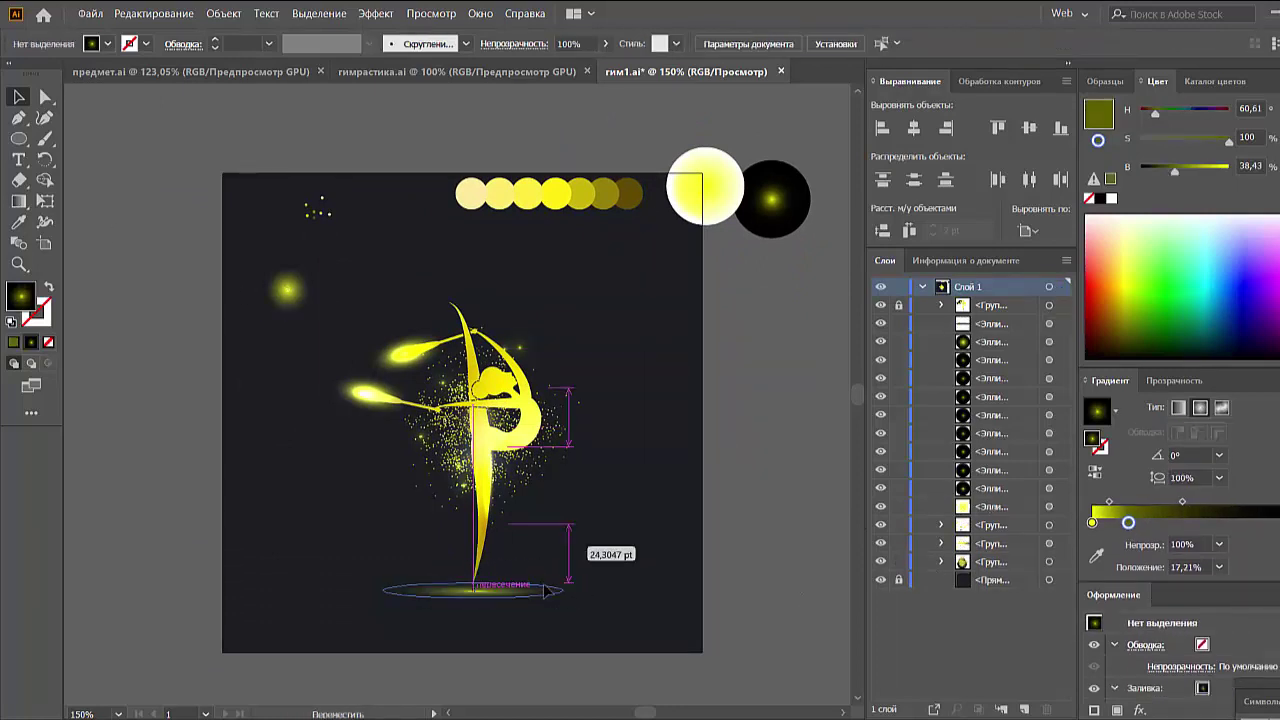
# Expand the gymnast group in Layers and select its gradient mesh with Direct Selection.
pyautogui.click(940, 305)
pyautogui.click(1049, 378)
pyautogui.click(1154, 380)
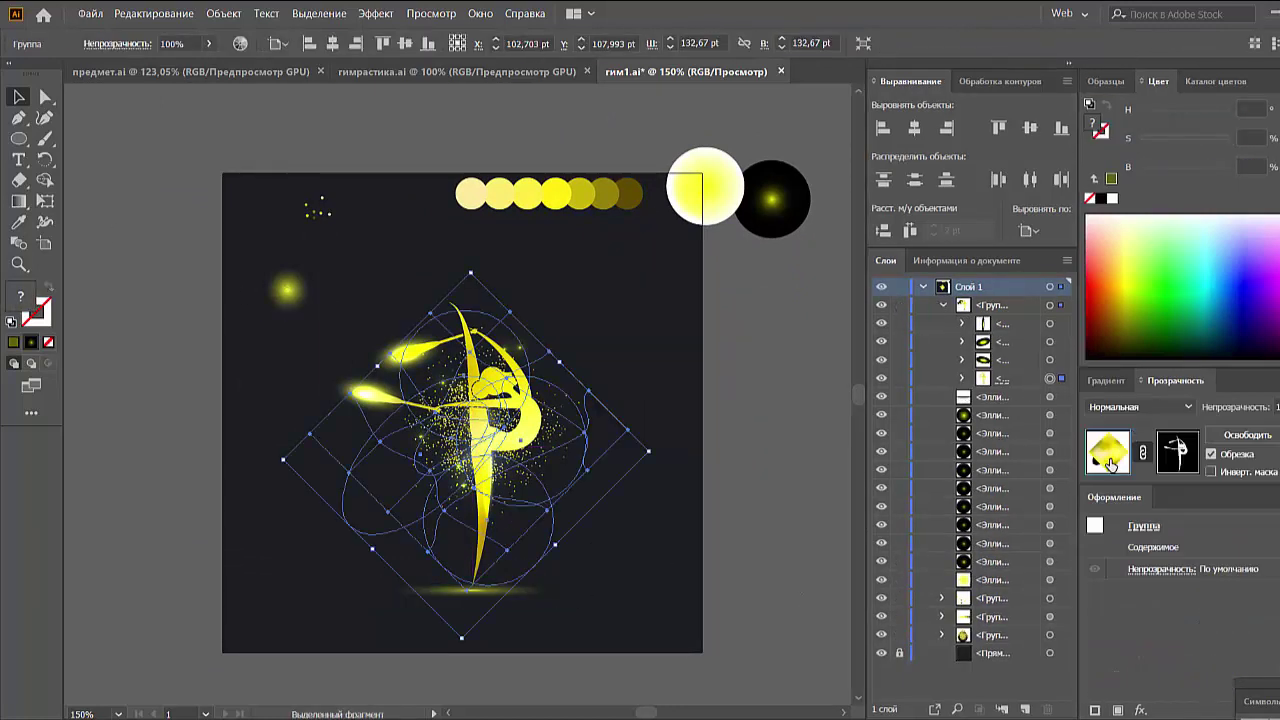
pyautogui.press('a')
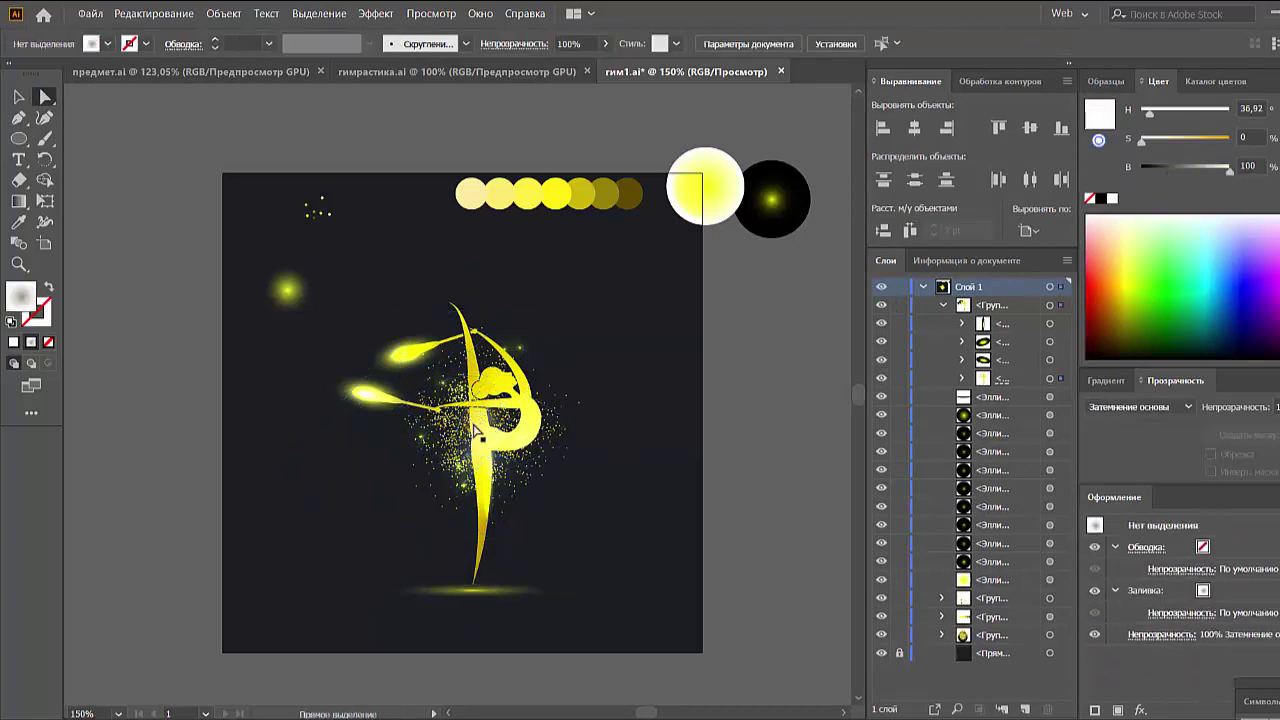
pyautogui.click(458, 325)
pyautogui.click(504, 426)
pyautogui.click(470, 355)
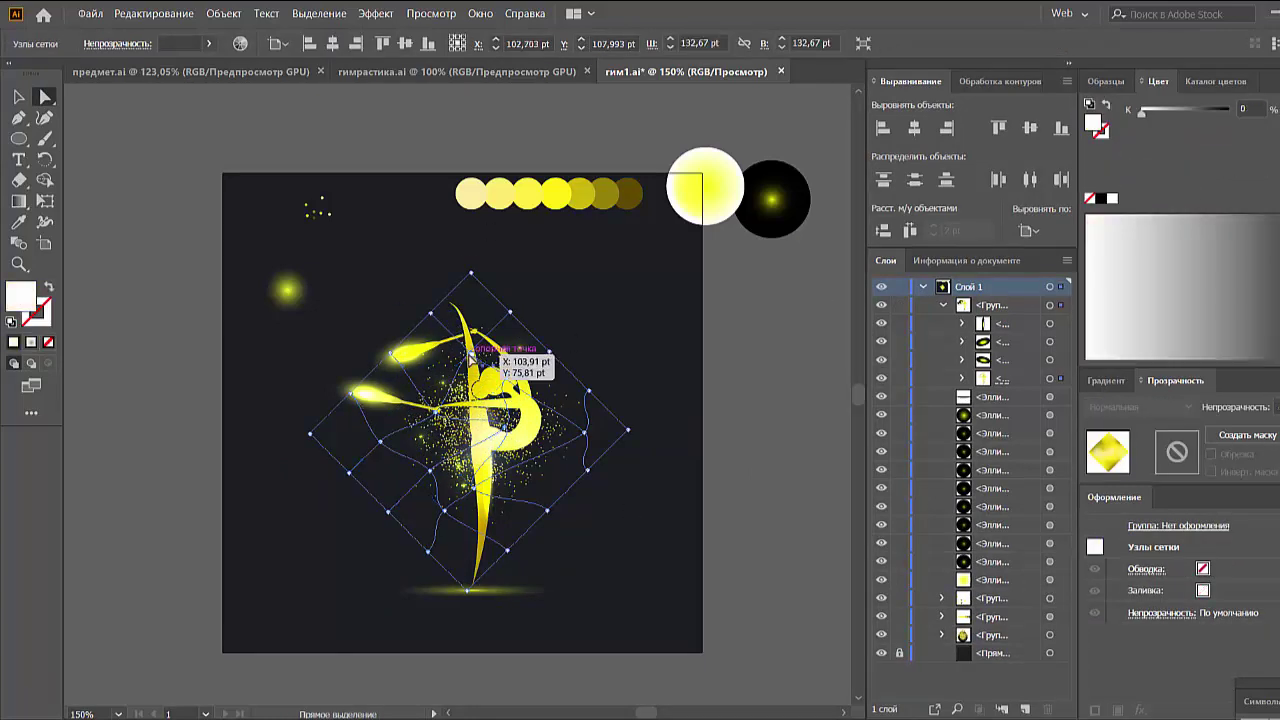
# Darken mesh nodes to dark gold and olive in HSB, and move one node to warp the shading.
pyautogui.click(507, 322)
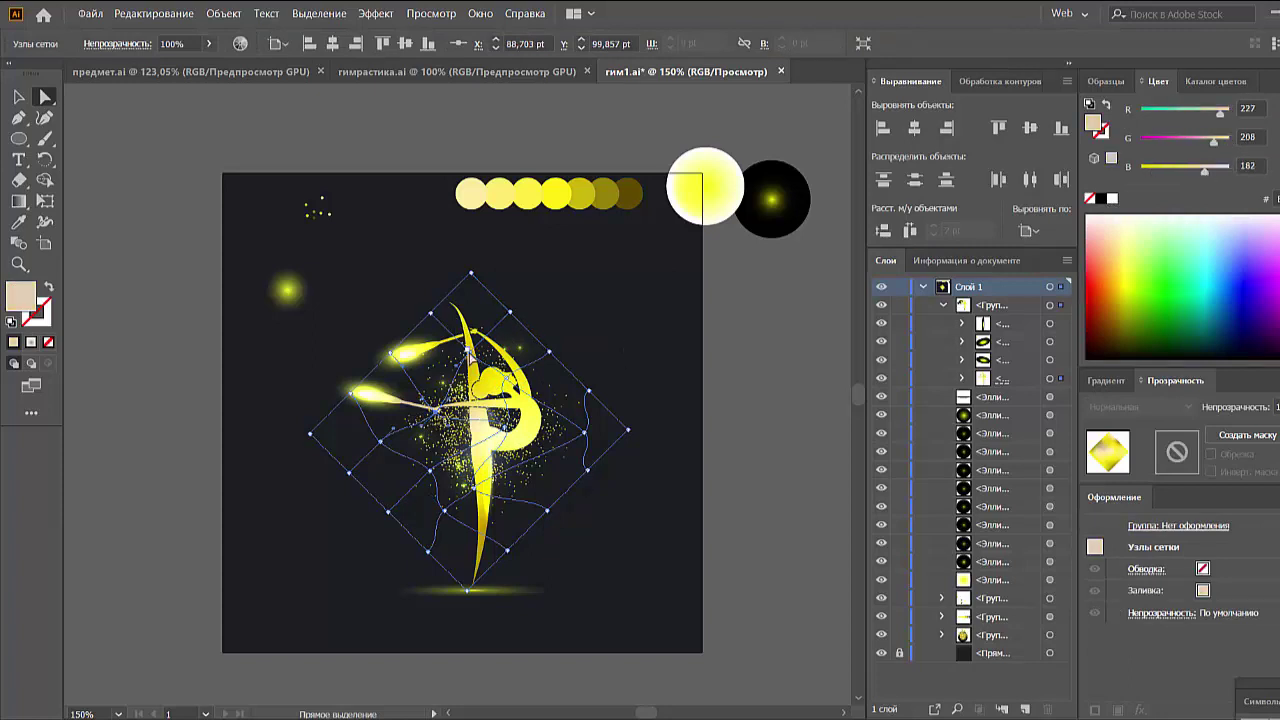
pyautogui.click(468, 352)
pyautogui.click(1272, 81)
pyautogui.click(1130, 146)
pyautogui.moveTo(1222, 166); pyautogui.dragTo(1183, 172)
pyautogui.click(568, 425)
pyautogui.moveTo(581, 395)
pyautogui.mouseDown()
pyautogui.moveTo(567, 406)
pyautogui.moveTo(540, 369)
pyautogui.mouseUp()
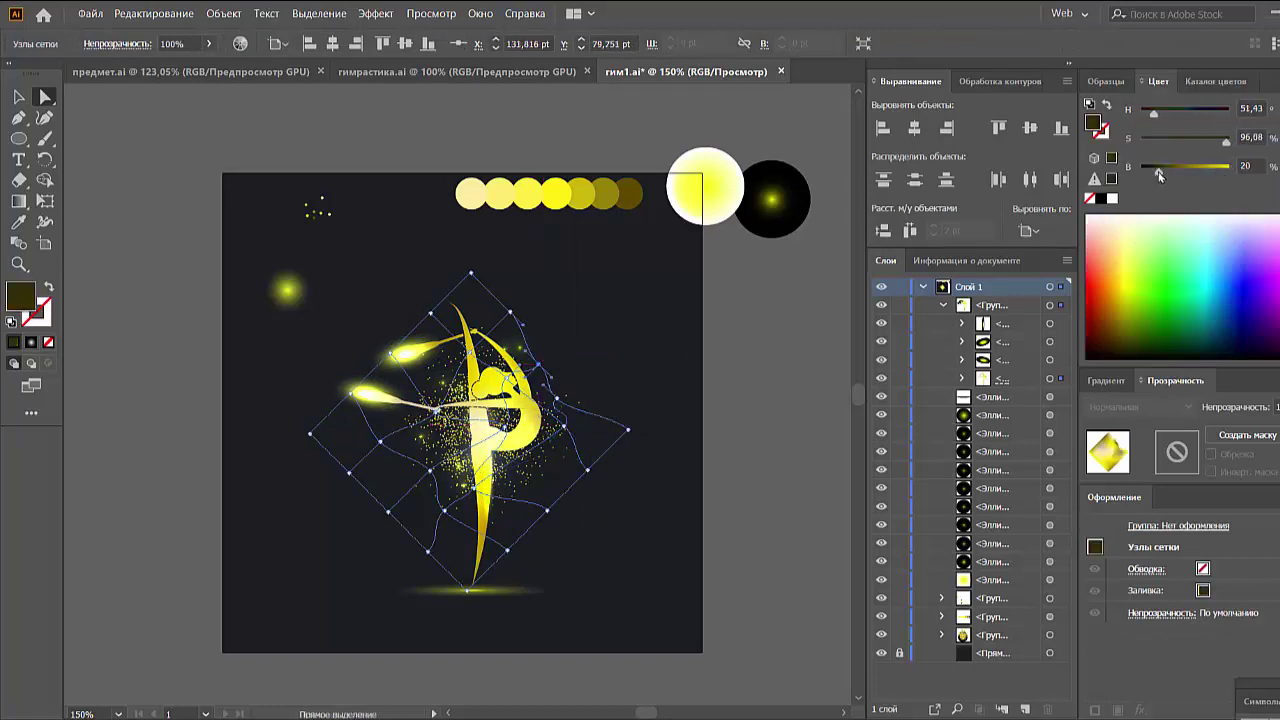
pyautogui.click(311, 472)
# Darken a bright yellow mesh node to olive and shift the lower-right mesh nodes right.
pyautogui.click(477, 490)
pyautogui.scroll(1, 487, 451)
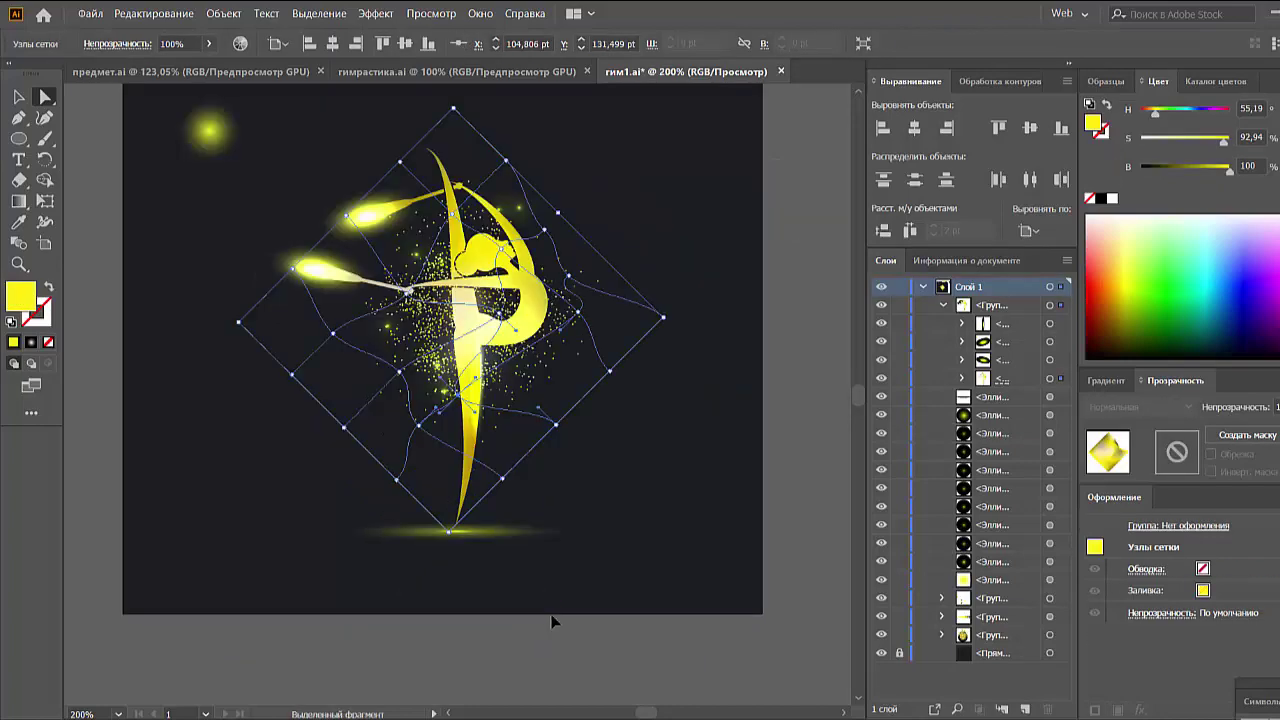
pyautogui.scroll(1, 487, 451)
pyautogui.moveTo(1229, 168); pyautogui.dragTo(1199, 170)
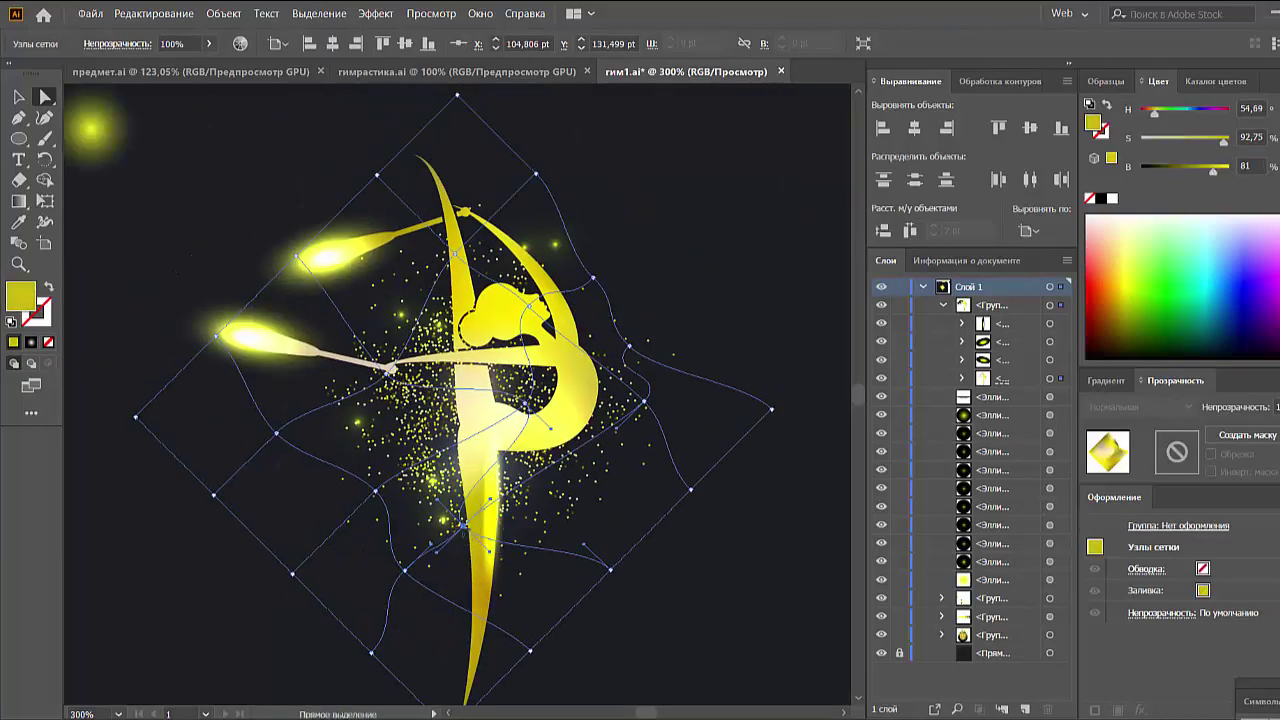
pyautogui.moveTo(610, 570); pyautogui.dragTo(665, 567)
pyautogui.moveTo(1213, 170)
pyautogui.mouseDown()
pyautogui.moveTo(1176, 172)
pyautogui.moveTo(1214, 171)
pyautogui.mouseUp()
pyautogui.click(536, 314)
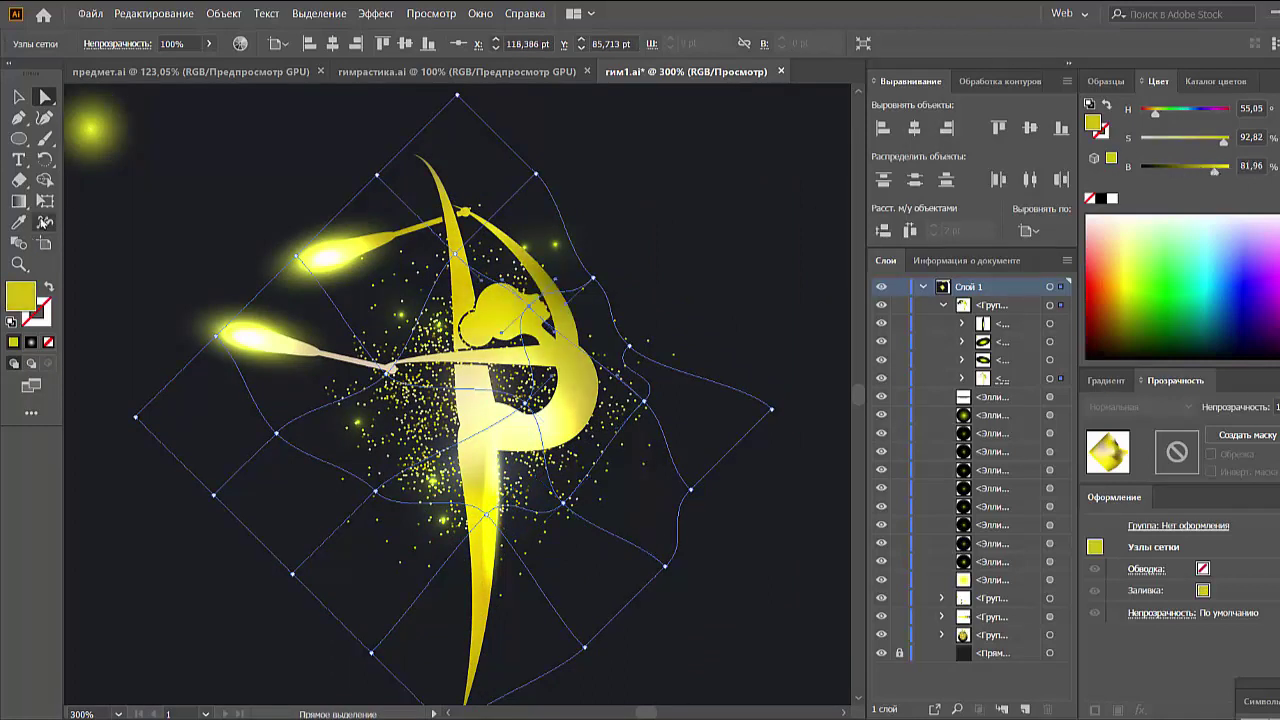
# Nudge the head's mesh node slightly and colour it yellow.
pyautogui.moveTo(18, 200); pyautogui.dragTo(150, 222)
pyautogui.moveTo(500, 293); pyautogui.dragTo(503, 300)
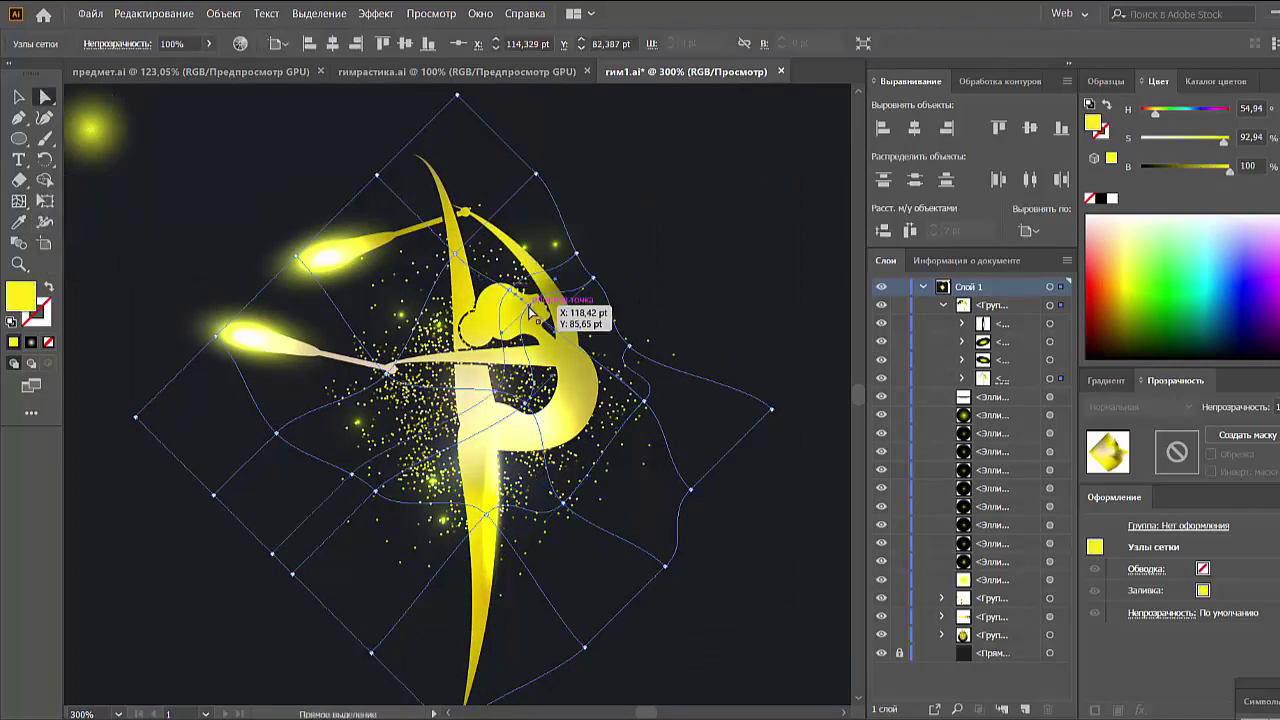
pyautogui.click(18, 200)
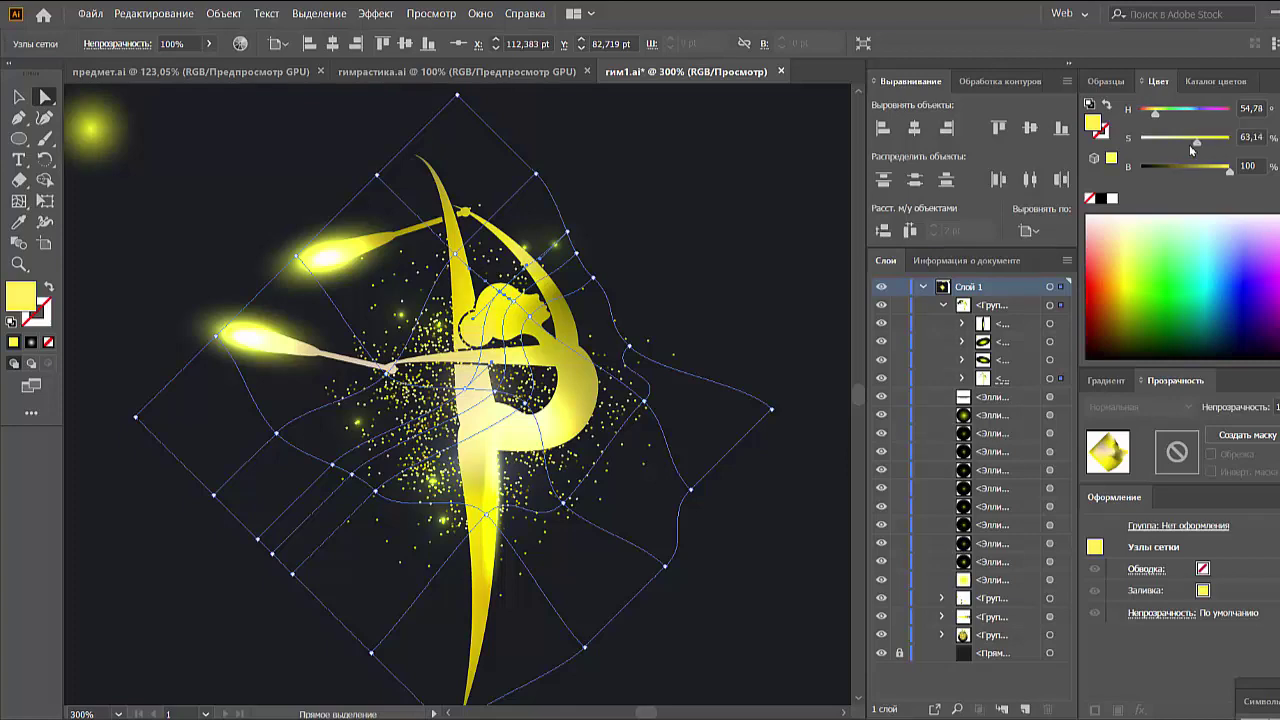
pyautogui.click(715, 283)
pyautogui.moveTo(520, 300); pyautogui.dragTo(521, 300)
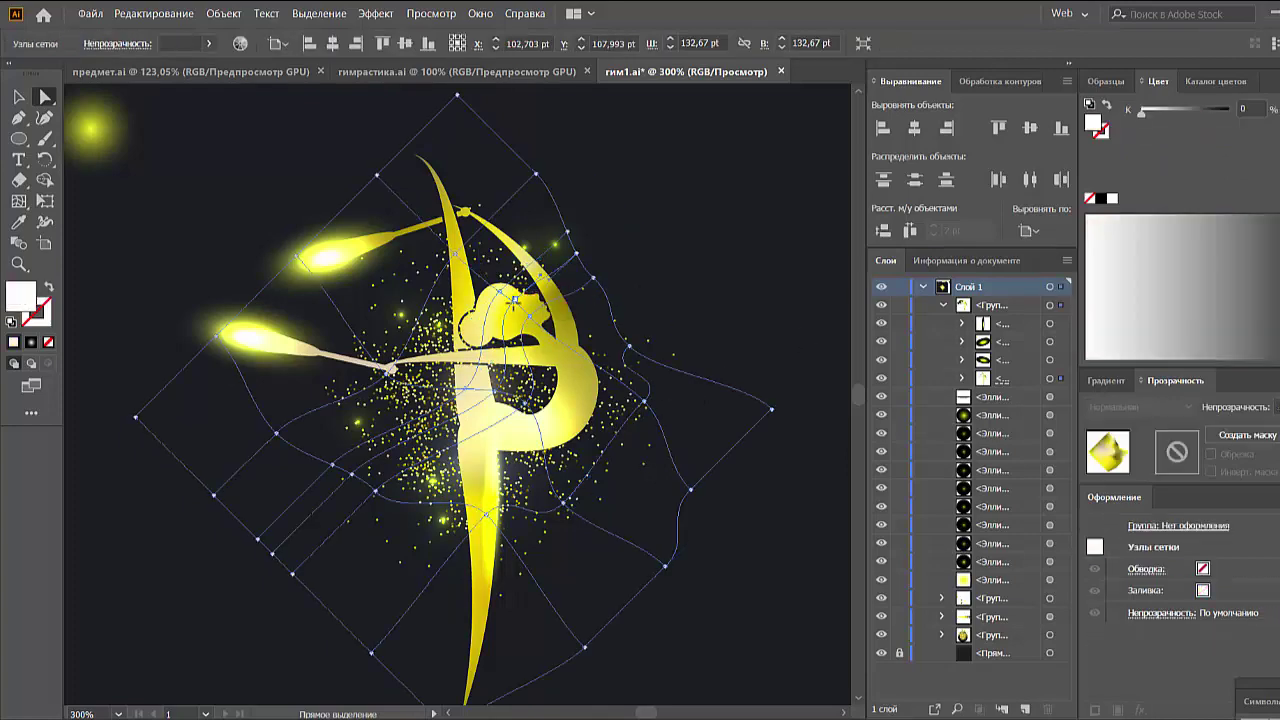
pyautogui.click(514, 303)
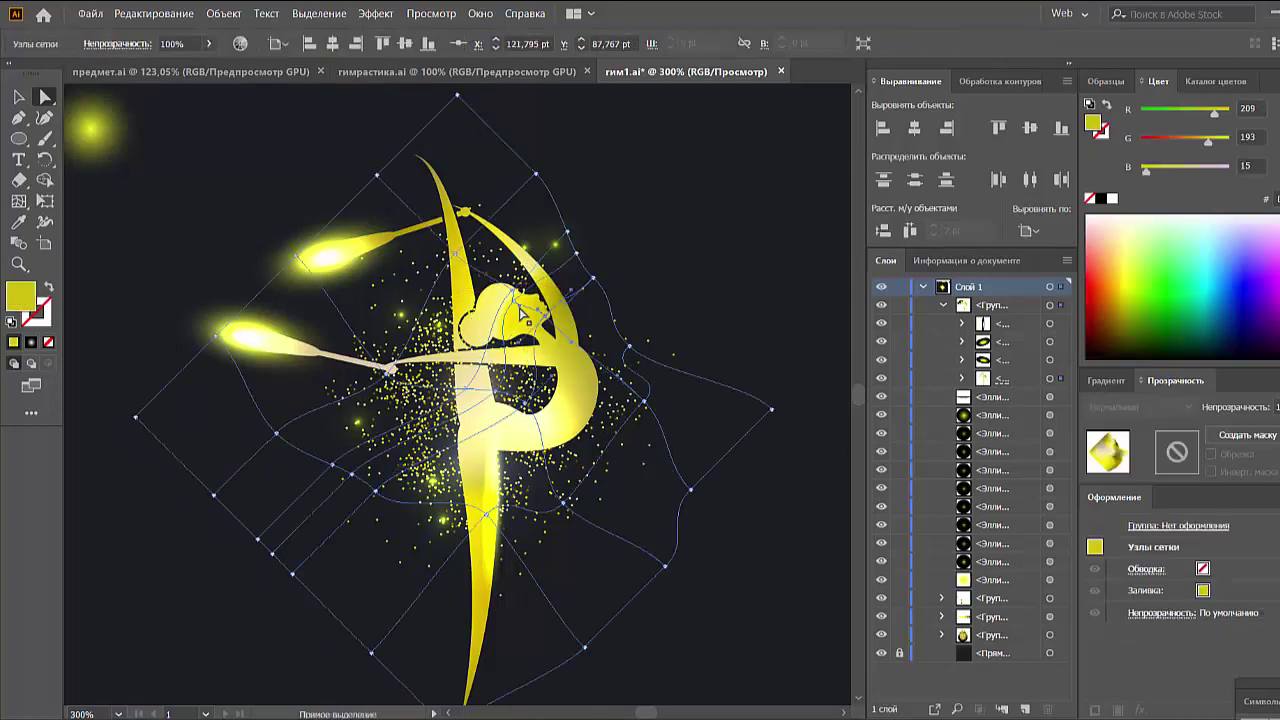
# Shrink the thin torso ellipse into a small oval near the waist and select a gradient stop.
pyautogui.press('v')
pyautogui.click(505, 490)
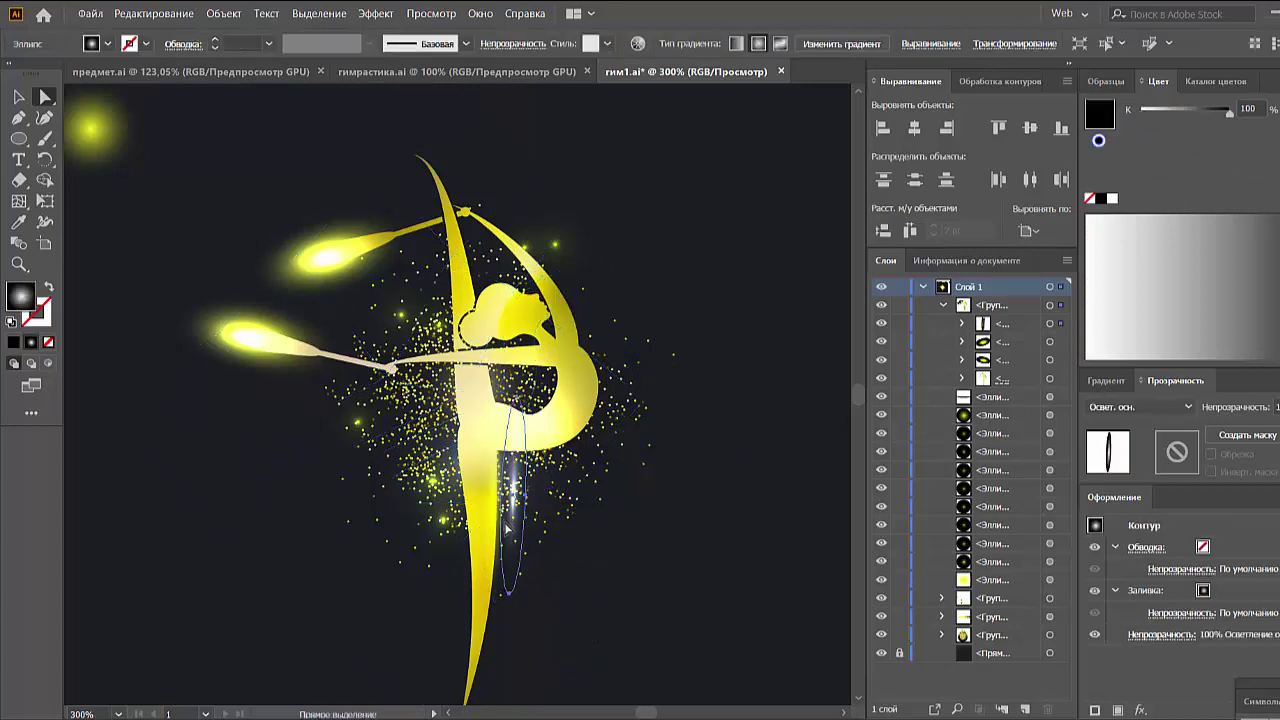
pyautogui.moveTo(500, 592); pyautogui.dragTo(502, 490)
pyautogui.moveTo(500, 382); pyautogui.dragTo(500, 448)
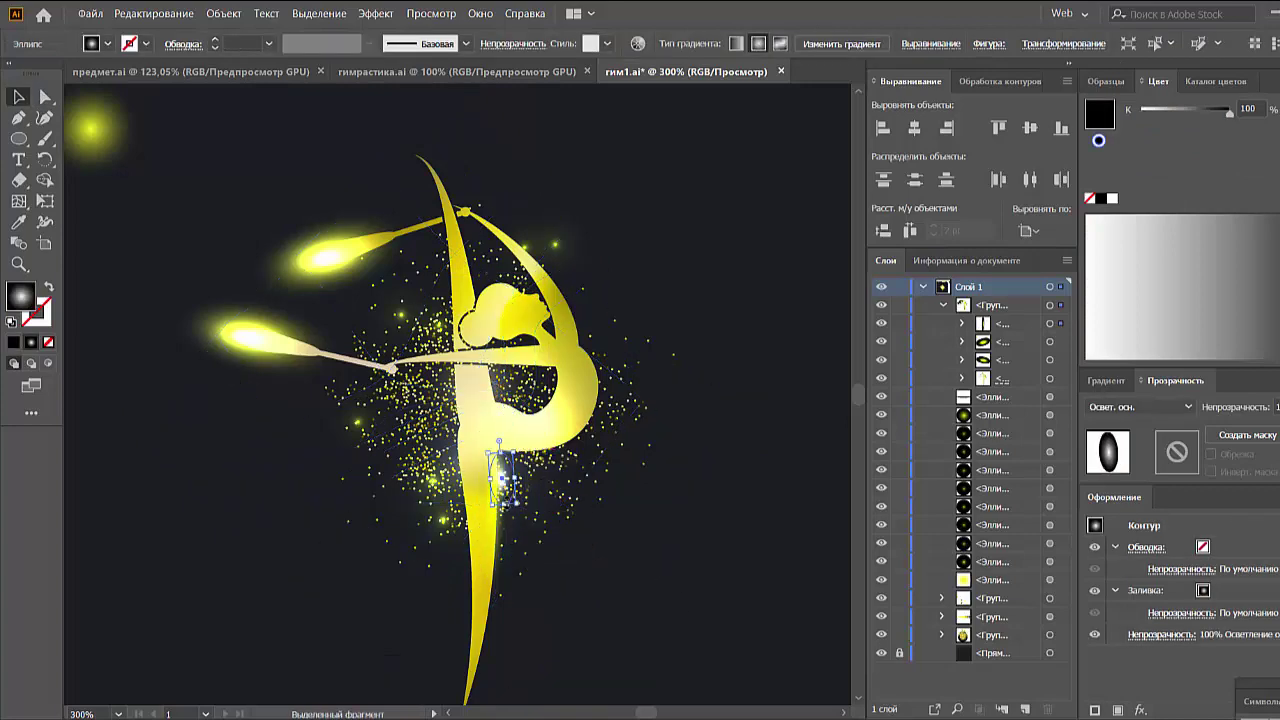
pyautogui.click(1110, 380)
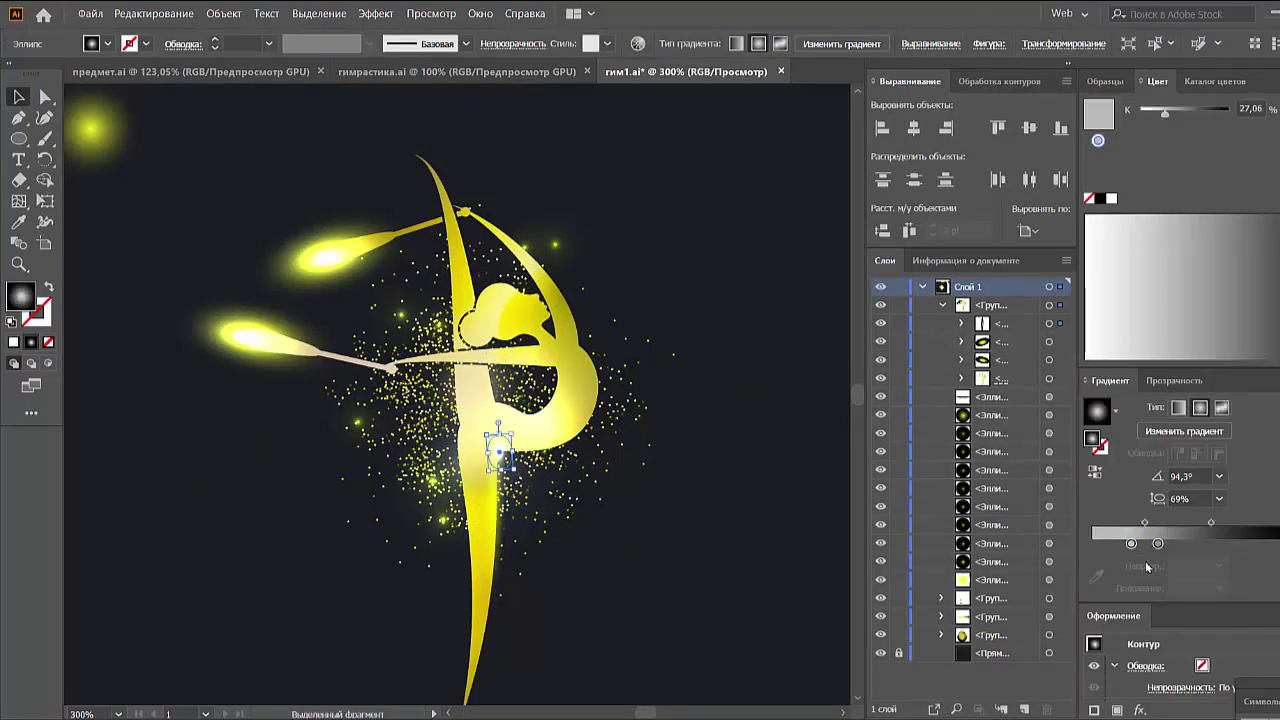
pyautogui.click(1120, 545)
pyautogui.scroll(1, 757, 534)
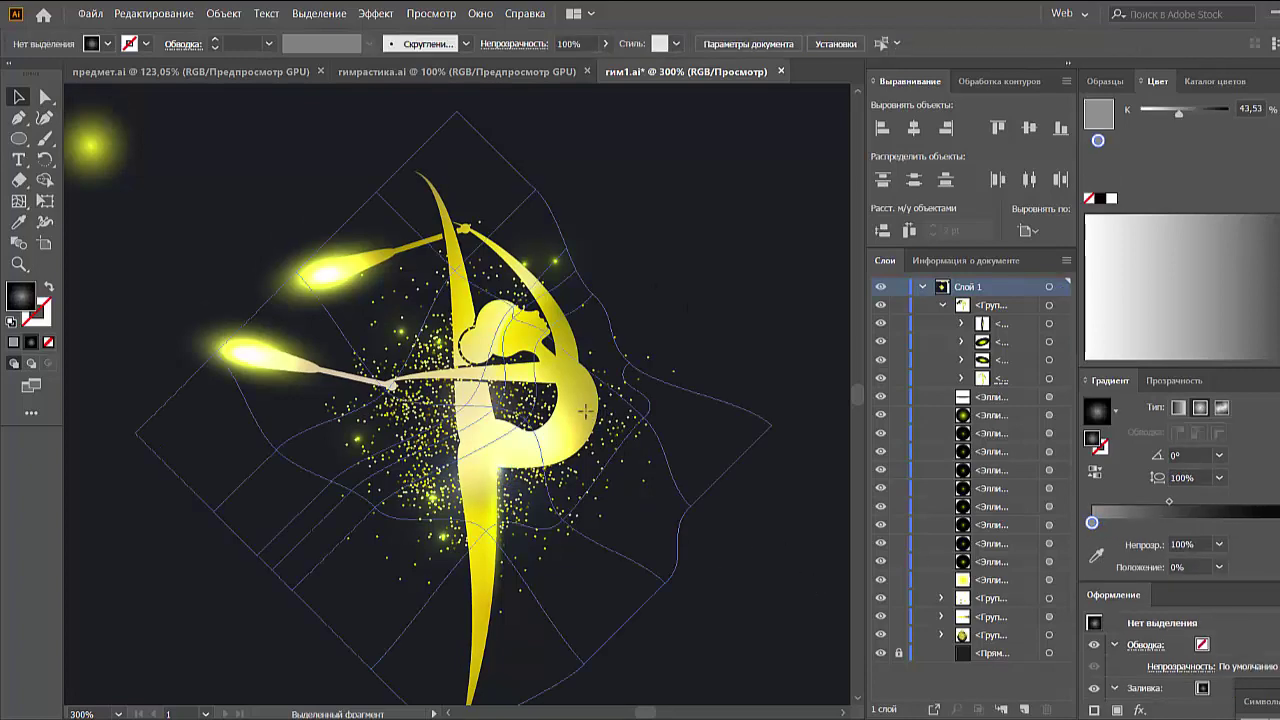
# Select a mesh point on the gymnast's body using Direct Selection and the Mesh tool.
pyautogui.press('a')
pyautogui.click(503, 418)
pyautogui.click(504, 420)
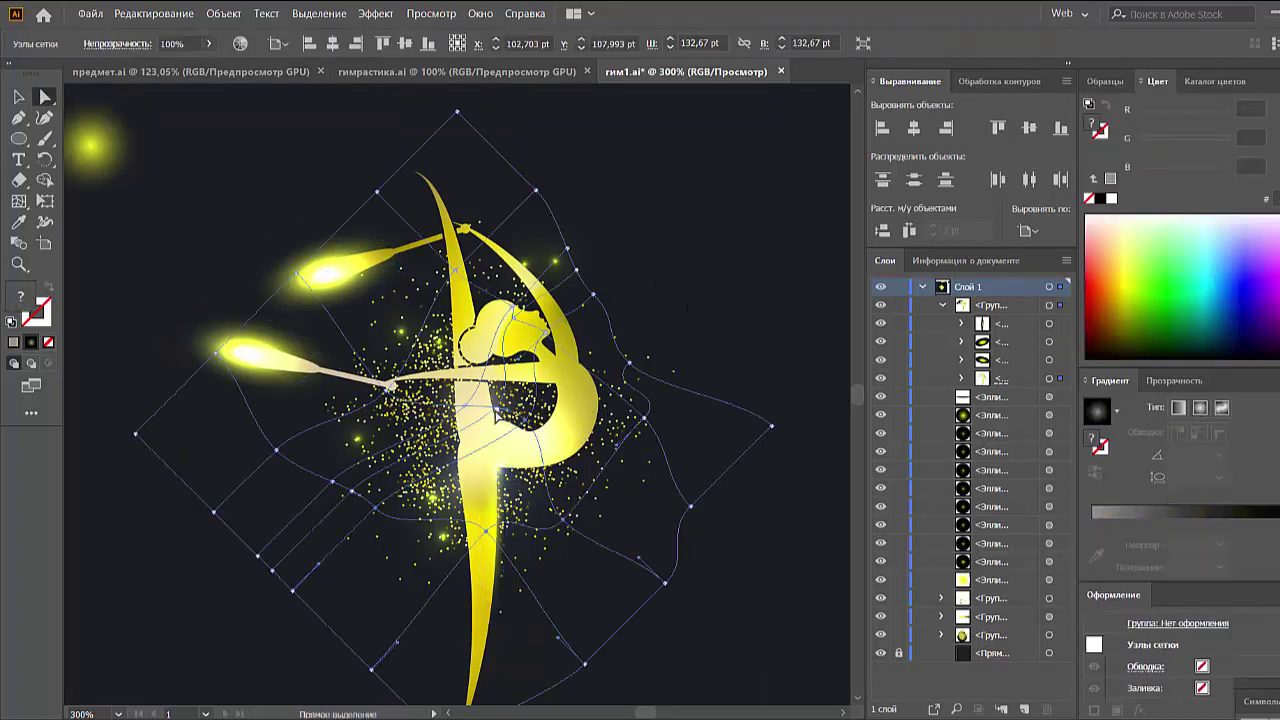
pyautogui.press('u')
pyautogui.scroll(-3, 706, 294)
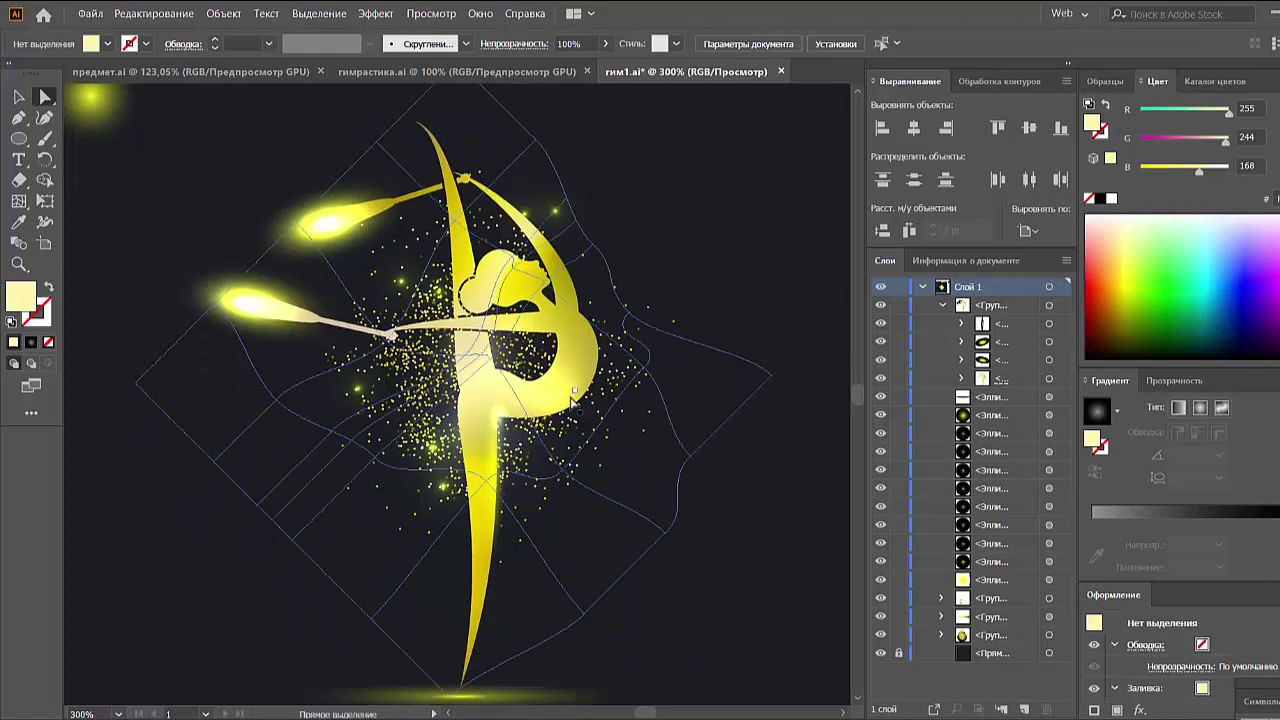
pyautogui.moveTo(491, 501); pyautogui.dragTo(490, 487)
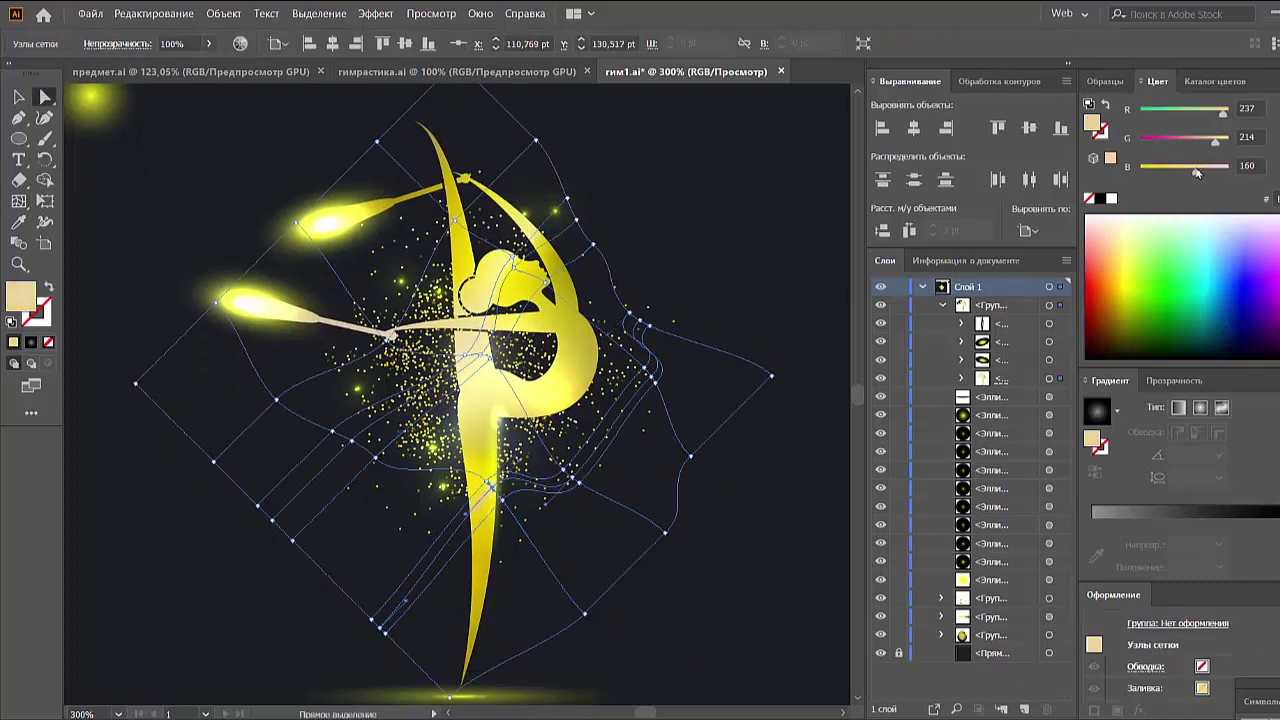
pyautogui.click(729, 554)
pyautogui.click(491, 487)
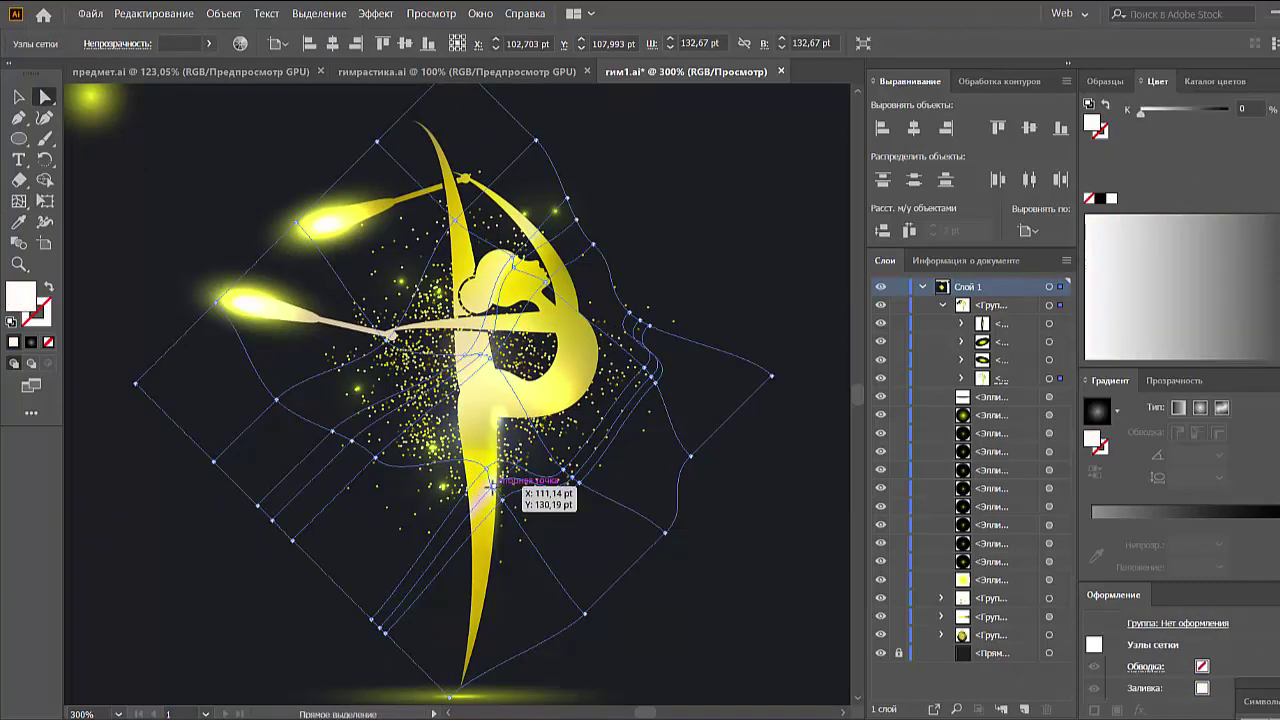
pyautogui.scroll(-3, 491, 487)
# Zoom in closer on the torso and colour a mesh point yellow-orange.
pyautogui.press('z')
pyautogui.moveTo(540, 472); pyautogui.dragTo(480, 472)
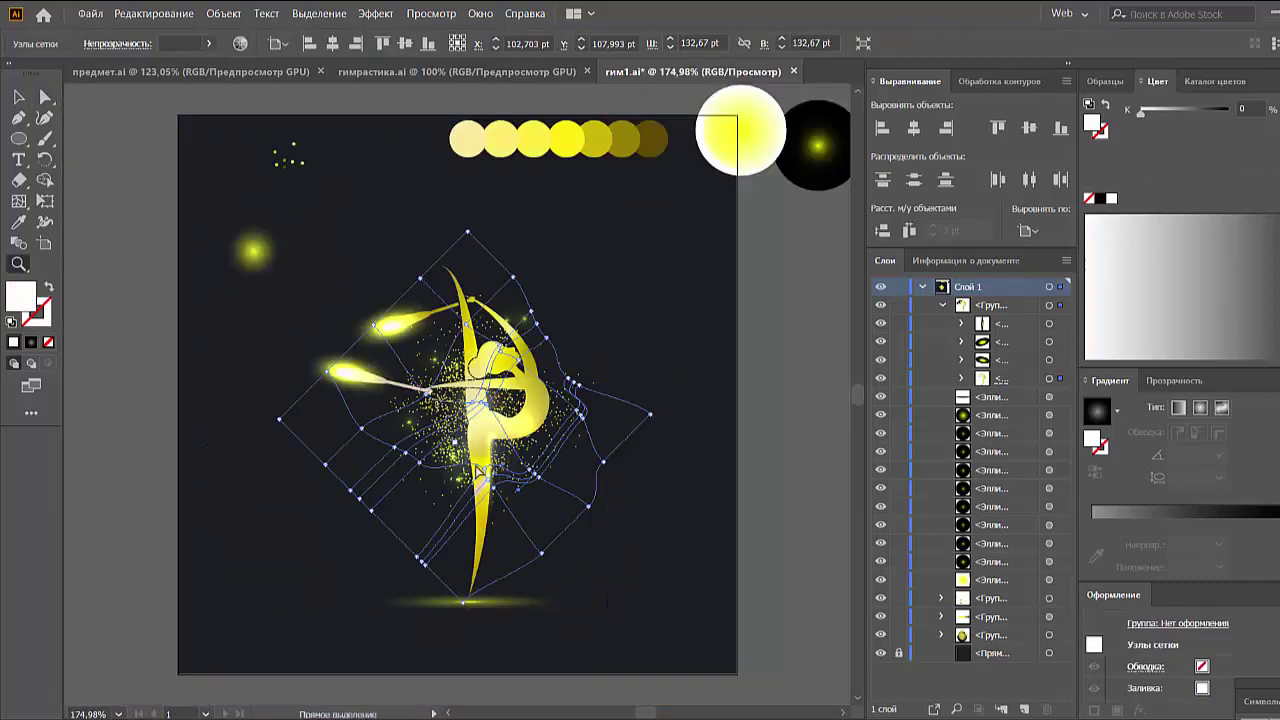
pyautogui.hotkey('ctrl', '=')
pyautogui.hotkey('ctrl', '=')
pyautogui.press('a')
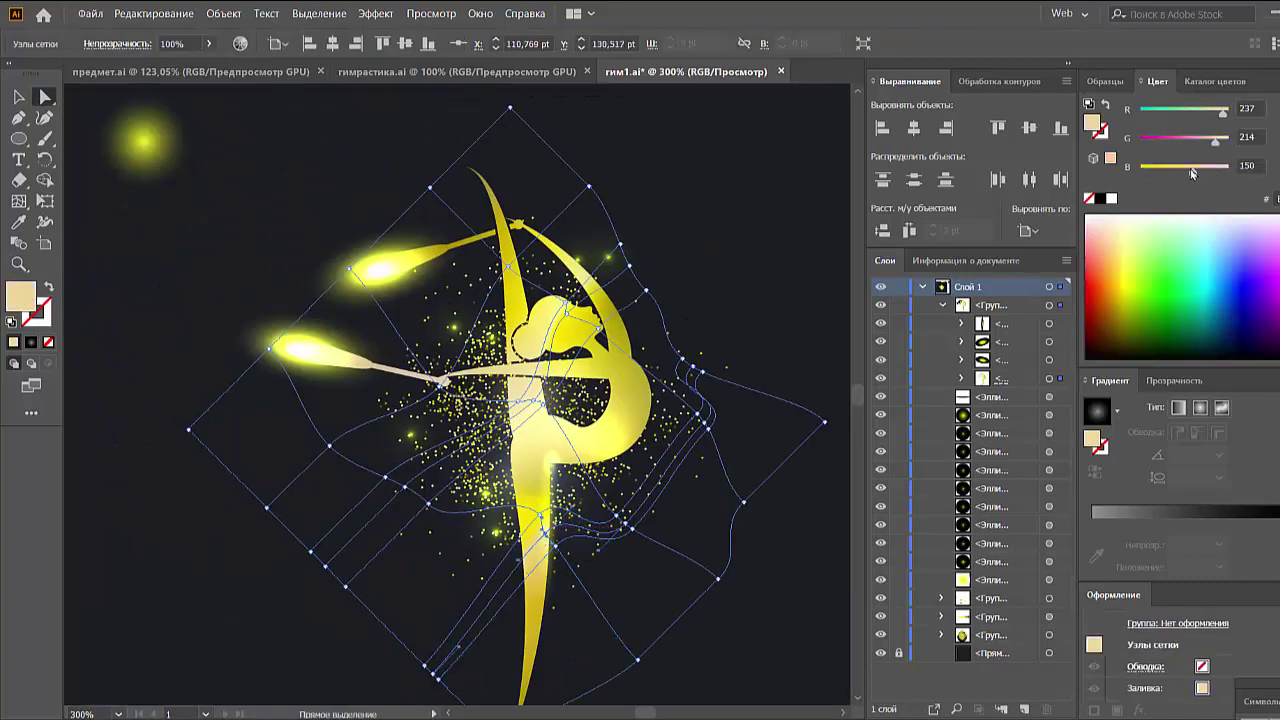
pyautogui.hotkey('ctrl', '=')
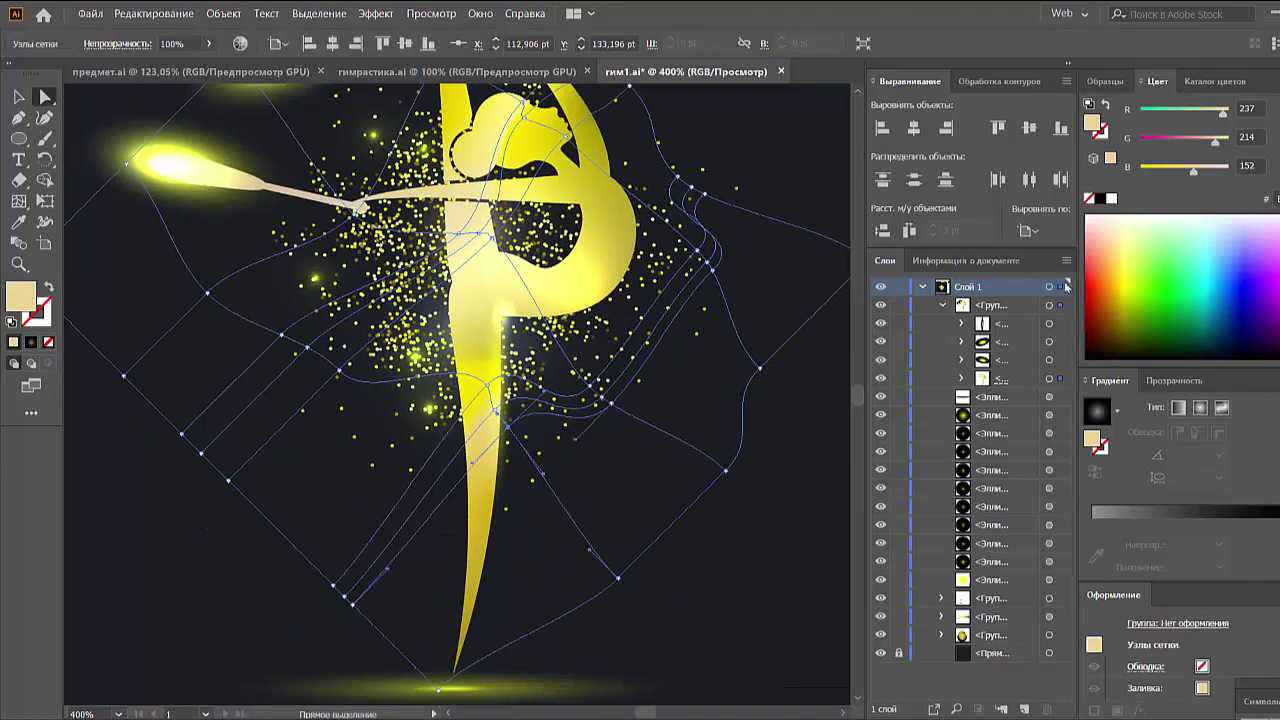
pyautogui.click(497, 413)
pyautogui.click(1173, 140)
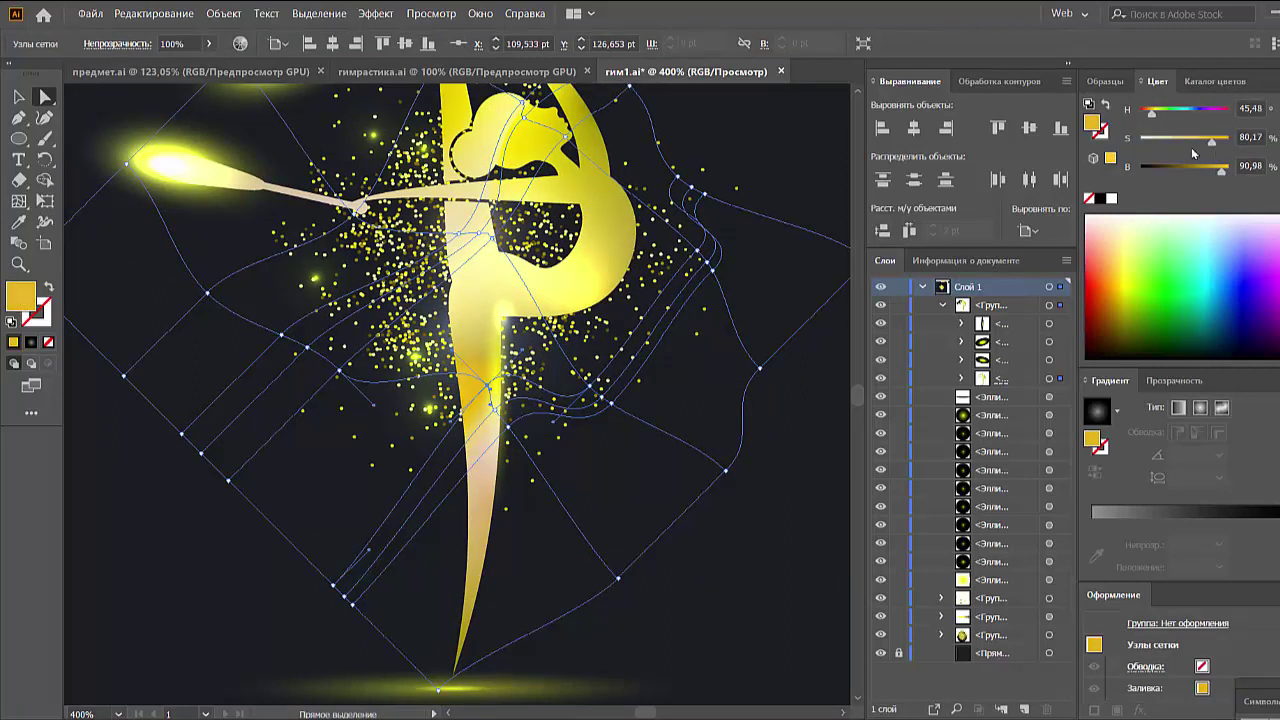
# Tint two more body mesh points, one pale peach and one yellow.
pyautogui.click(586, 514)
pyautogui.click(1124, 232)
pyautogui.moveTo(1200, 141); pyautogui.dragTo(1170, 146)
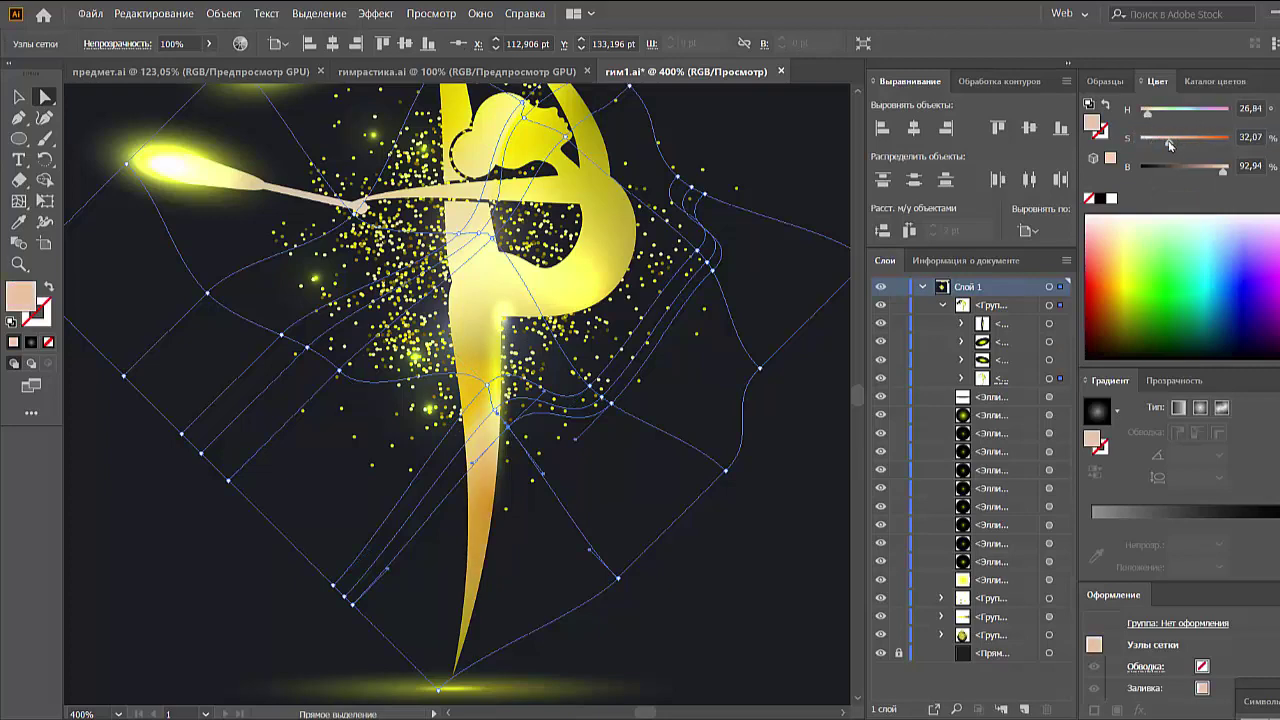
pyautogui.scroll(3, 600, 500)
pyautogui.click(512, 480)
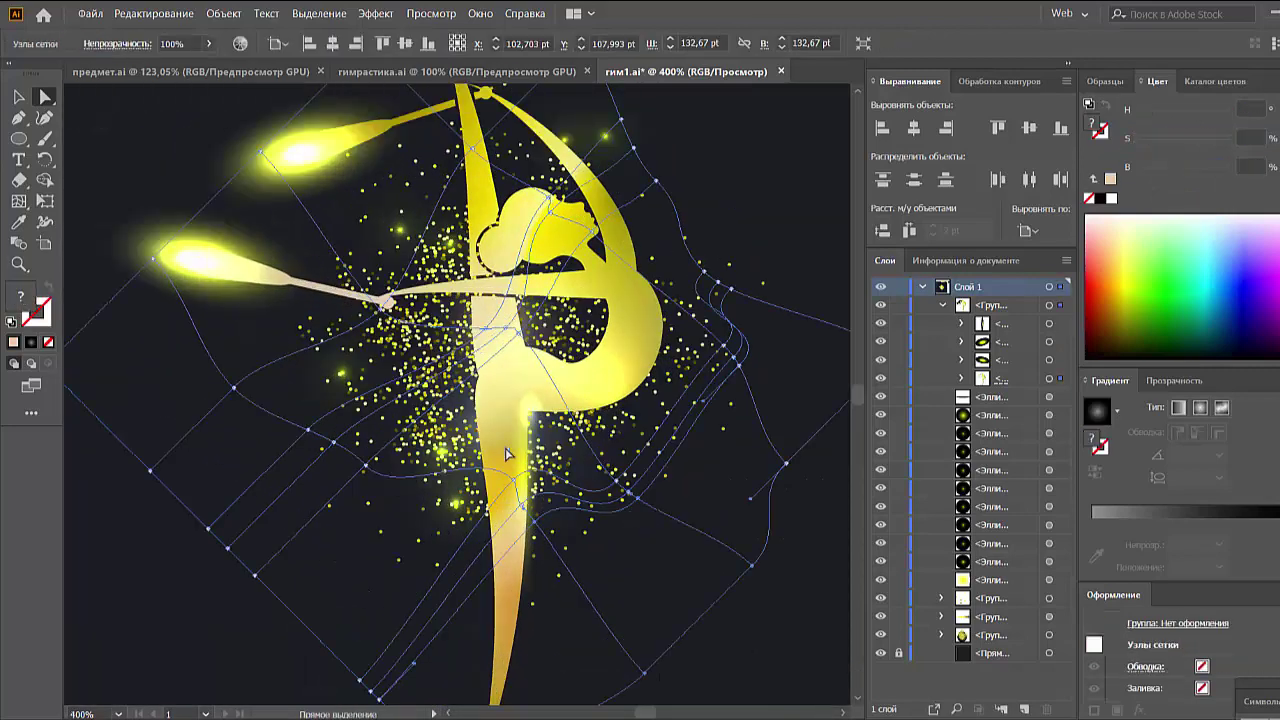
pyautogui.click(1125, 240)
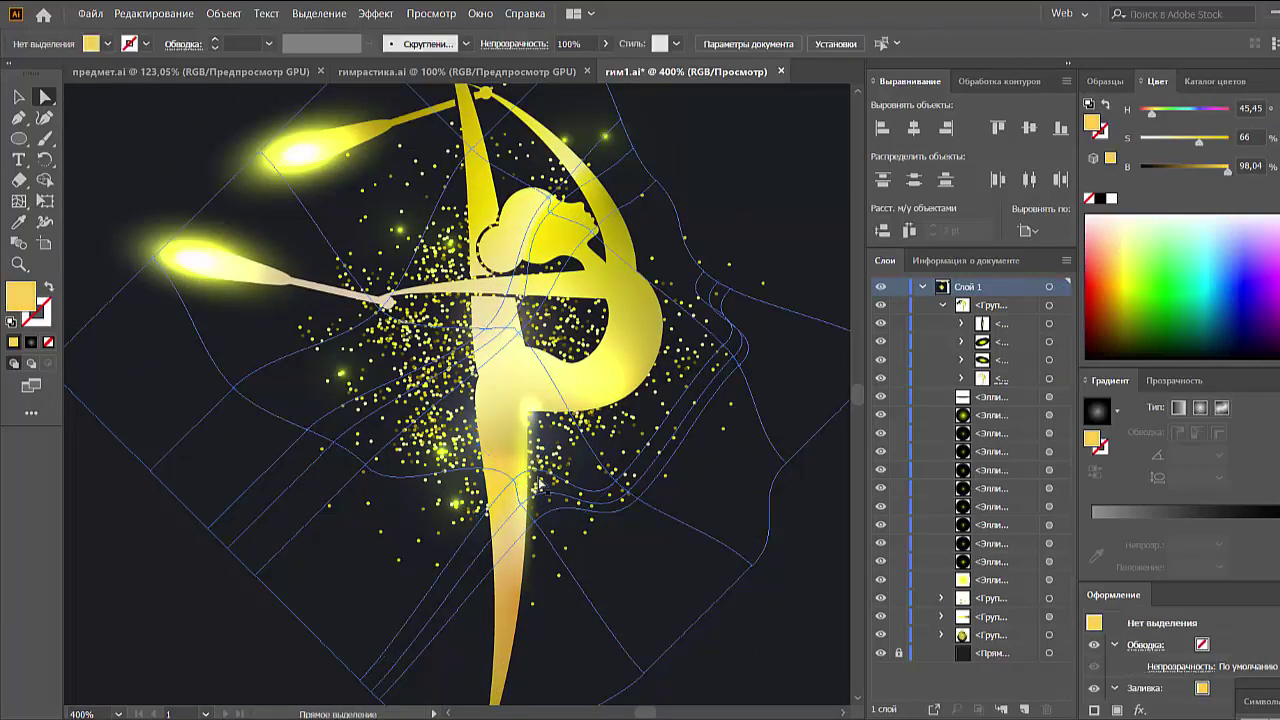
# Lock the round glow ellipse and recolour a mesh node near the shoulder.
pyautogui.scroll(3, 631, 345)
pyautogui.click(631, 345)
pyautogui.hotkey('ctrl', '2')
pyautogui.click(588, 368)
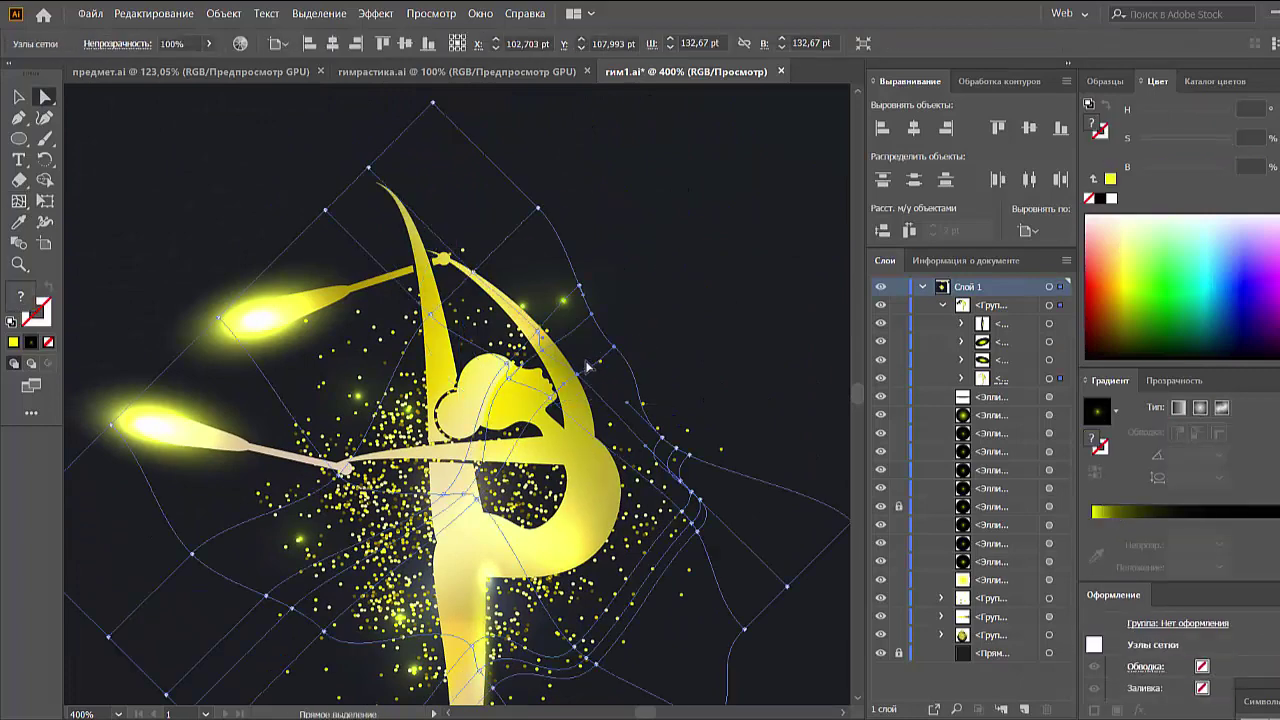
pyautogui.click(578, 348)
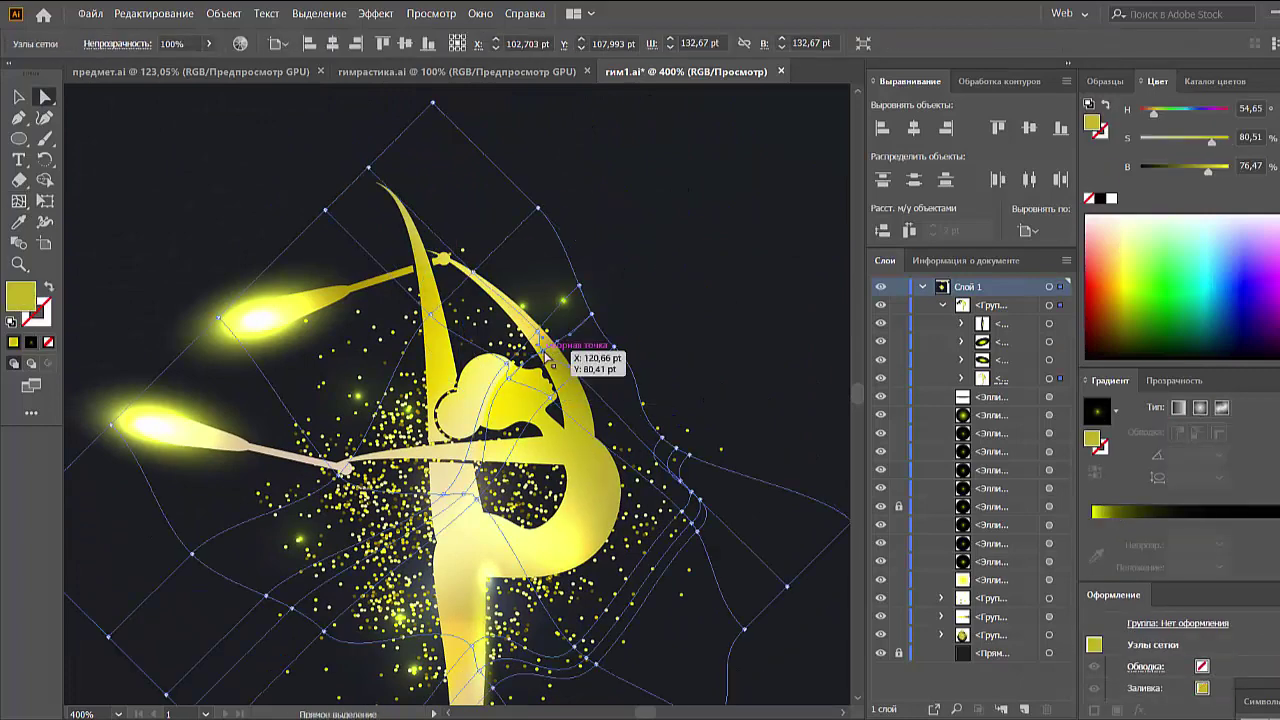
pyautogui.click(1165, 147)
pyautogui.click(656, 297)
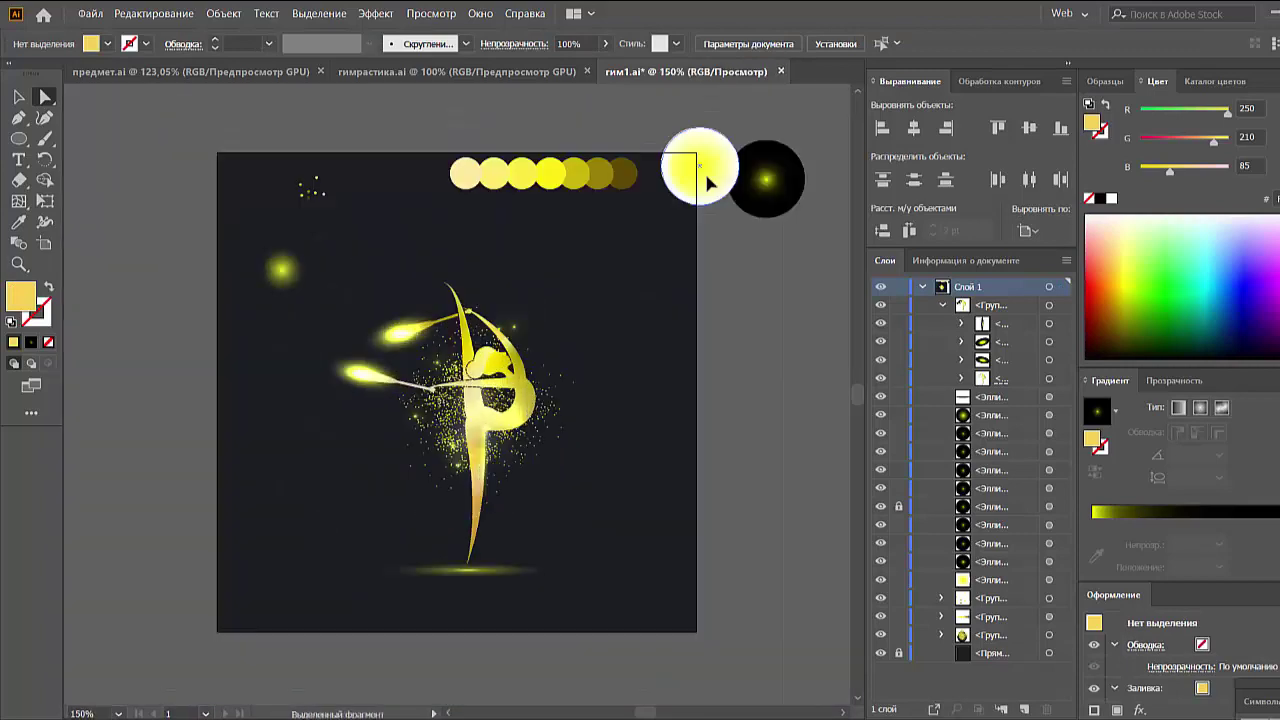
# Select a mesh node near the head and tint its colour in the Color panel.
pyautogui.click(543, 290)
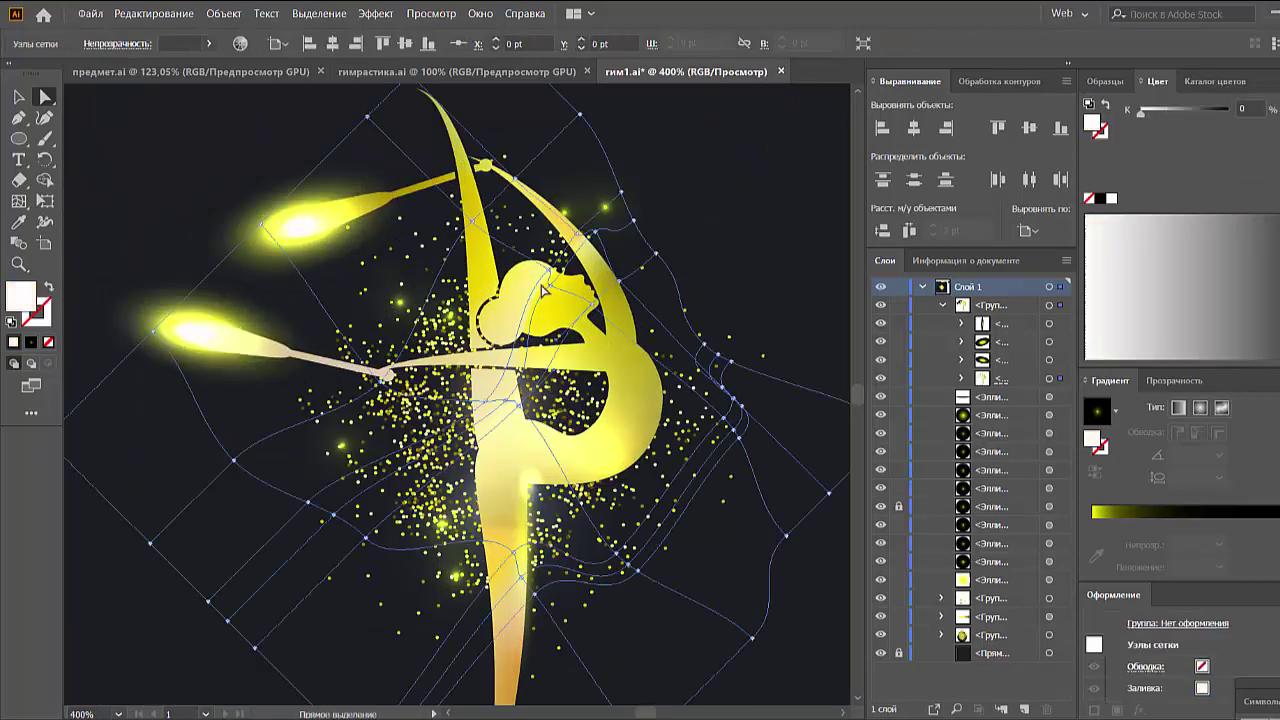
pyautogui.click(686, 208)
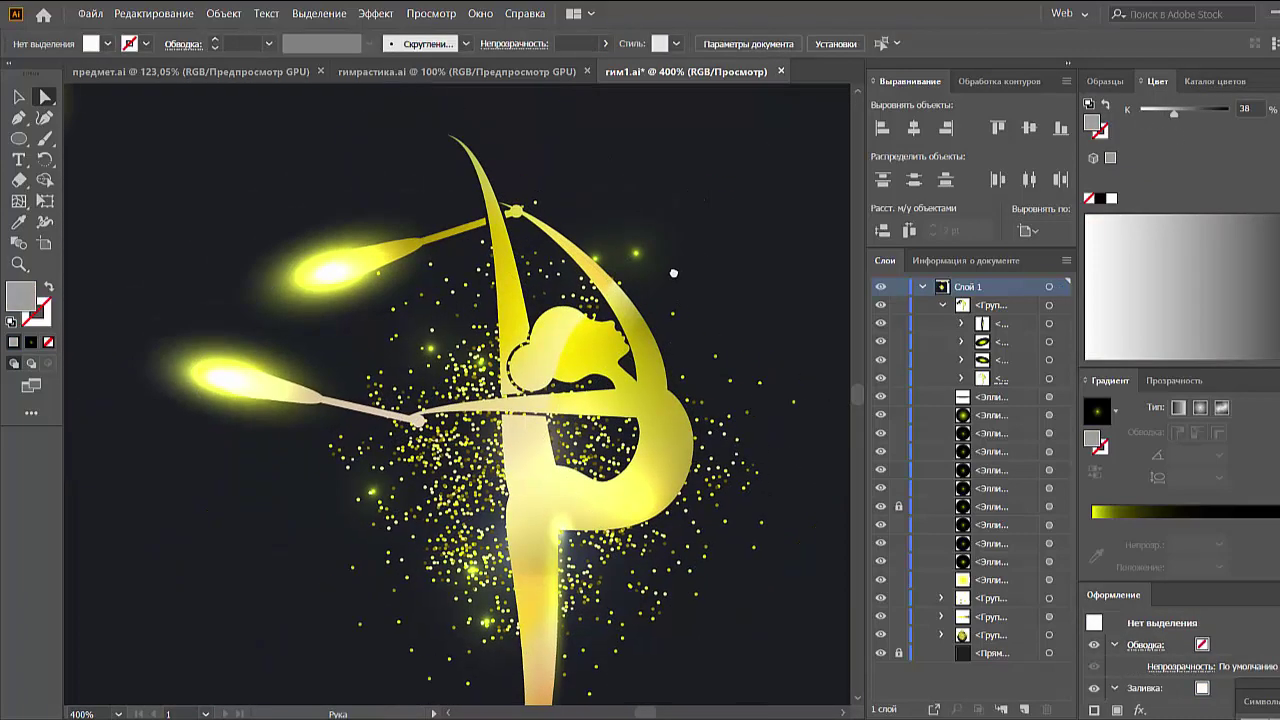
pyautogui.click(671, 266)
pyautogui.click(771, 214)
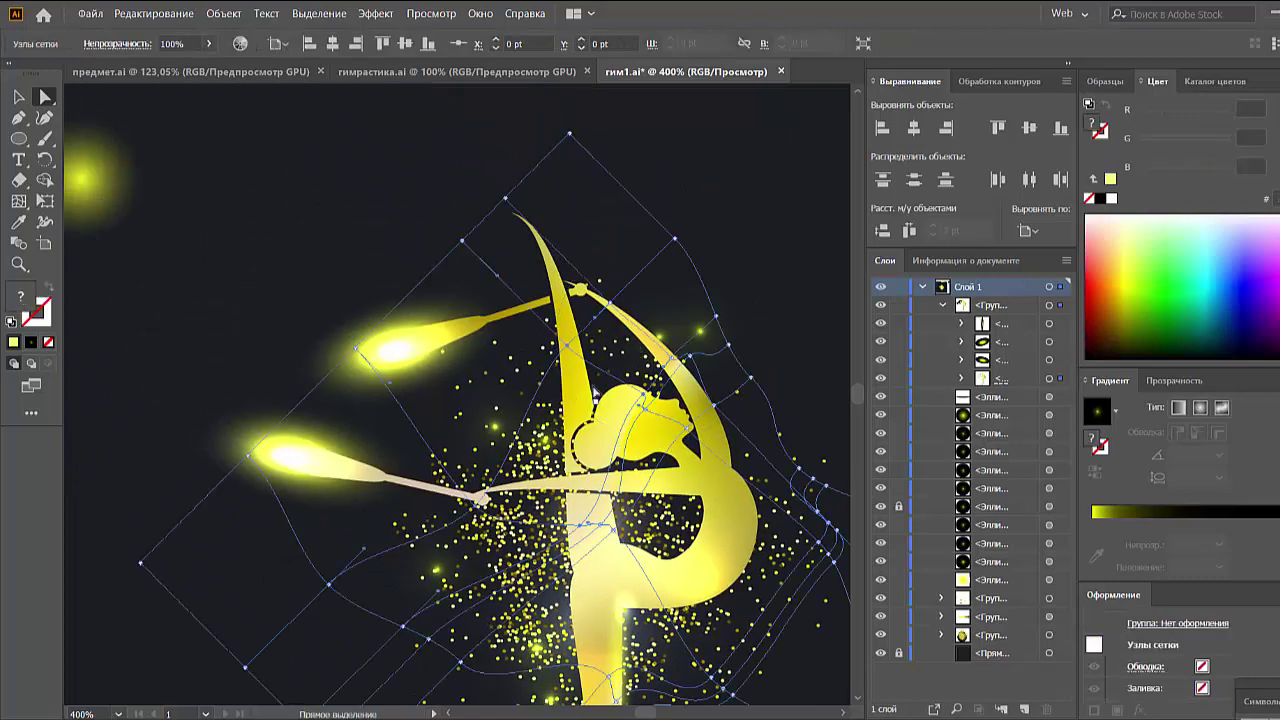
pyautogui.press('a')
pyautogui.click(549, 328)
pyautogui.click(565, 340)
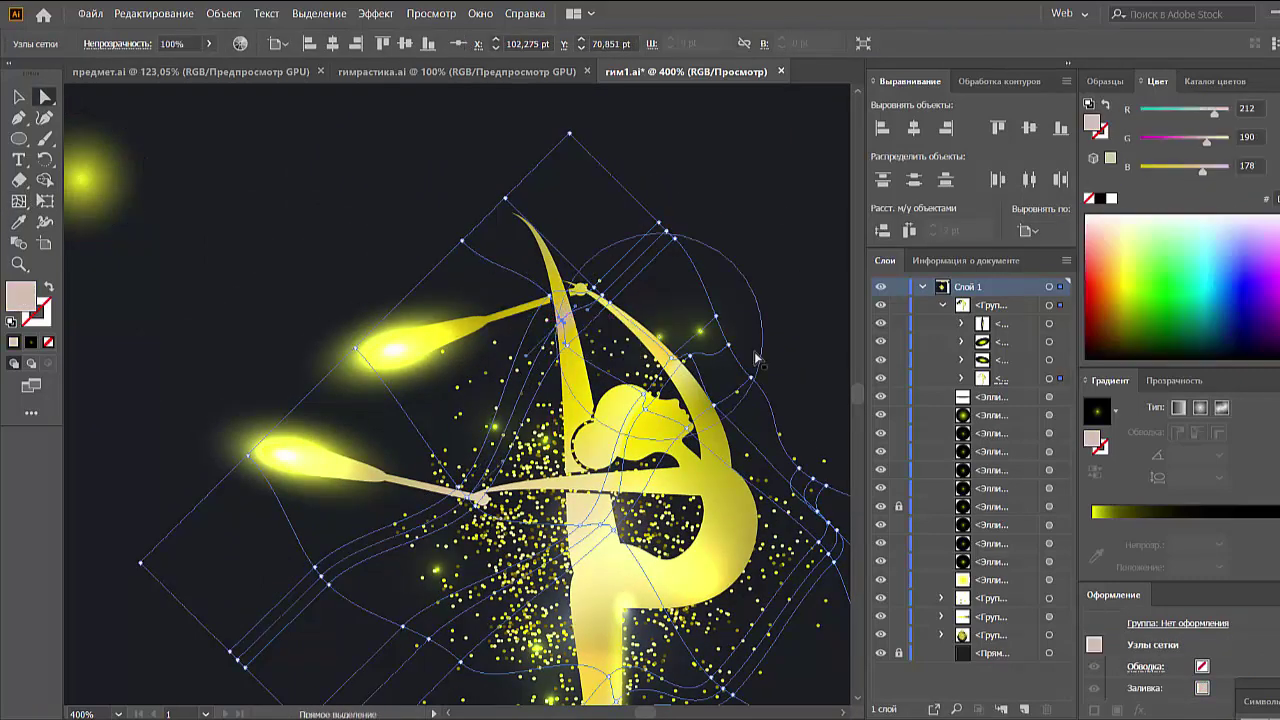
pyautogui.moveTo(1203, 171); pyautogui.dragTo(1218, 181)
# Move the mesh node where the ribbons cross slightly upward and preview the shading.
pyautogui.scroll(-1, 577, 294)
pyautogui.click(577, 294)
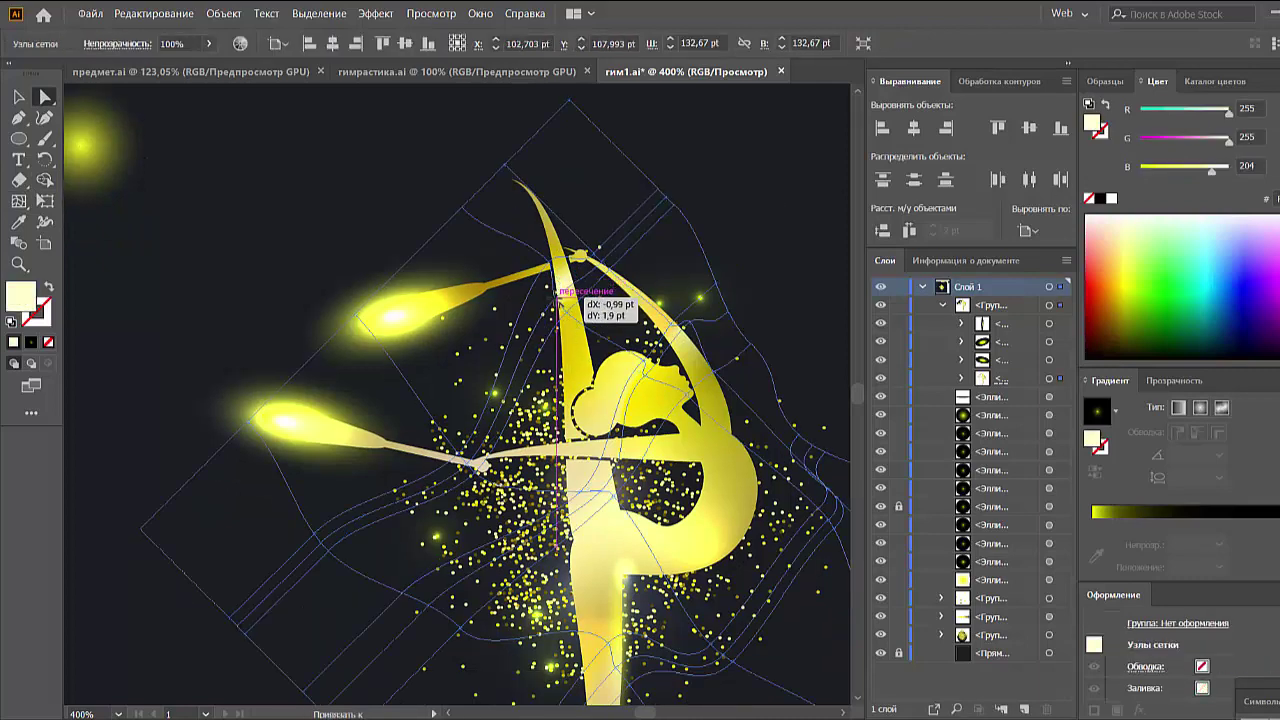
pyautogui.hotkey('ctrl', '+')
pyautogui.moveTo(443, 327); pyautogui.dragTo(447, 290)
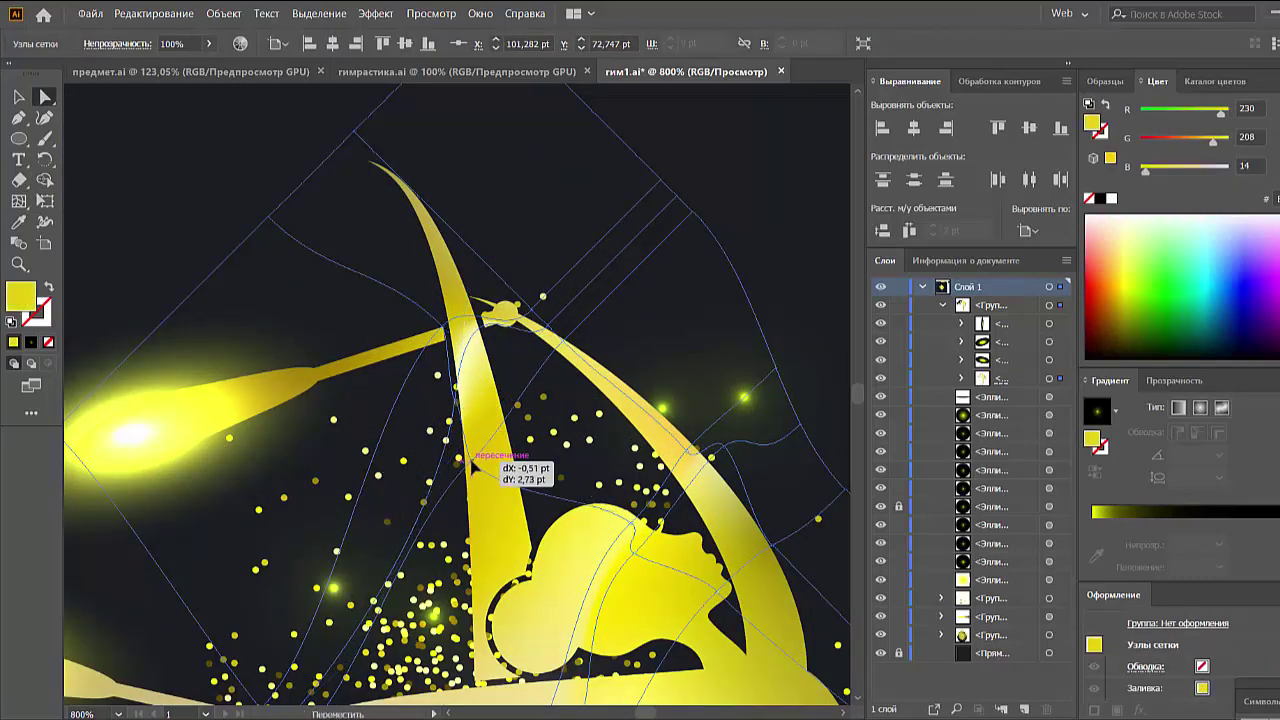
pyautogui.scroll(-3, 352, 129)
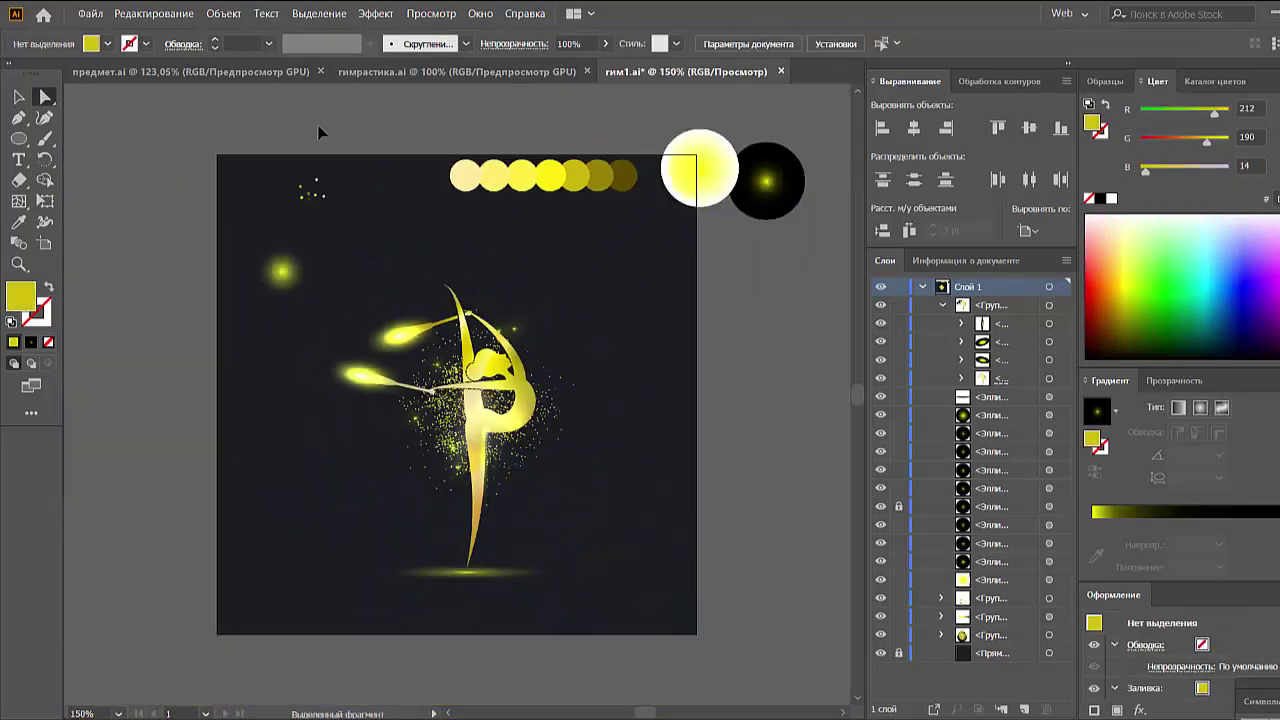
pyautogui.scroll(2, 385, 217)
pyautogui.click(512, 328)
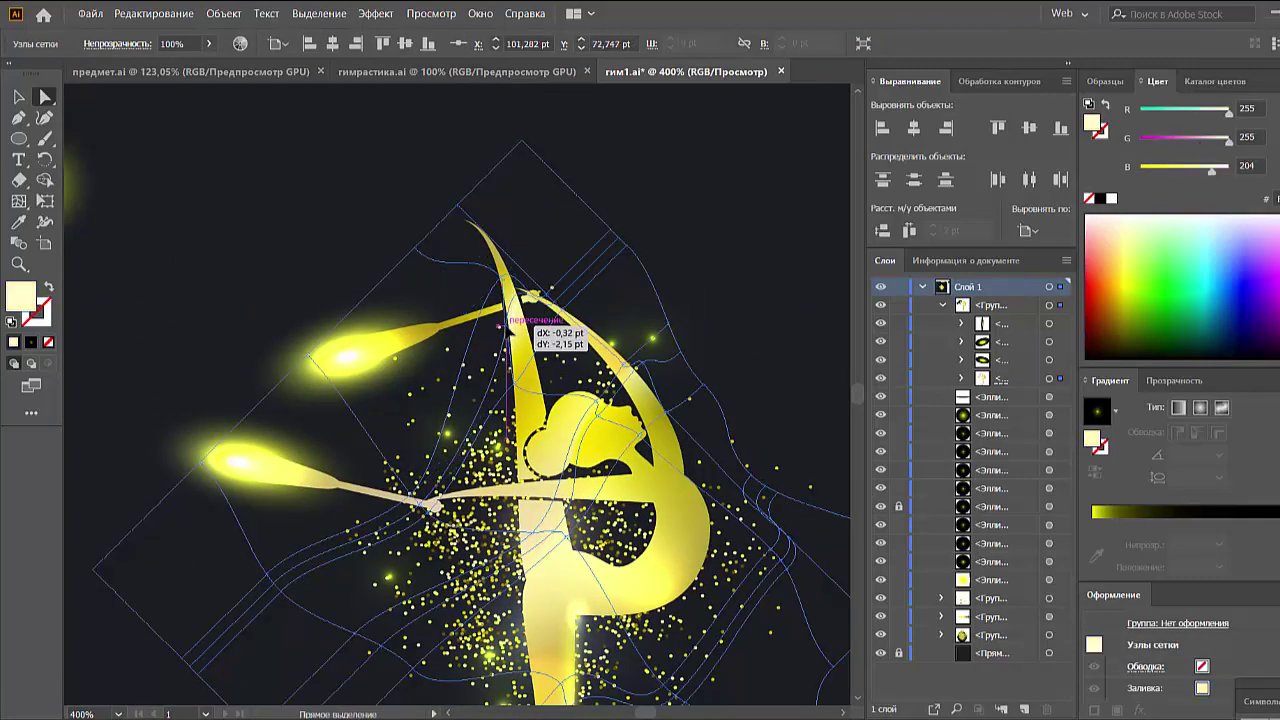
pyautogui.click(647, 197)
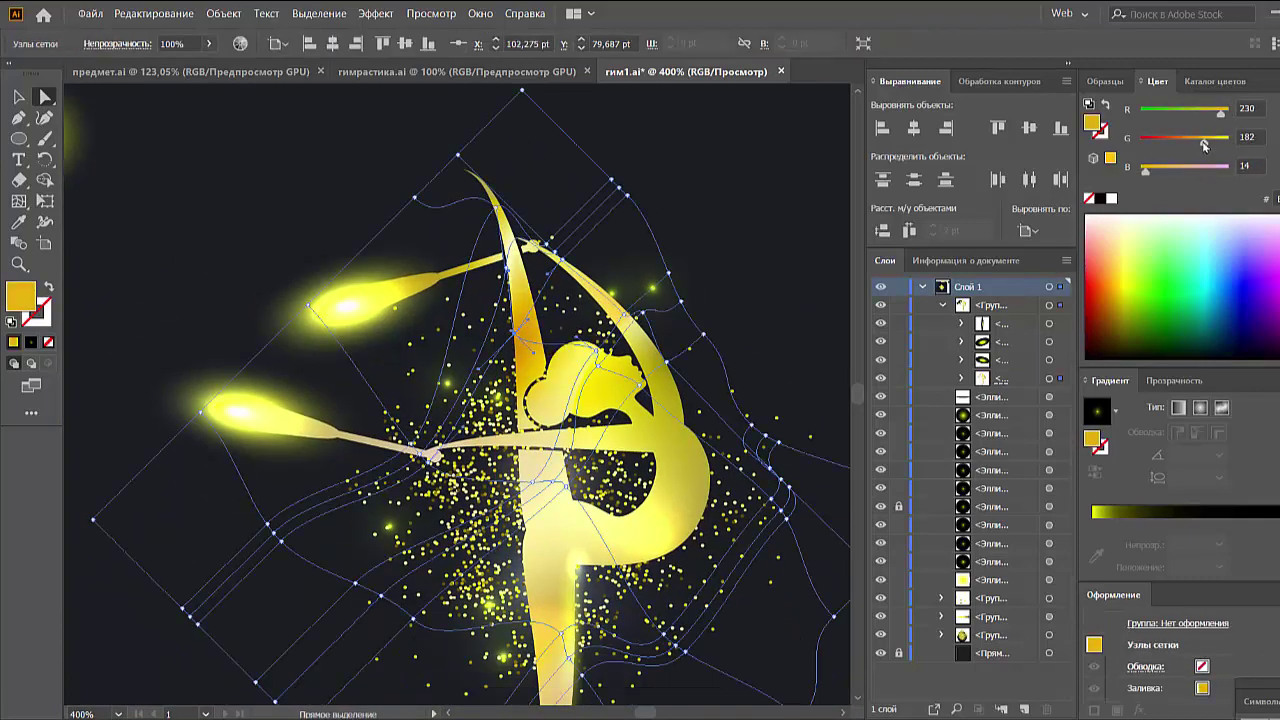
# Nudge a right-side mesh node and darken a neighbouring node's colour.
pyautogui.click(686, 533)
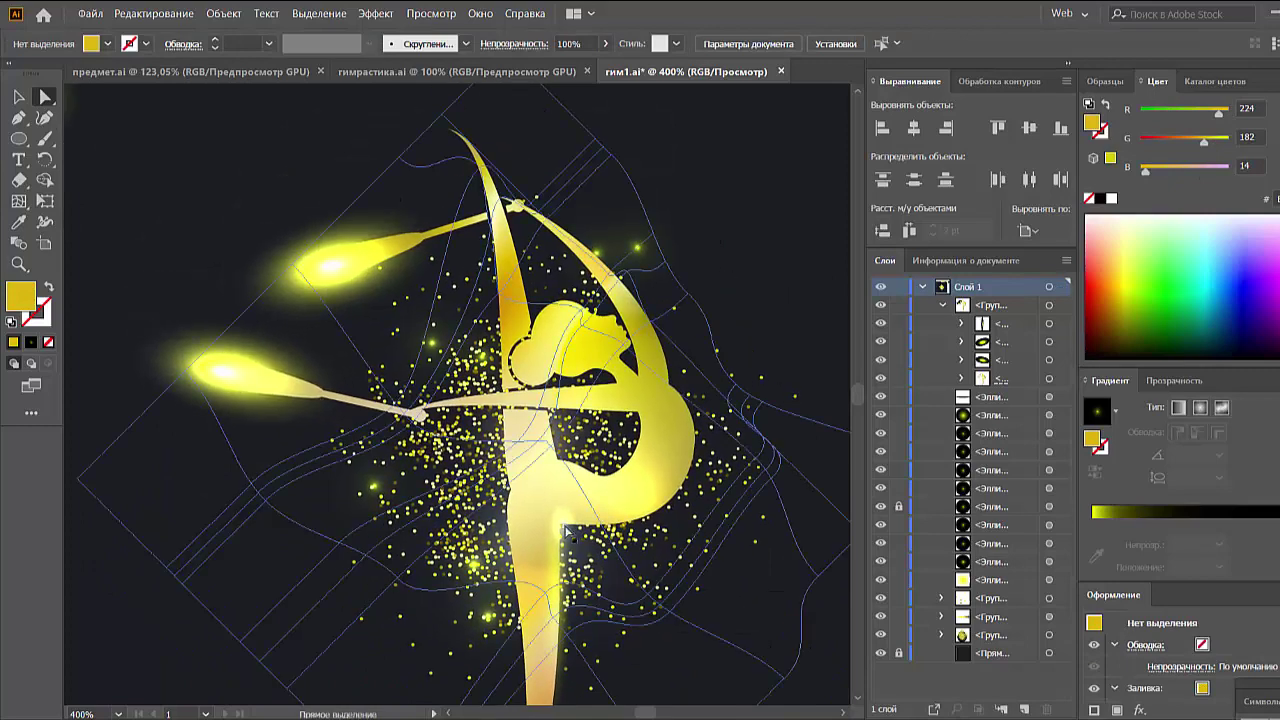
pyautogui.click(662, 469)
pyautogui.press('a')
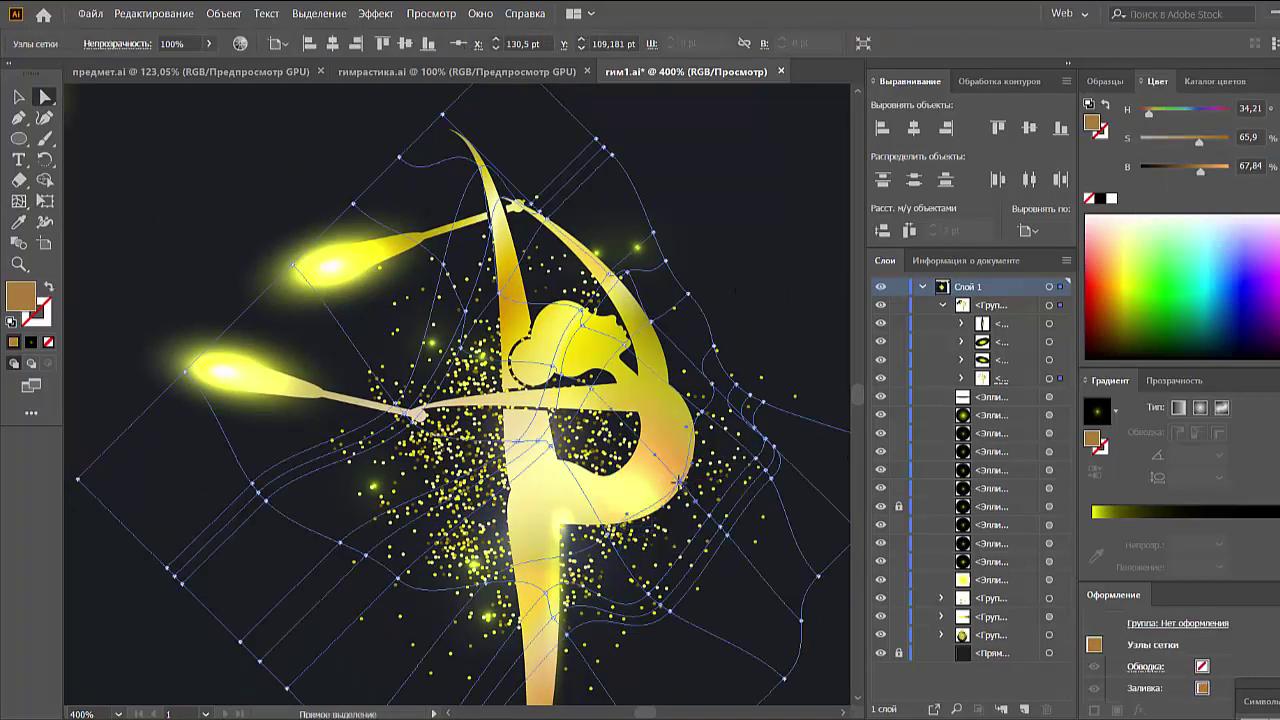
pyautogui.moveTo(662, 469); pyautogui.dragTo(665, 481)
pyautogui.press('a')
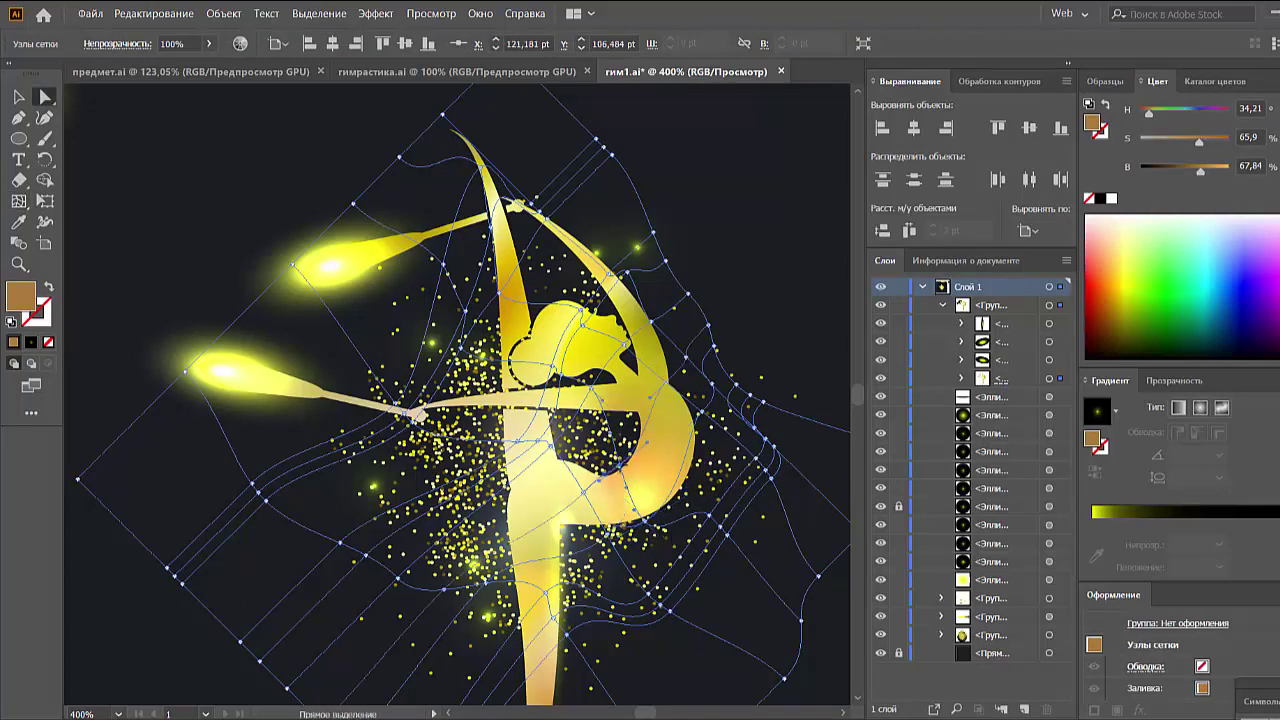
pyautogui.click(616, 466)
pyautogui.click(1192, 163)
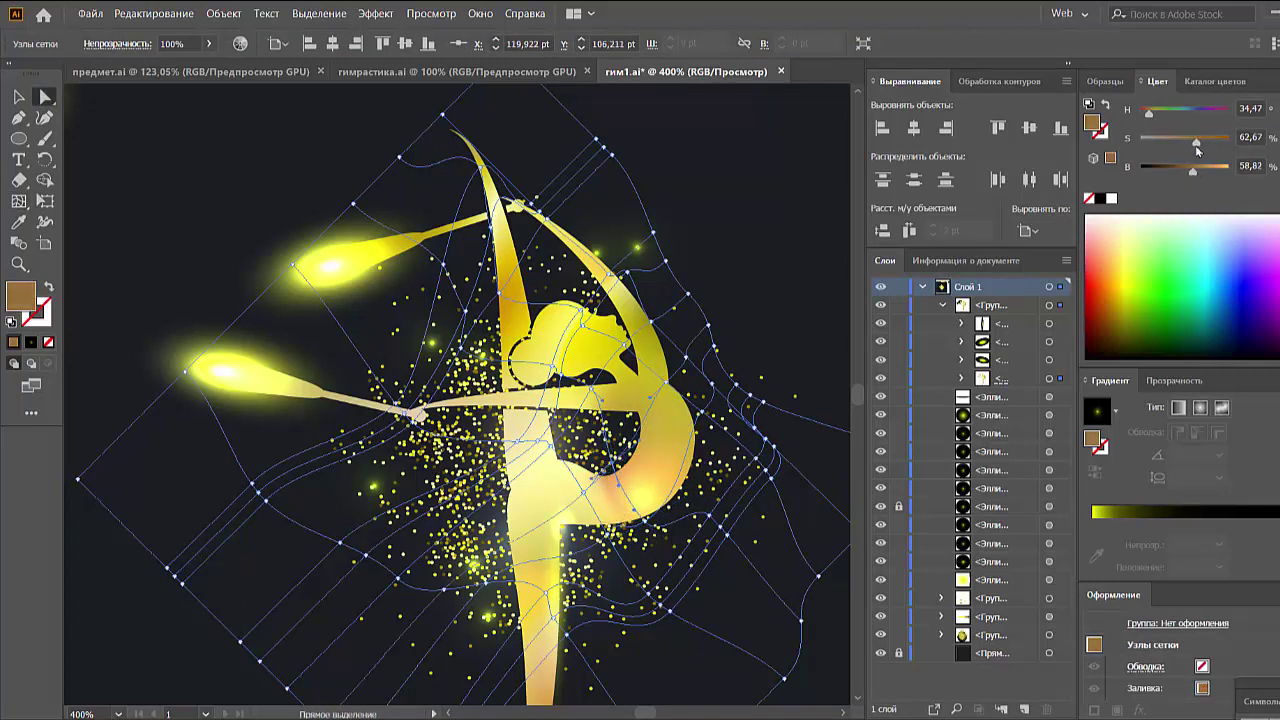
# Nudge mesh points near the leg and hip, undoing a stray move.
pyautogui.click(578, 491)
pyautogui.moveTo(572, 498); pyautogui.dragTo(576, 495)
pyautogui.hotkey('ctrl', 'z')
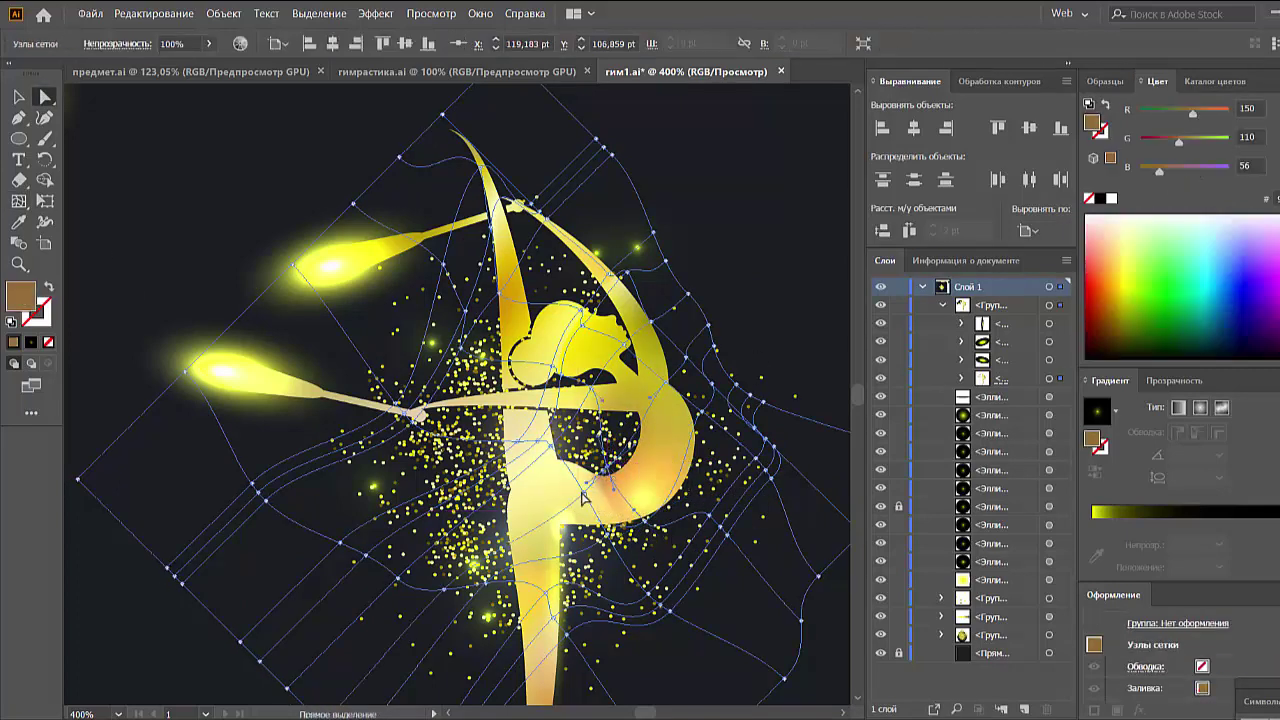
pyautogui.hotkey('ctrl', 'z')
pyautogui.hotkey('ctrl', 'z')
pyautogui.hotkey('ctrl', '+')
pyautogui.moveTo(437, 352); pyautogui.dragTo(441, 440)
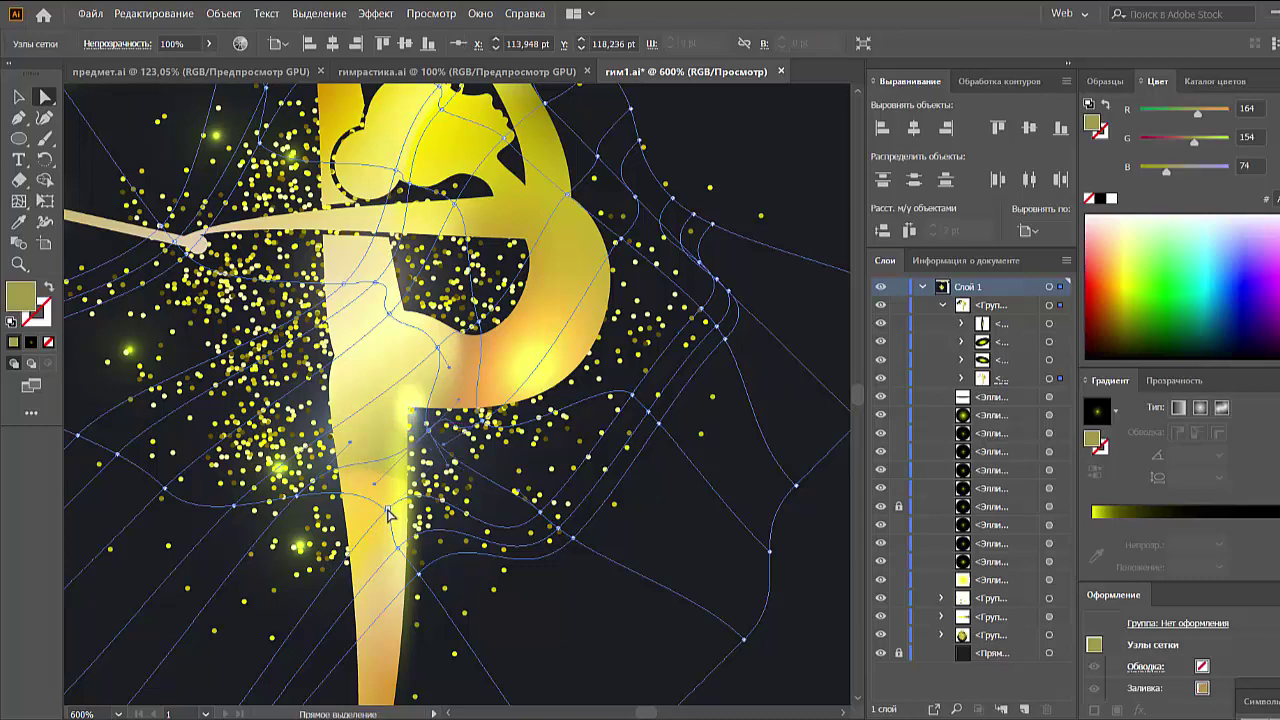
# Reshape the hip mesh points and lighten one toward pale beige.
pyautogui.moveTo(336, 474); pyautogui.dragTo(320, 492)
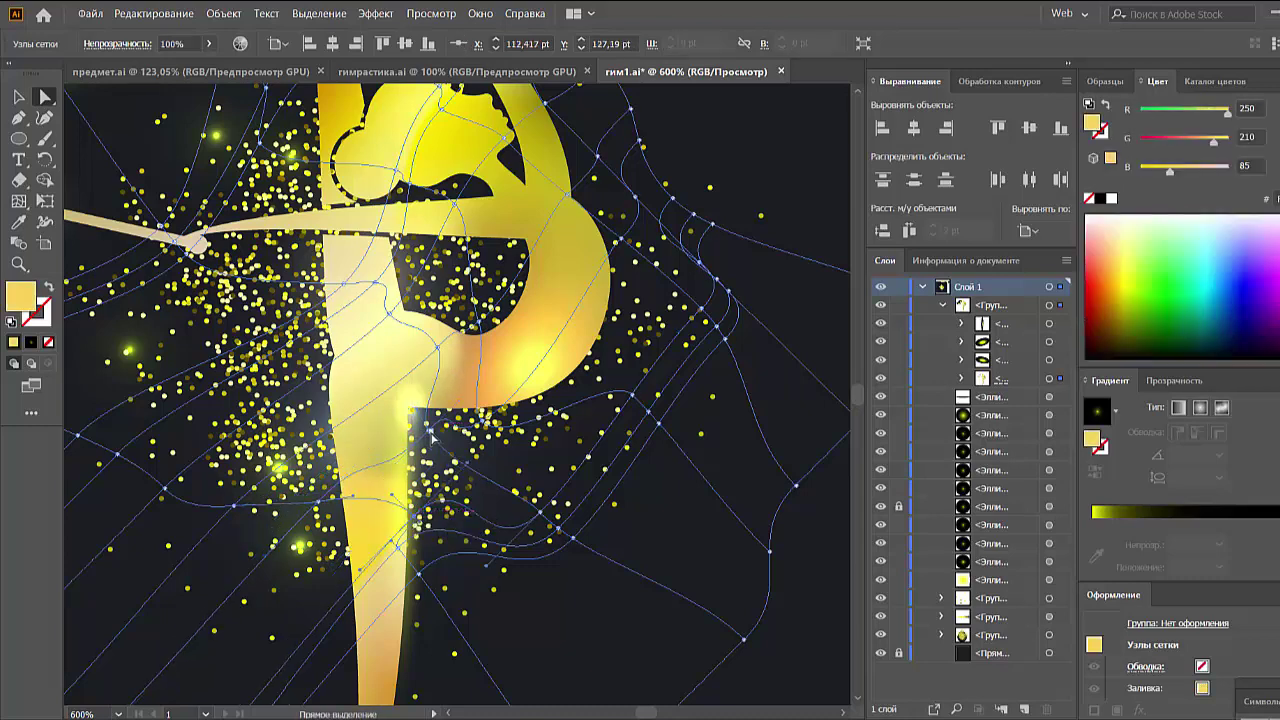
pyautogui.moveTo(440, 440); pyautogui.dragTo(447, 437)
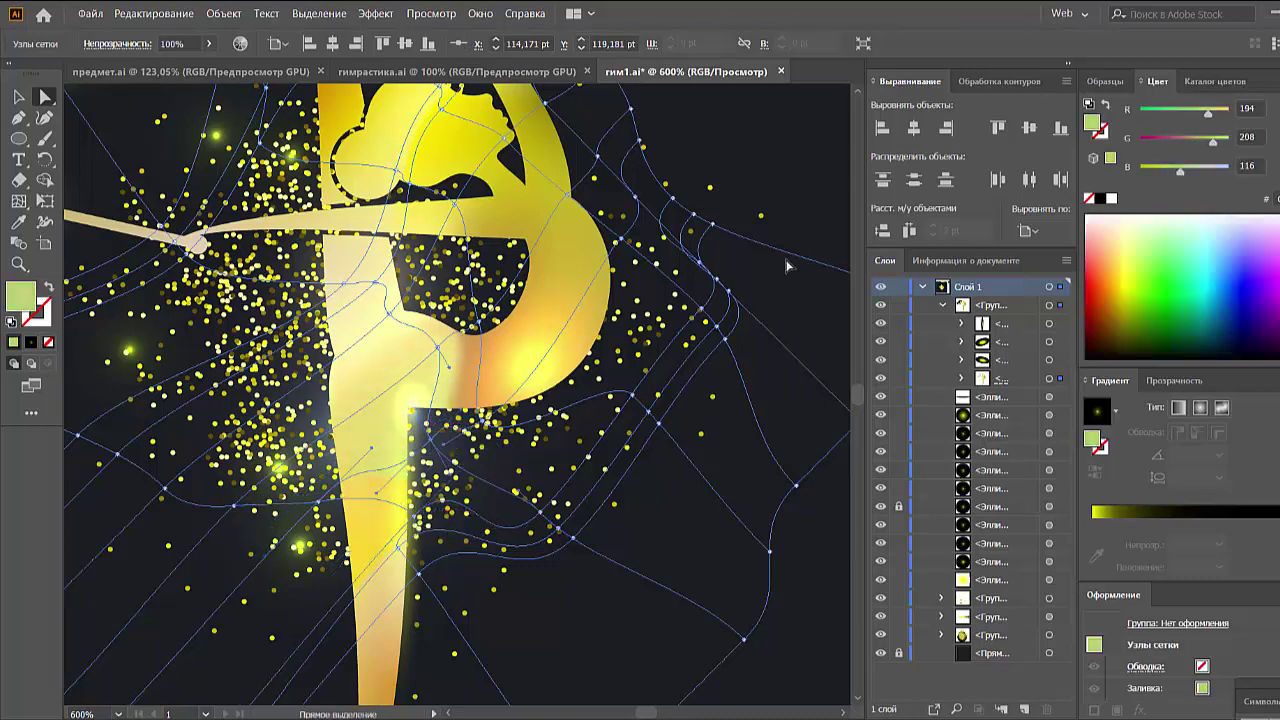
pyautogui.click(503, 374)
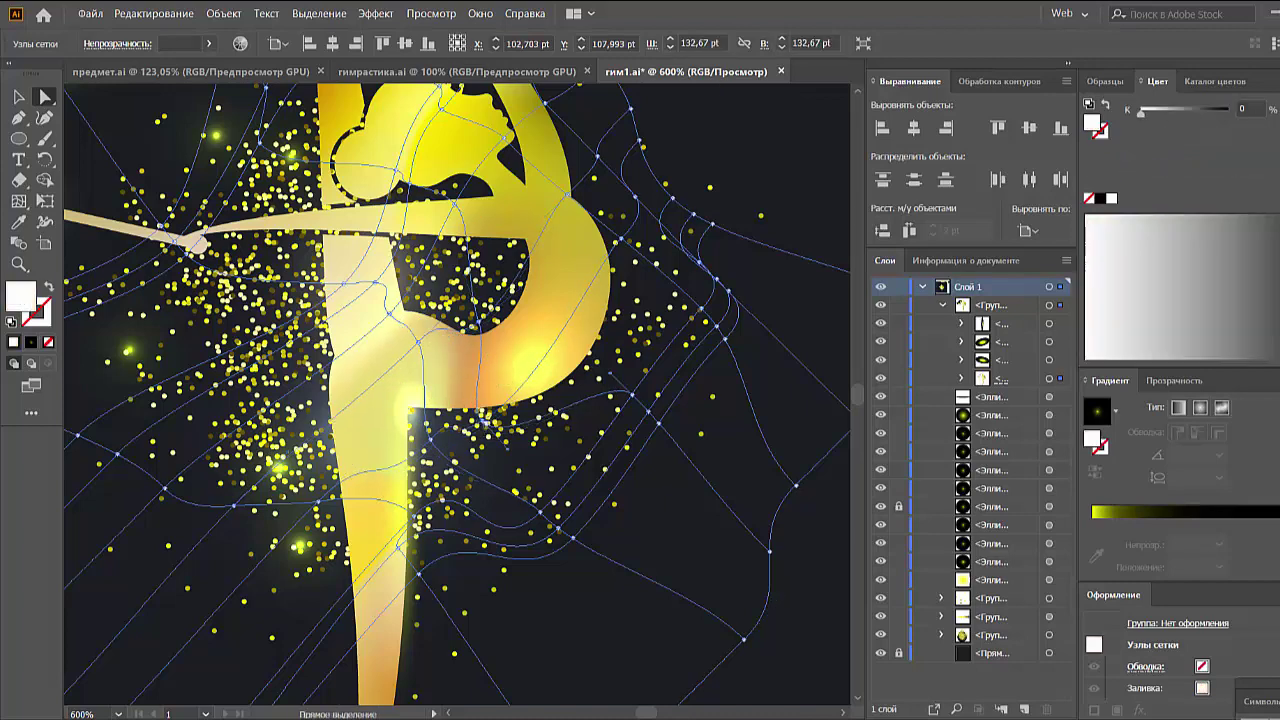
pyautogui.moveTo(491, 372)
pyautogui.mouseDown()
pyautogui.moveTo(477, 374)
pyautogui.moveTo(480, 352)
pyautogui.mouseUp()
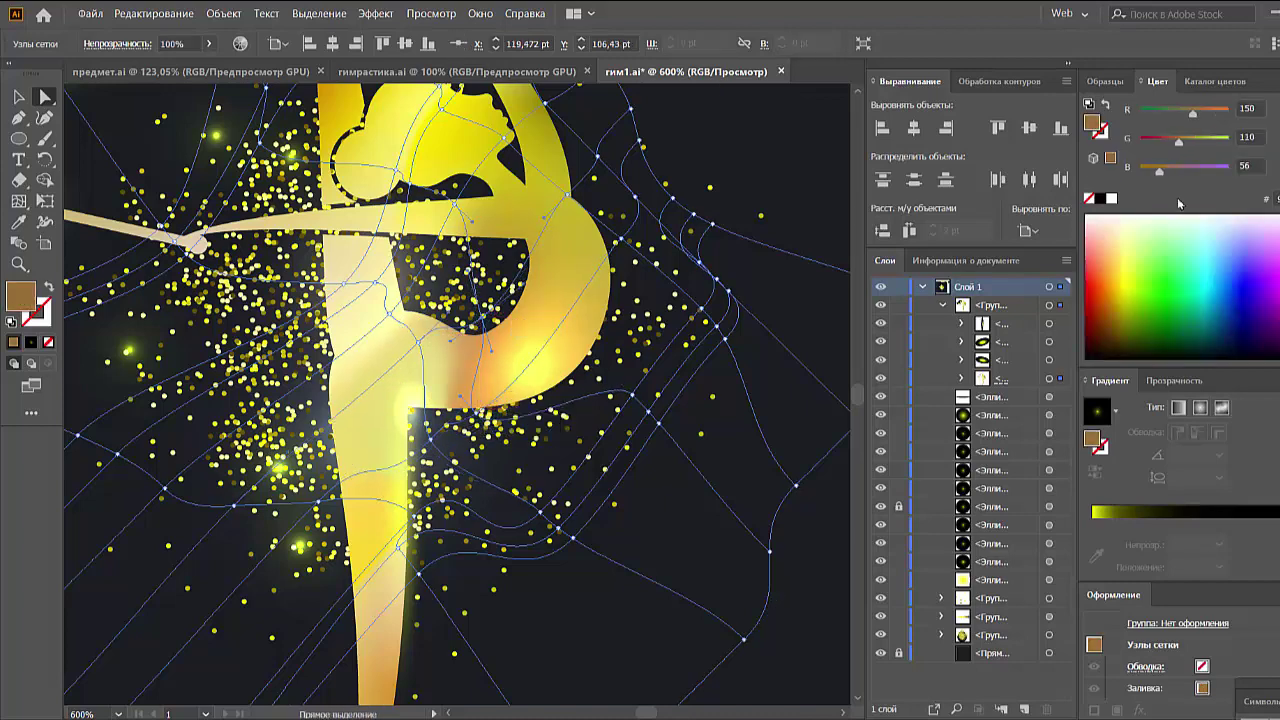
pyautogui.click(1195, 141)
pyautogui.moveTo(1193, 112)
pyautogui.mouseDown()
pyautogui.moveTo(1207, 144)
pyautogui.moveTo(1195, 173)
pyautogui.mouseUp()
# Raise green and blue on a hip mesh node for a pale cyan tint, comparing with undo/redo.
pyautogui.click(1190, 141)
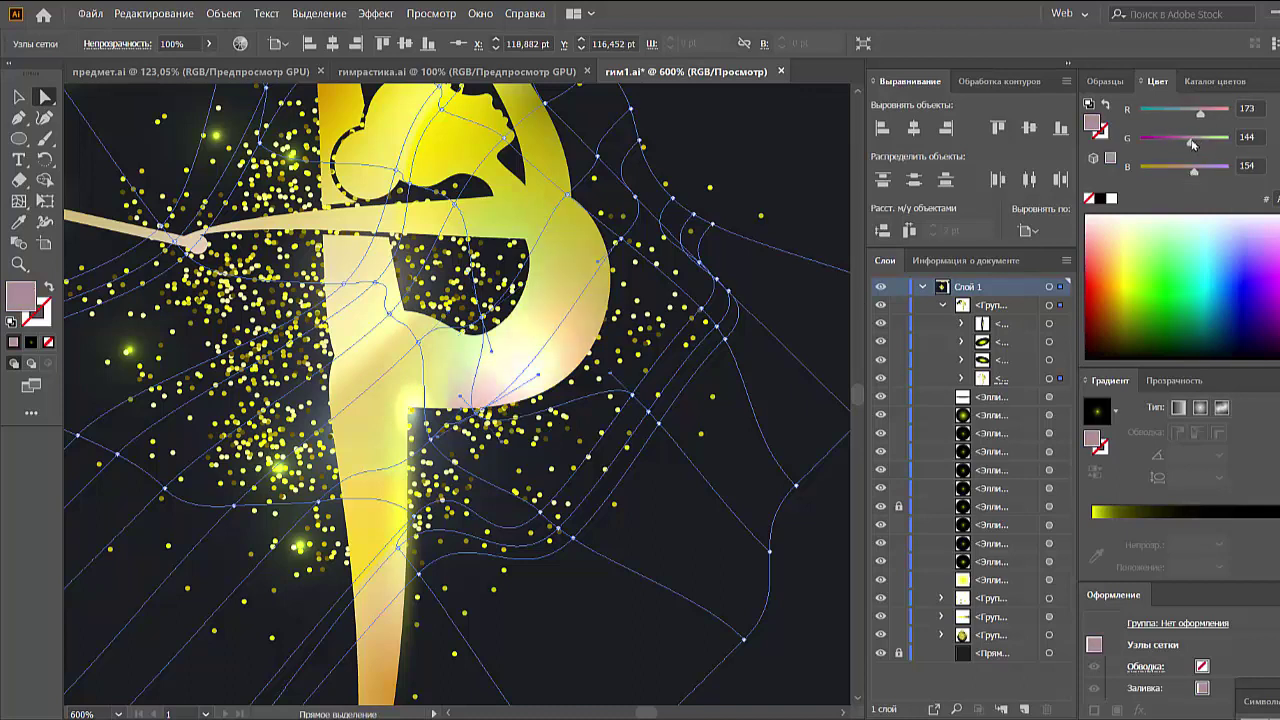
pyautogui.moveTo(430, 436); pyautogui.dragTo(427, 430)
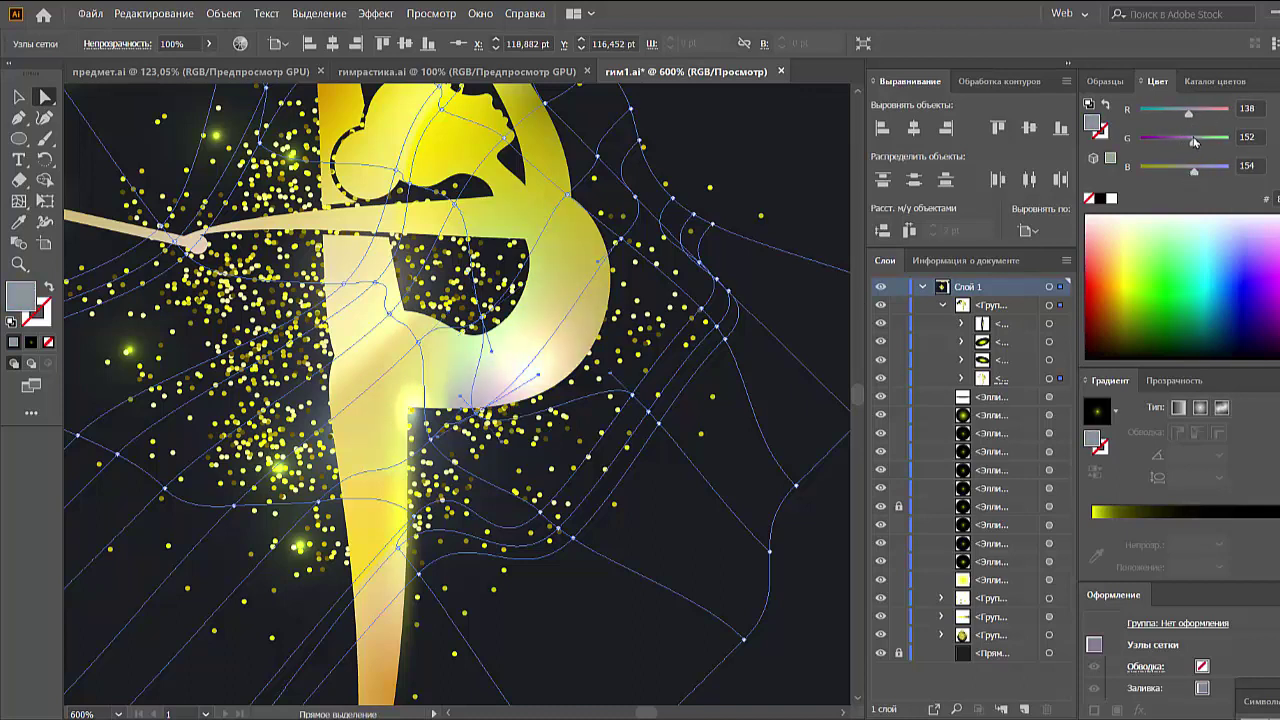
pyautogui.moveTo(1204, 174); pyautogui.dragTo(1203, 175)
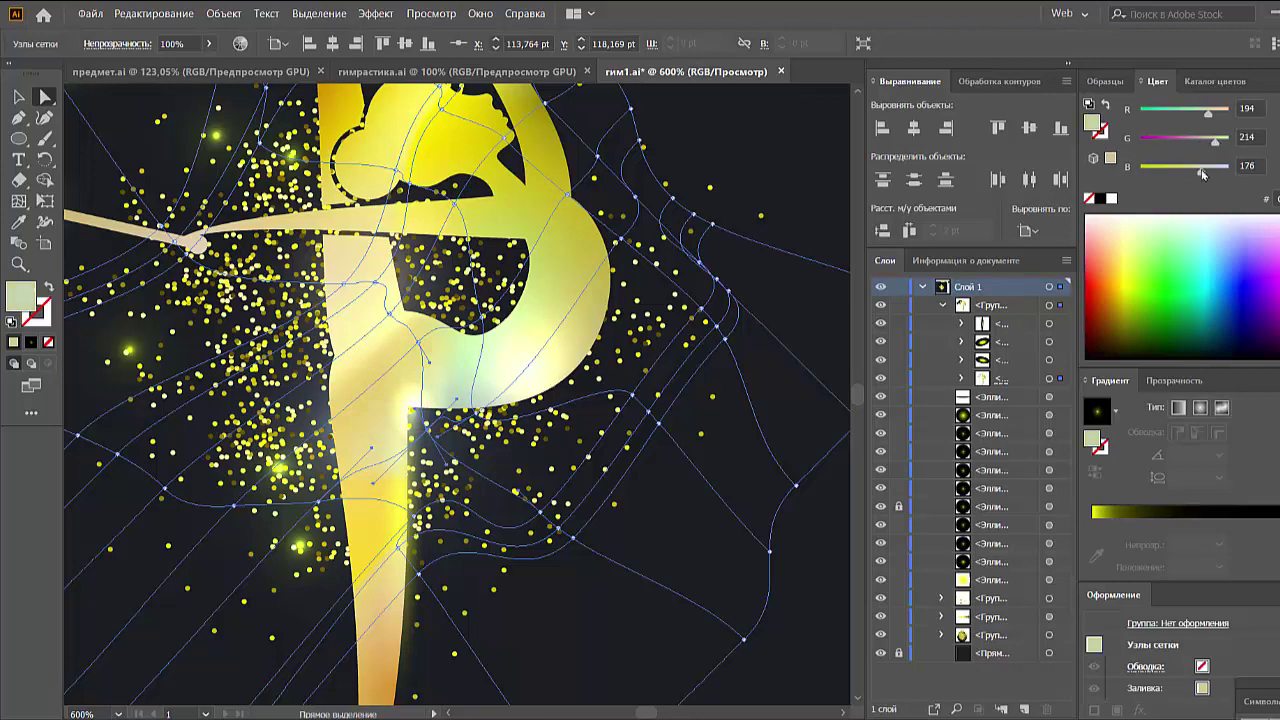
pyautogui.hotkey('ctrl', 'z')
pyautogui.hotkey('ctrl', 'shift', 'z')
pyautogui.hotkey('ctrl', 'z')
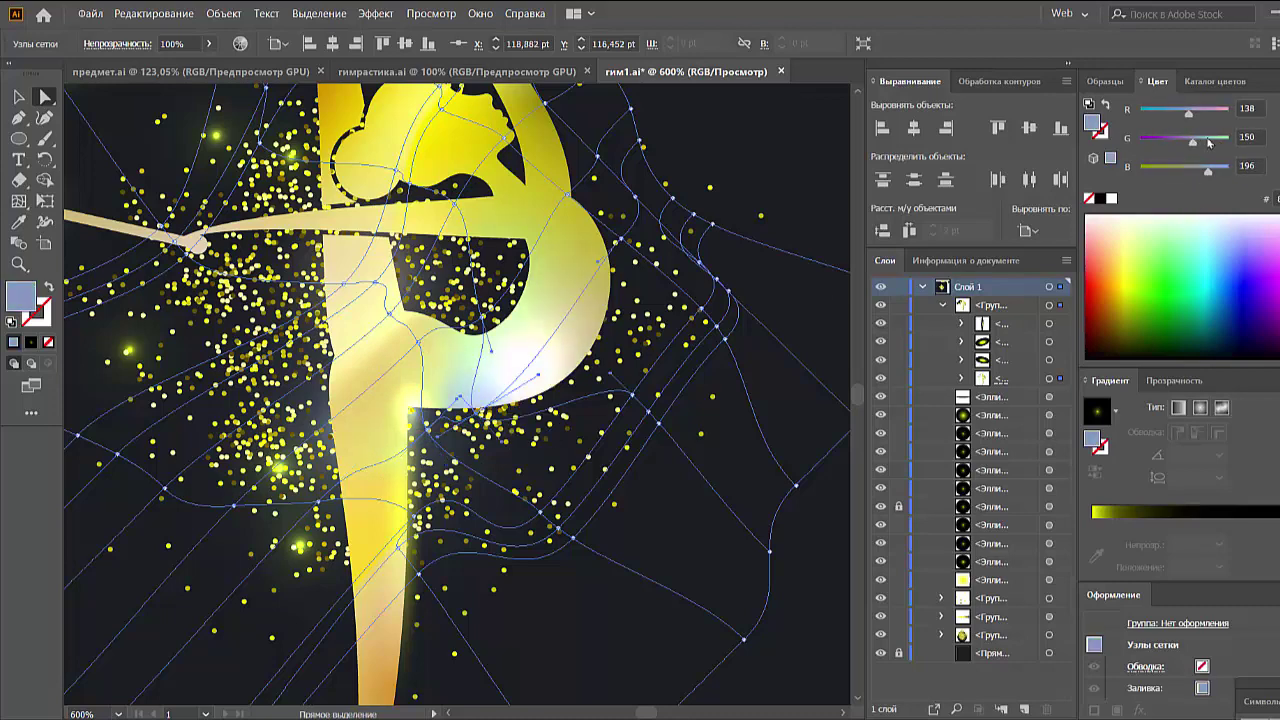
pyautogui.hotkey('ctrl', 'z')
# Fit the artboard in view and move the small sparkle dots off the artboard.
pyautogui.hotkey('ctrl', 'shift', 'a')
pyautogui.hotkey('ctrl', '0')
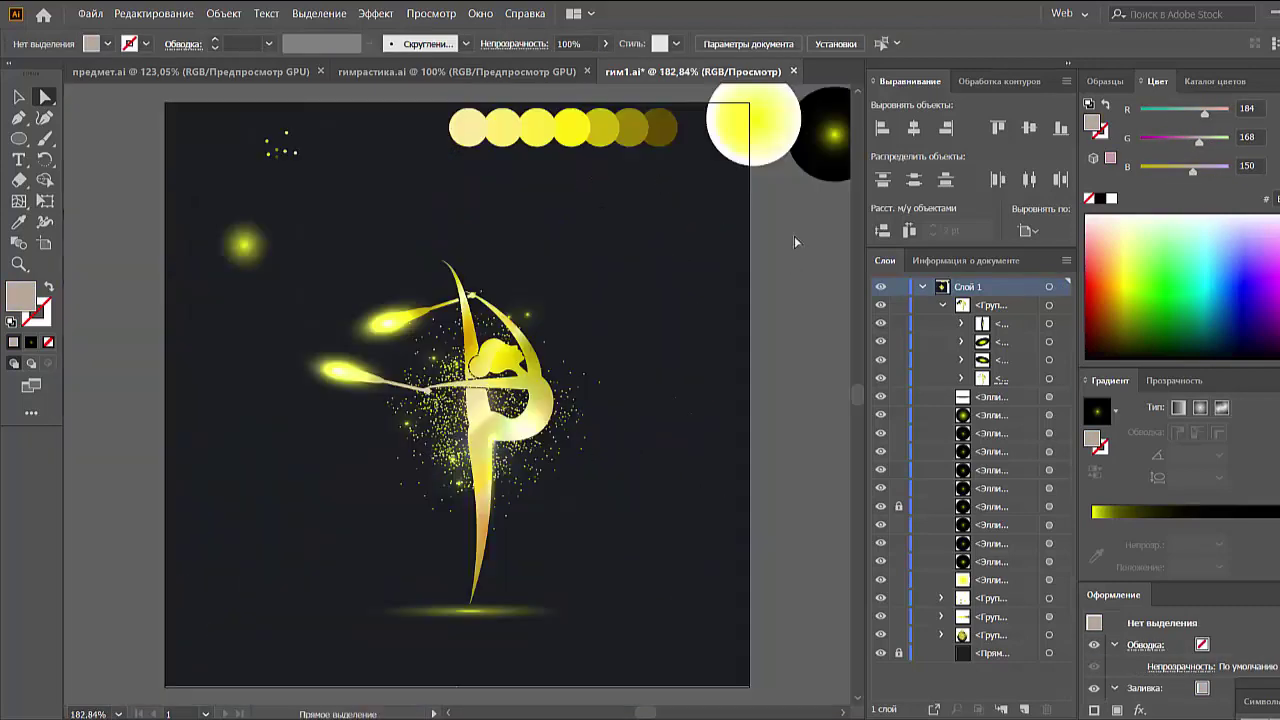
pyautogui.hotkey('ctrl', '-')
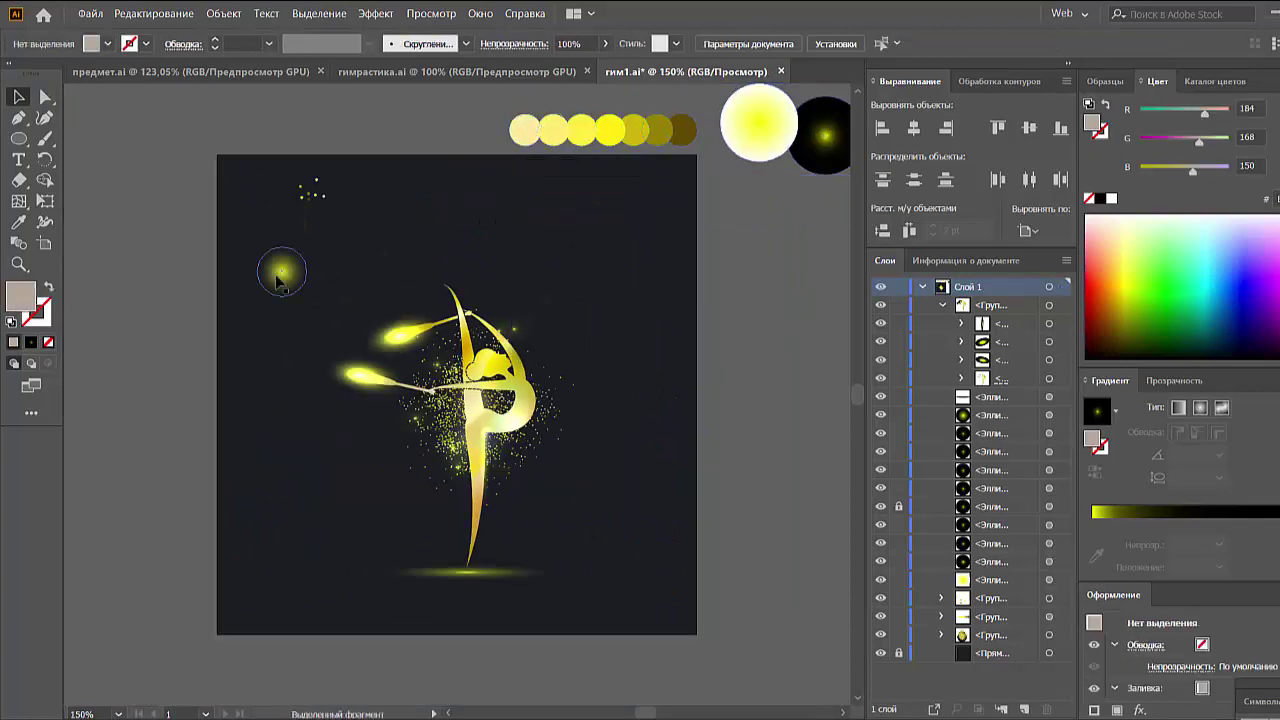
pyautogui.hotkey('ctrl', 'z')
pyautogui.moveTo(312, 193); pyautogui.dragTo(163, 165)
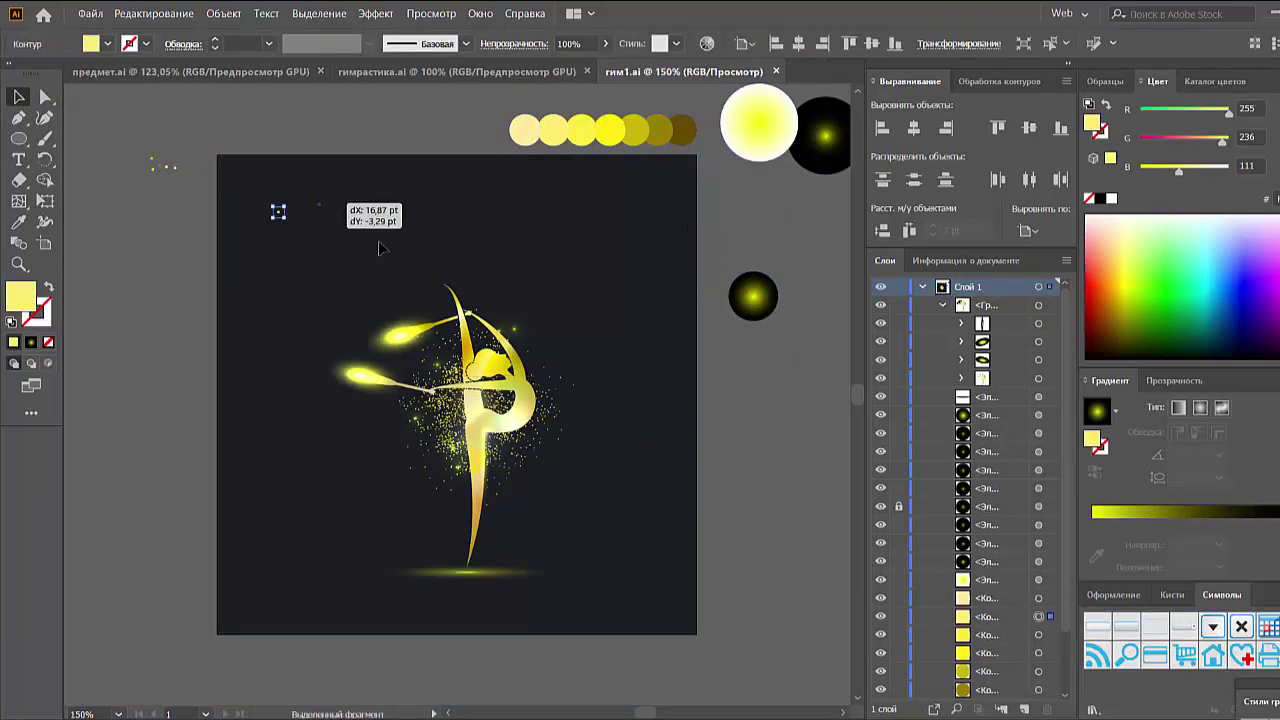
# Turn a small dot into a new symbol in the Symbols panel.
pyautogui.moveTo(278, 211); pyautogui.dragTo(318, 204)
pyautogui.press('F8')
pyautogui.click(736, 509)
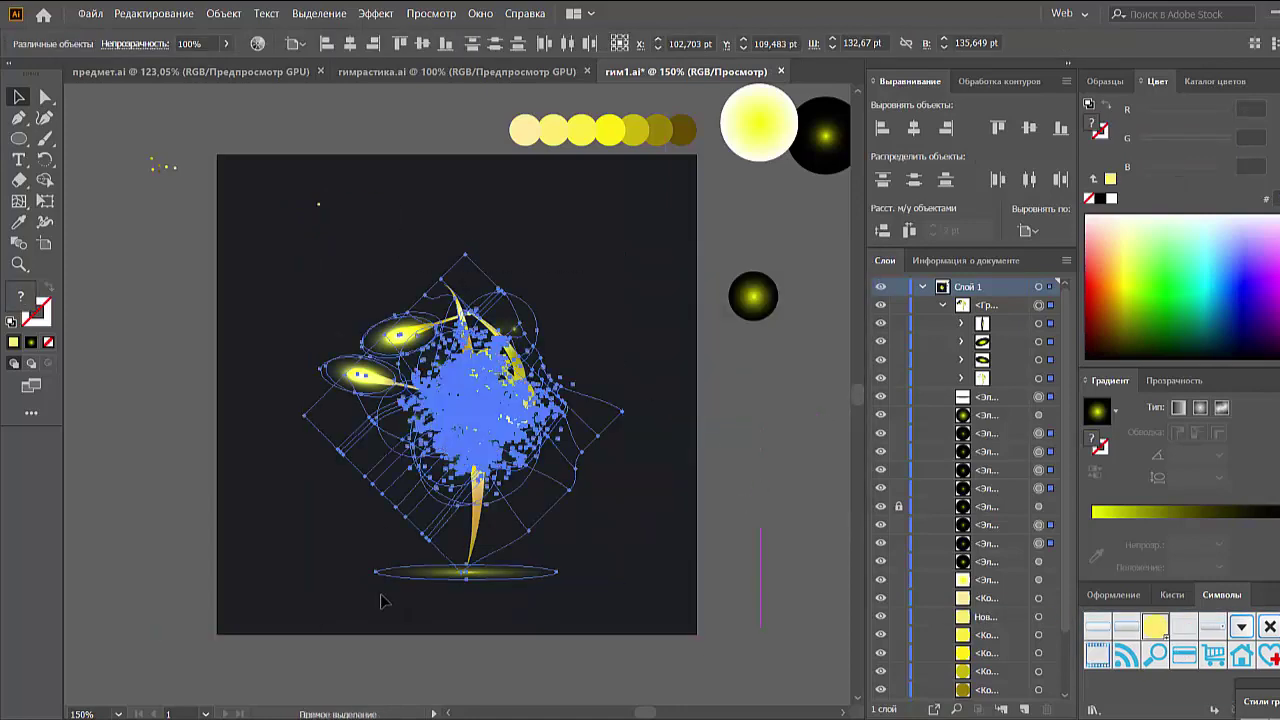
pyautogui.click(422, 602)
# Spray the sparkle symbol across the artboard with Symbol Sprayer, tightening the cluster.
pyautogui.click(31, 412)
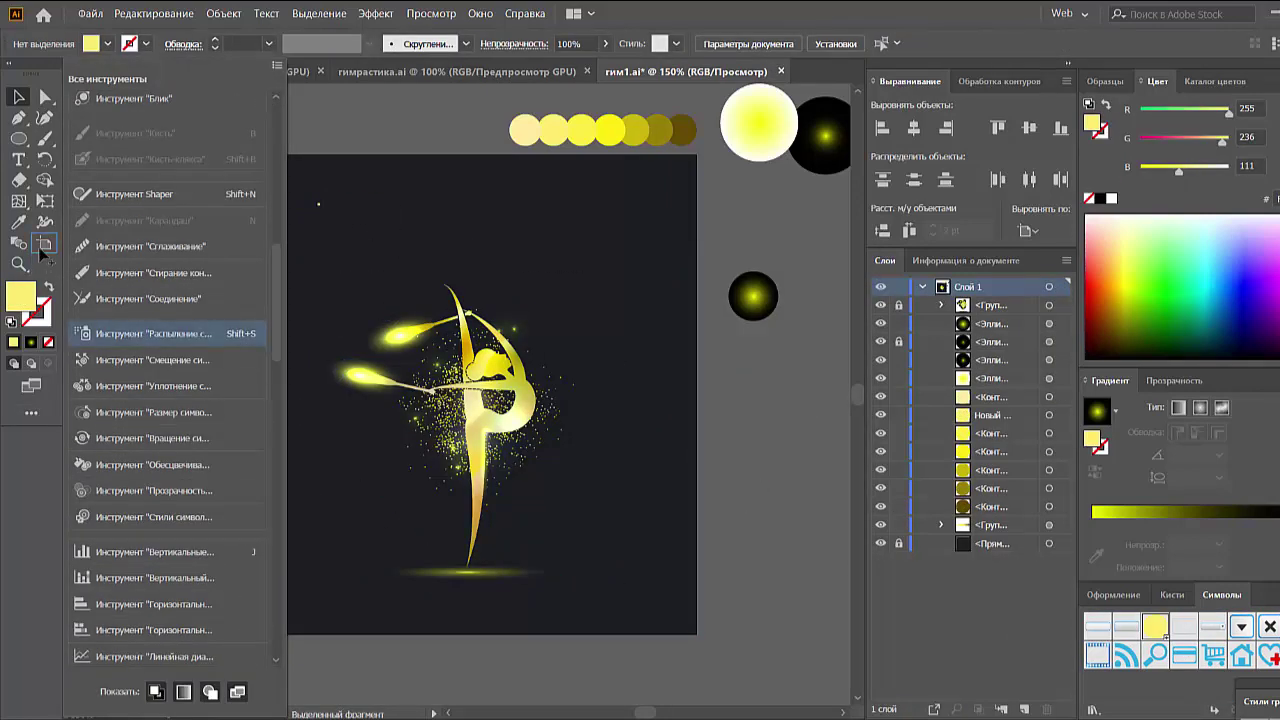
pyautogui.click(150, 333)
pyautogui.moveTo(420, 330); pyautogui.dragTo(243, 192)
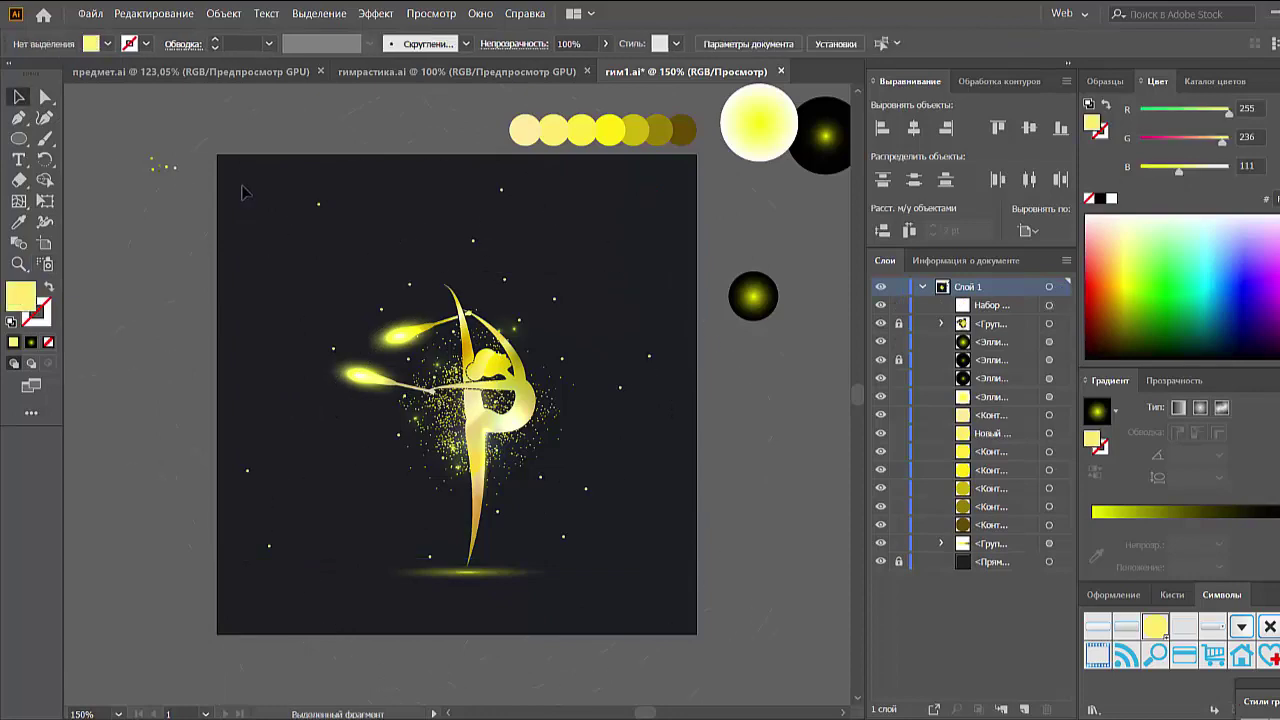
pyautogui.moveTo(343, 228); pyautogui.dragTo(410, 258)
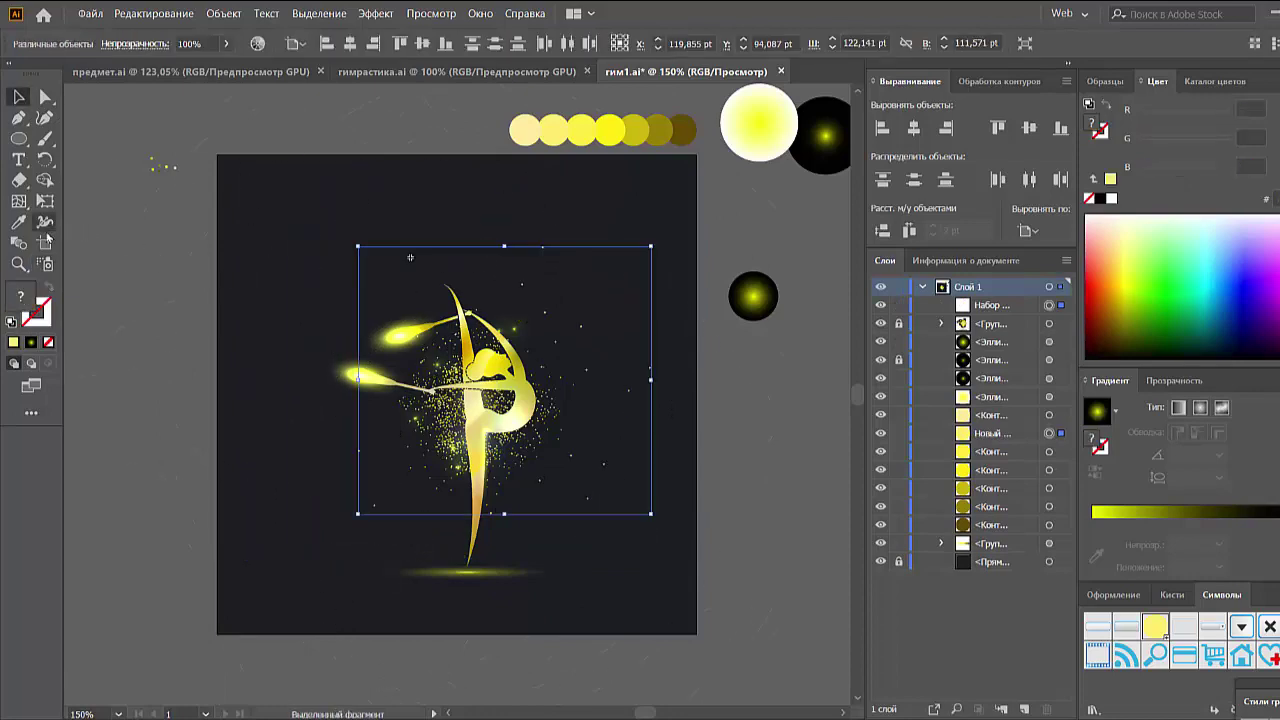
pyautogui.doubleClick(45, 242)
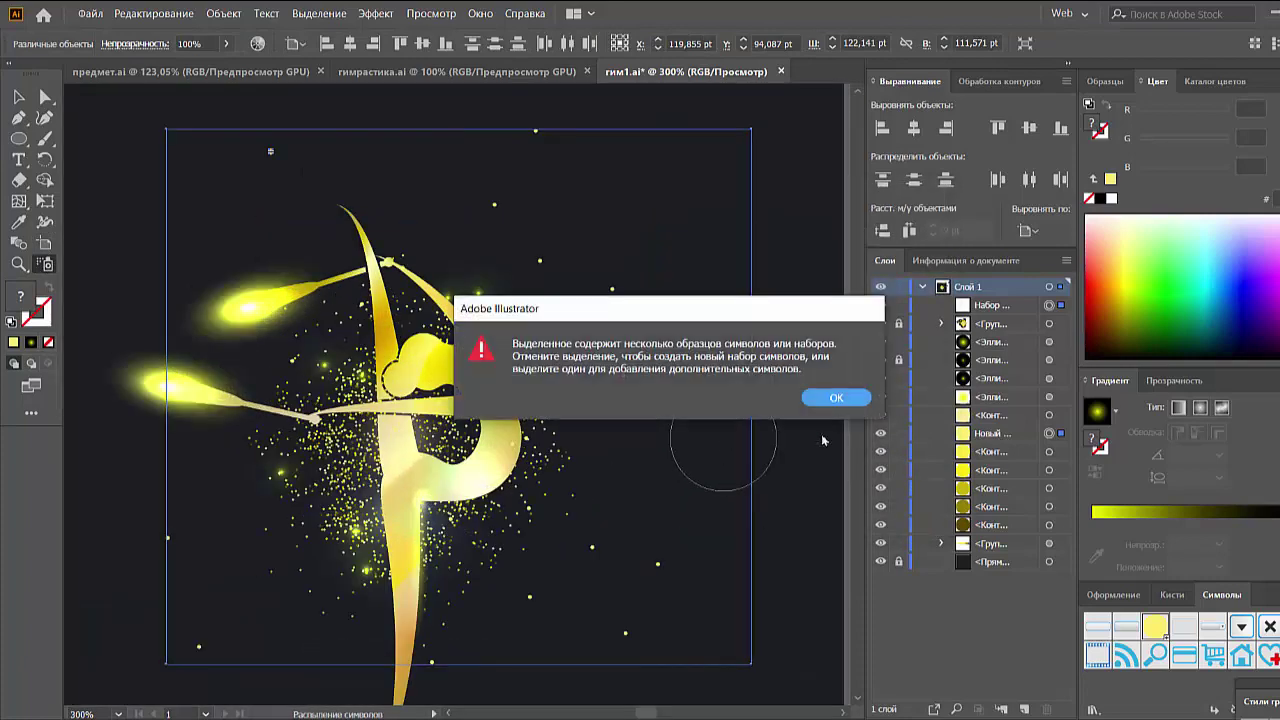
# Spray a new sparkle cluster in the upper left with Symbol Sprayer.
pyautogui.click(836, 398)
pyautogui.click(31, 412)
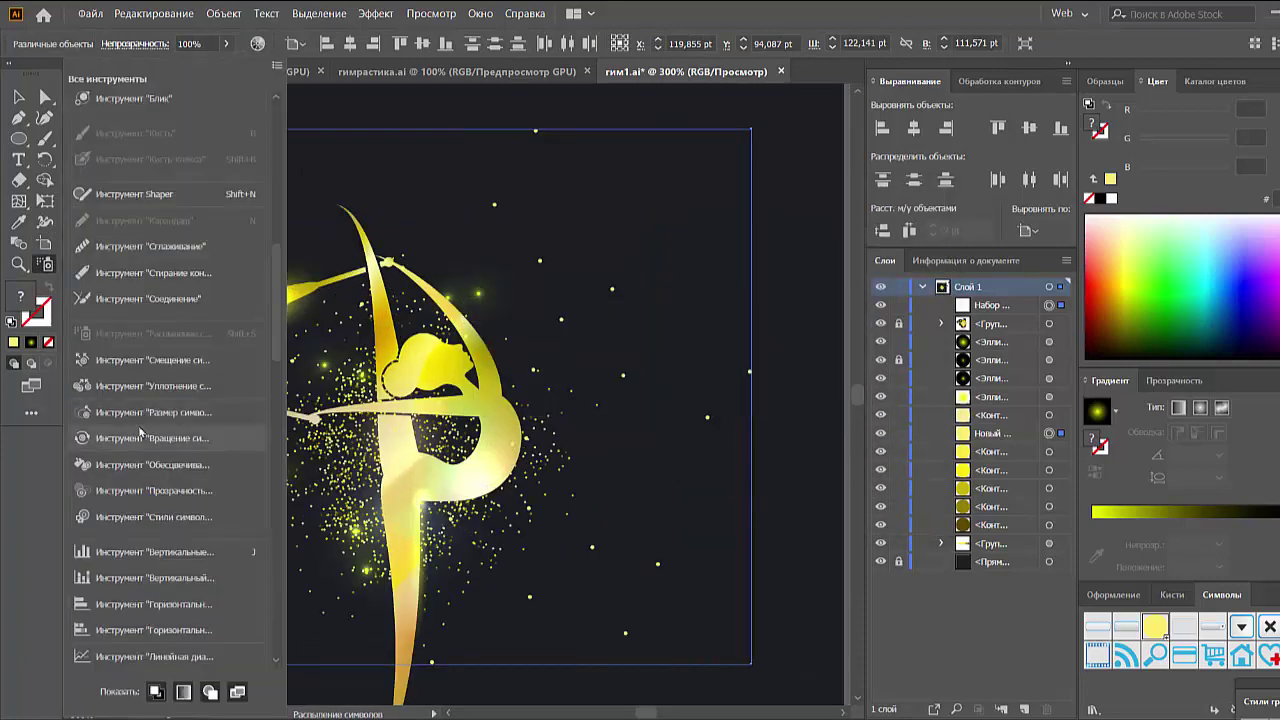
pyautogui.click(88, 490)
pyautogui.click(182, 532)
pyautogui.click(836, 398)
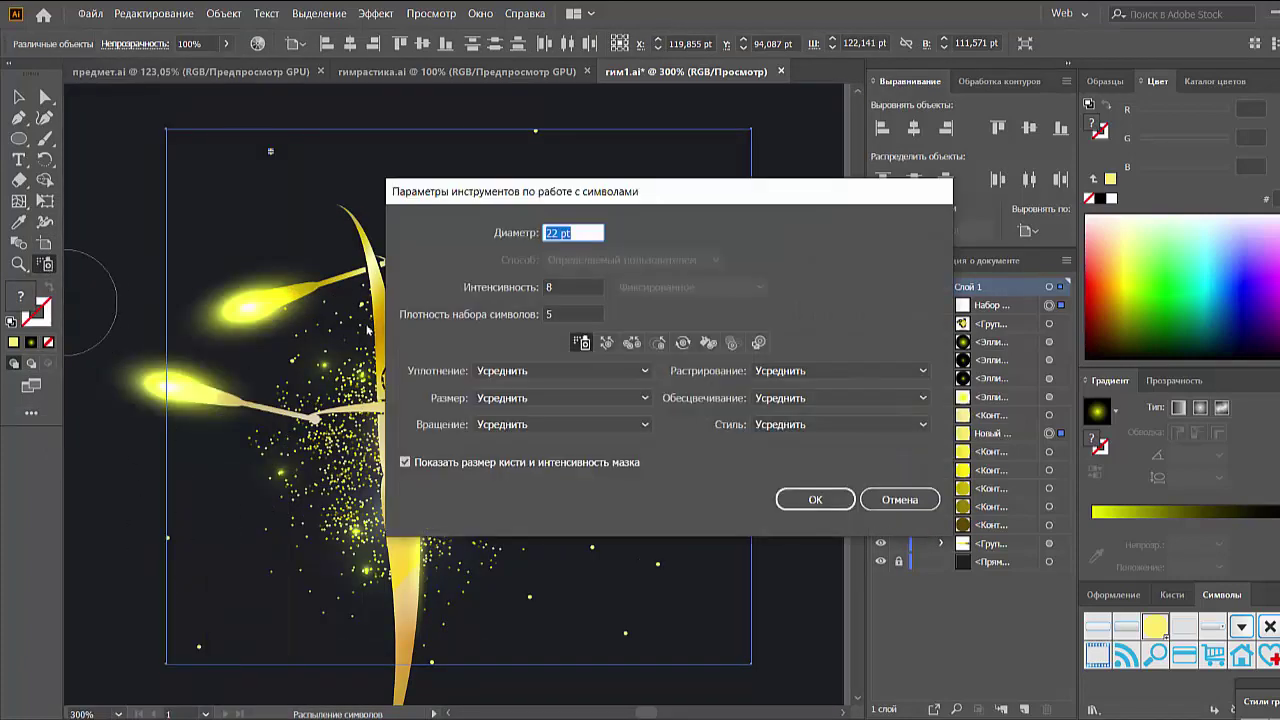
pyautogui.click(815, 500)
pyautogui.moveTo(295, 250); pyautogui.dragTo(100, 246)
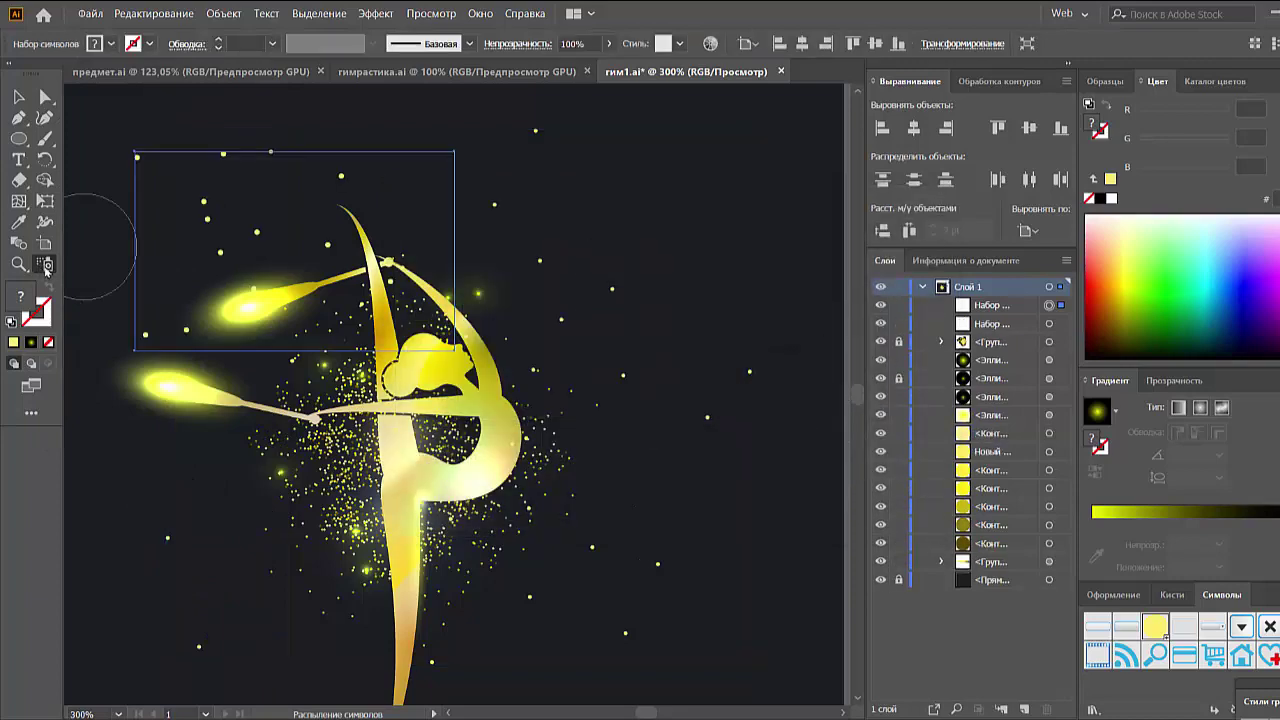
# Rotate the upper-left sparkles with Symbol Spinner.
pyautogui.click(31, 412)
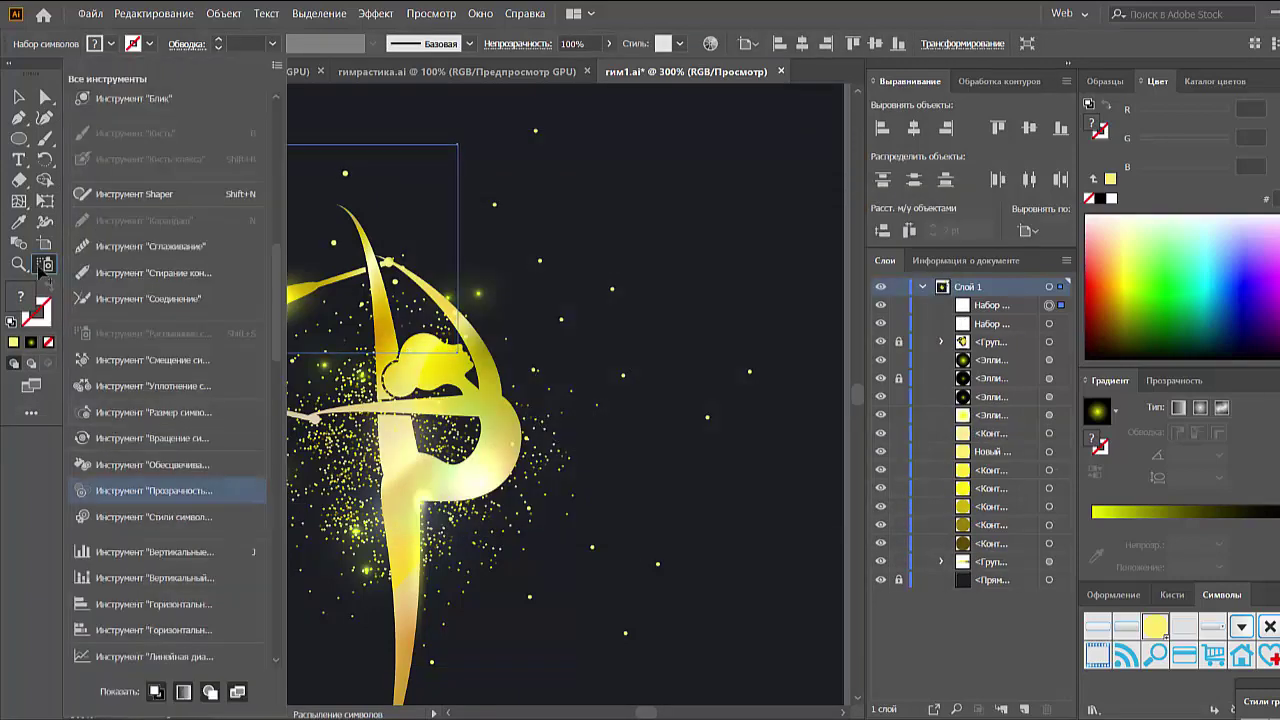
pyautogui.moveTo(150, 438)
pyautogui.mouseDown()
pyautogui.moveTo(44, 265)
pyautogui.moveTo(93, 265)
pyautogui.mouseUp()
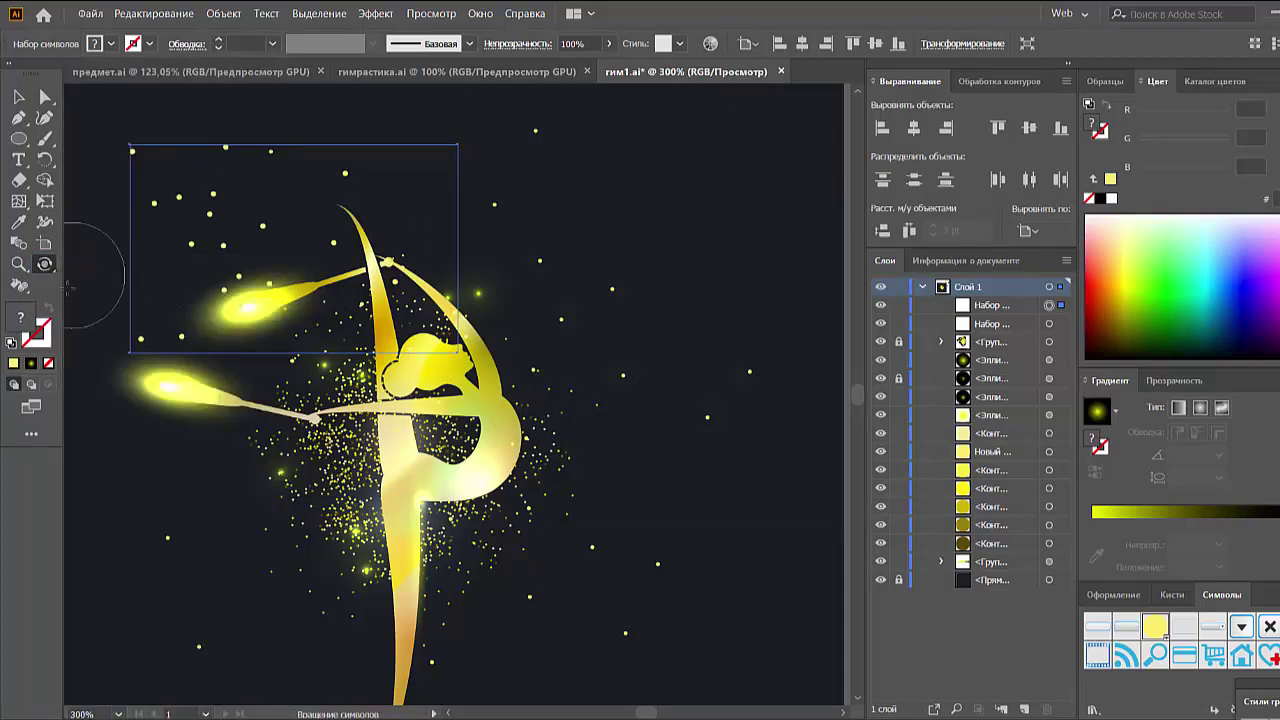
pyautogui.click(31, 434)
pyautogui.doubleClick(44, 265)
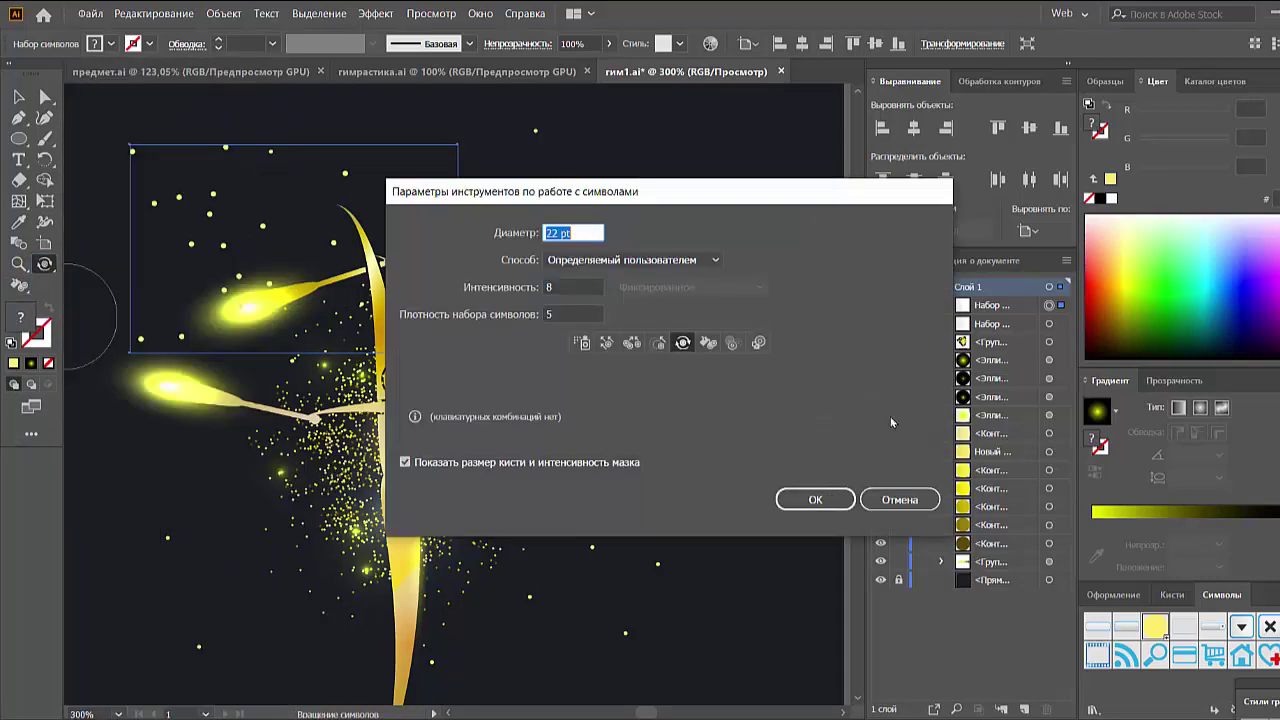
pyautogui.press('Return')
pyautogui.moveTo(200, 214); pyautogui.dragTo(540, 293)
# Fade the upper-left sparkles' transparency with Symbol Screener.
pyautogui.click(44, 266)
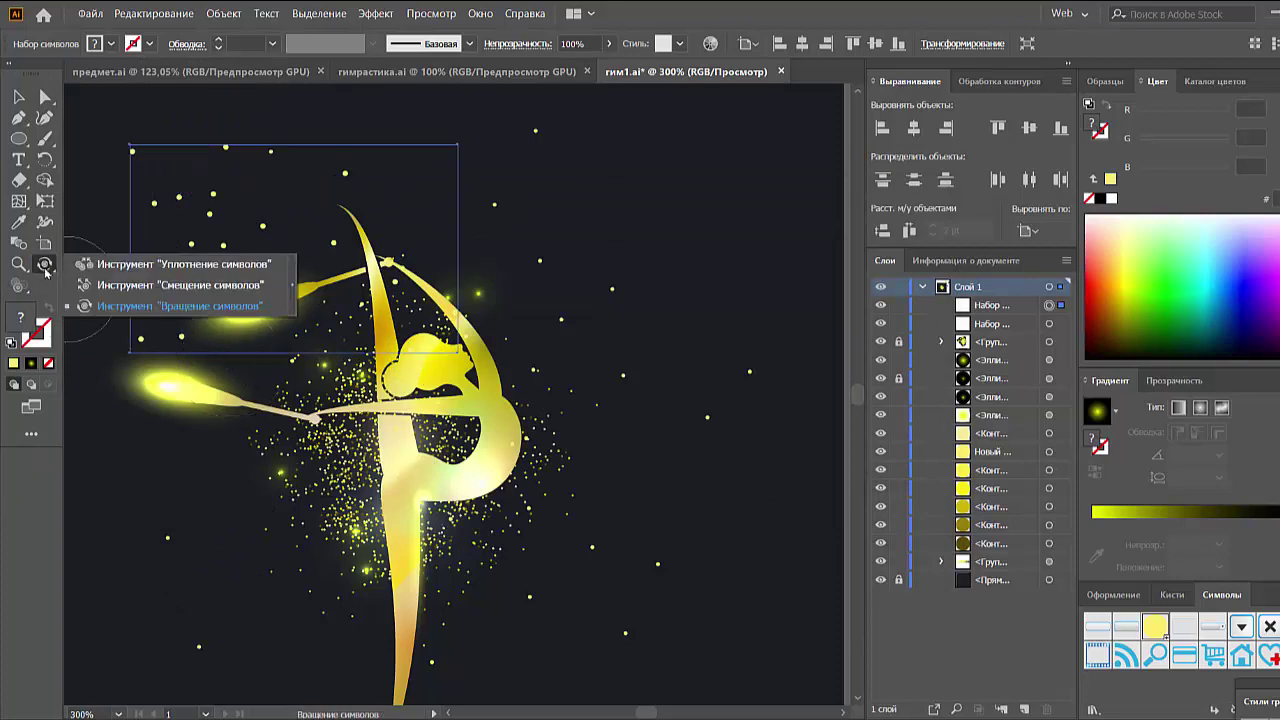
pyautogui.doubleClick(44, 265)
pyautogui.press('Return')
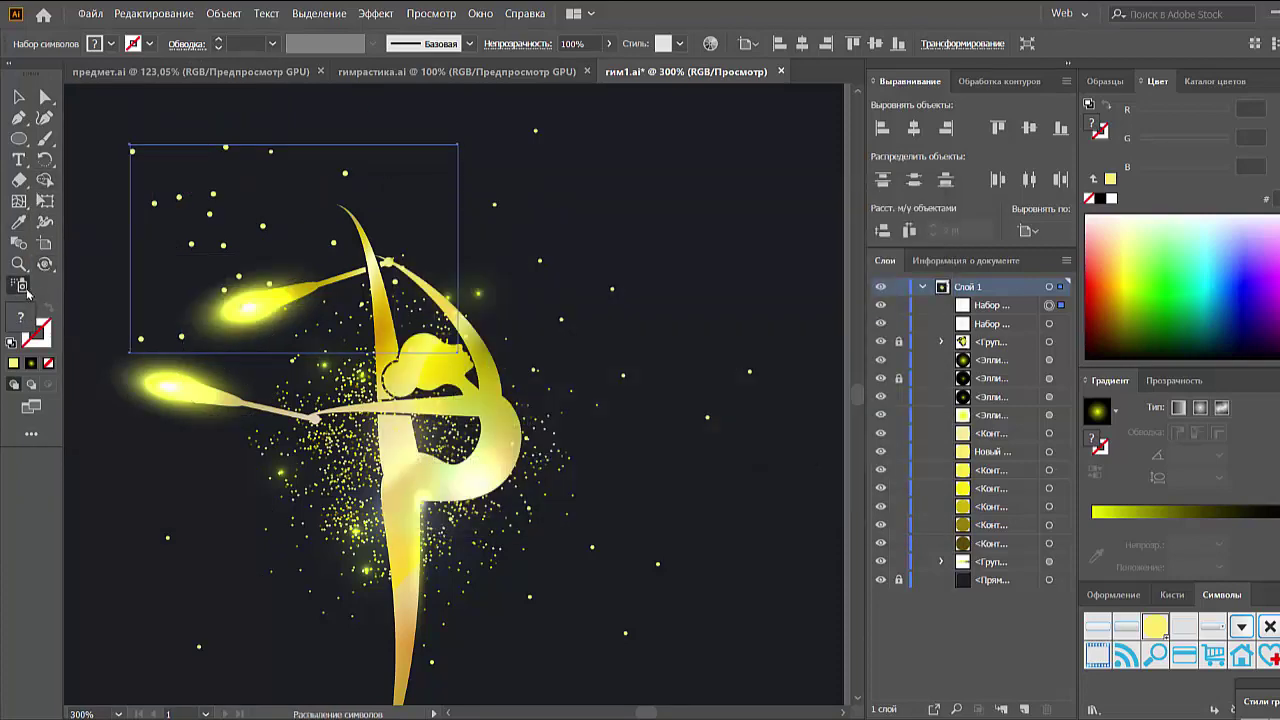
pyautogui.doubleClick(27, 290)
pyautogui.click(683, 337)
pyautogui.press('Return')
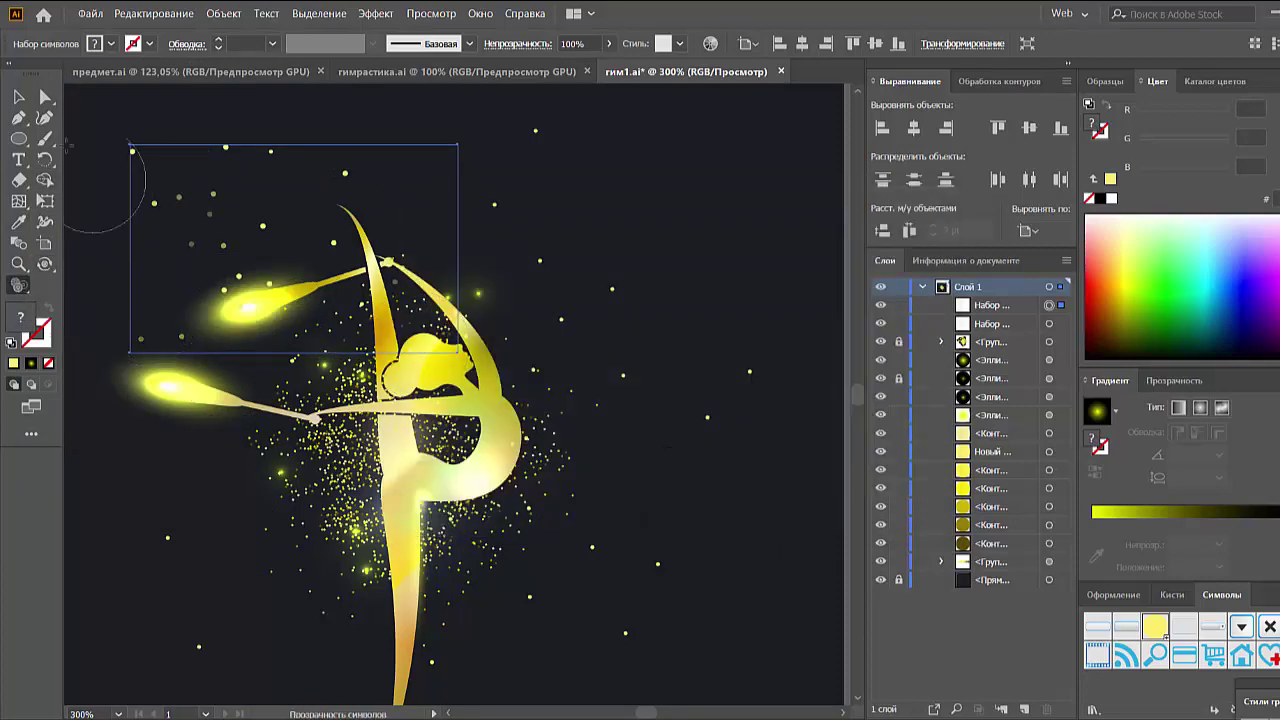
# Expand the upper-left cluster and the large sparkle spray into ordinary groups via Object > Expand.
pyautogui.press('Return')
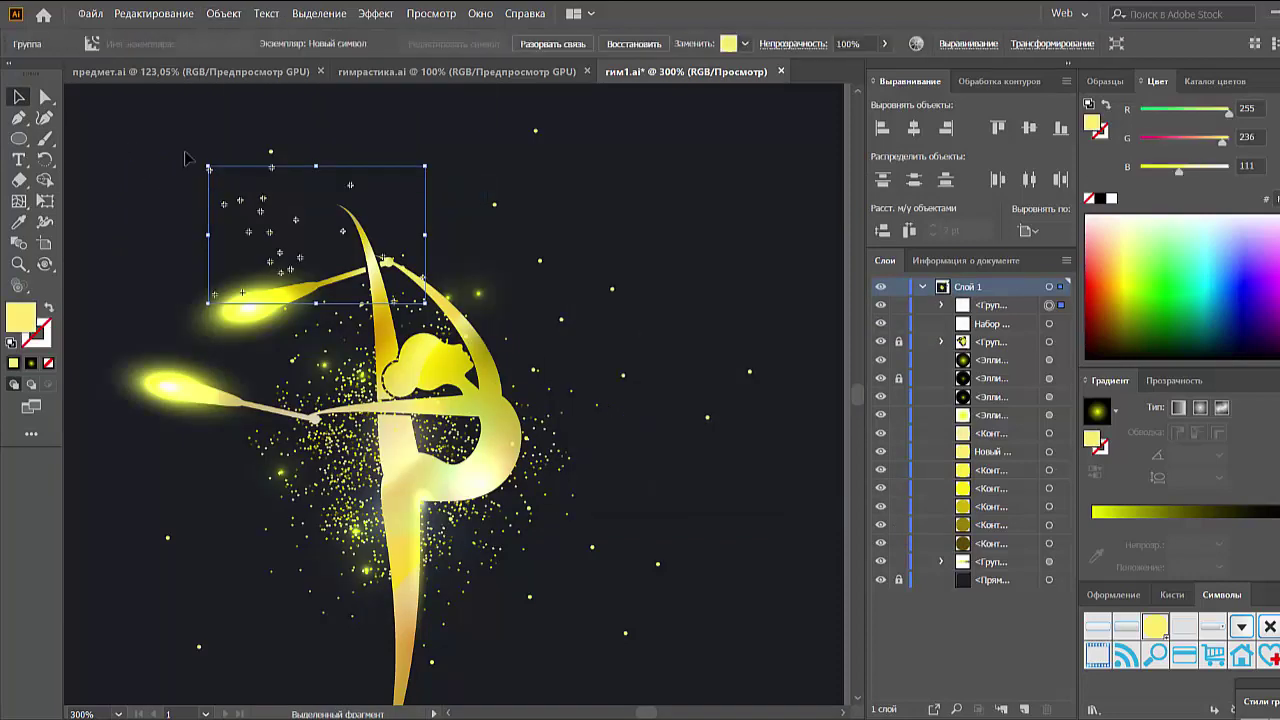
pyautogui.moveTo(192, 192); pyautogui.dragTo(260, 255)
pyautogui.press('v')
pyautogui.hotkey('ctrl', '0')
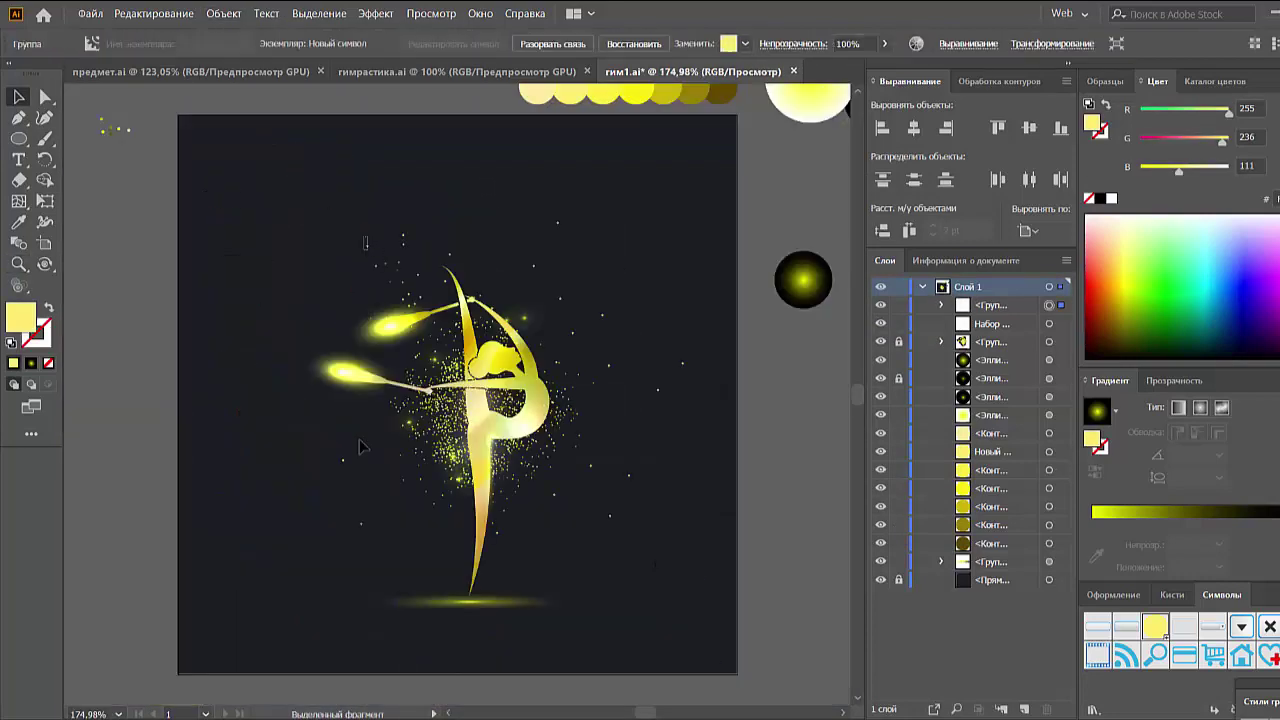
pyautogui.click(223, 13)
pyautogui.click(255, 193)
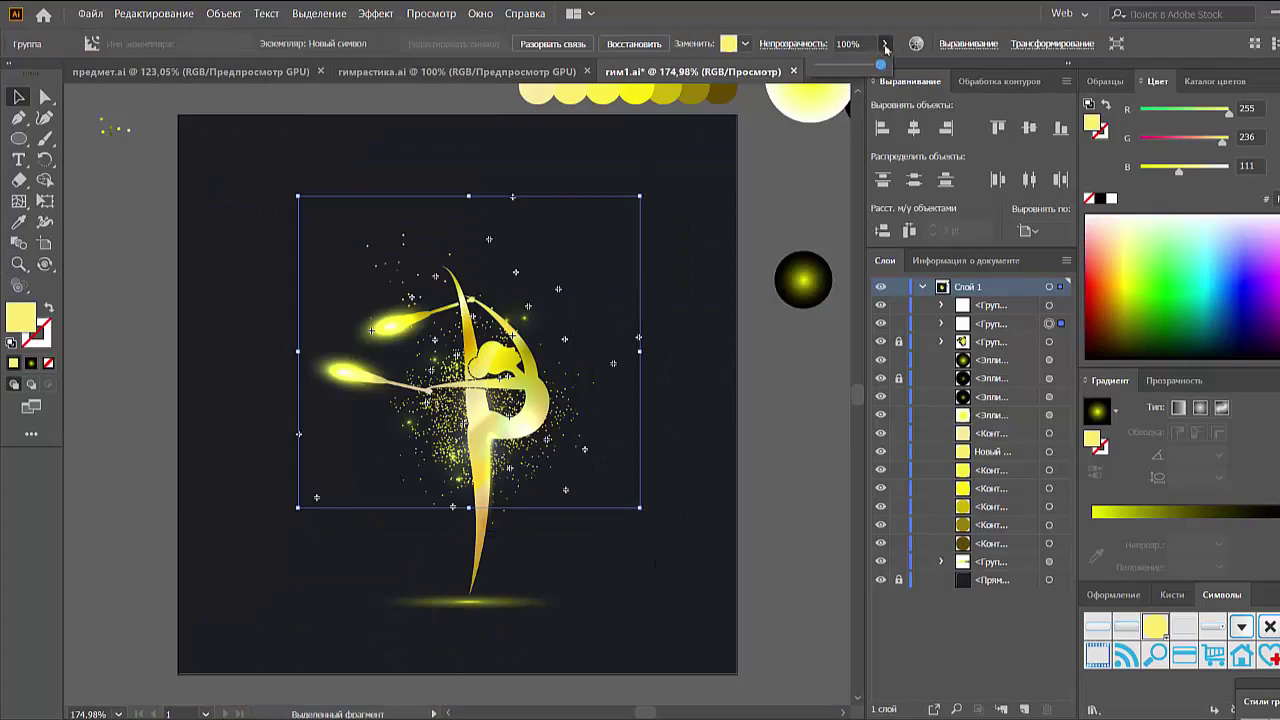